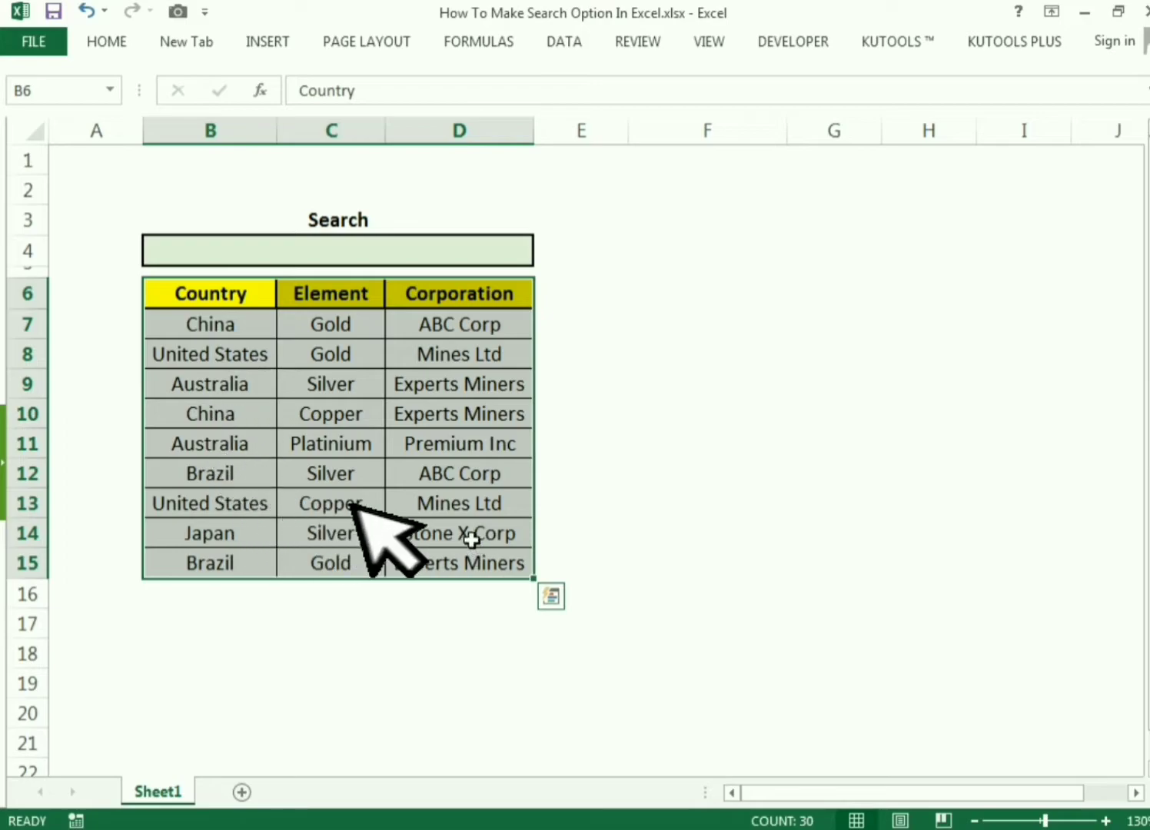
Test the search box in B4 by entering China and then Gold.
{"action": "left_click", "coordinate": [278, 253]}
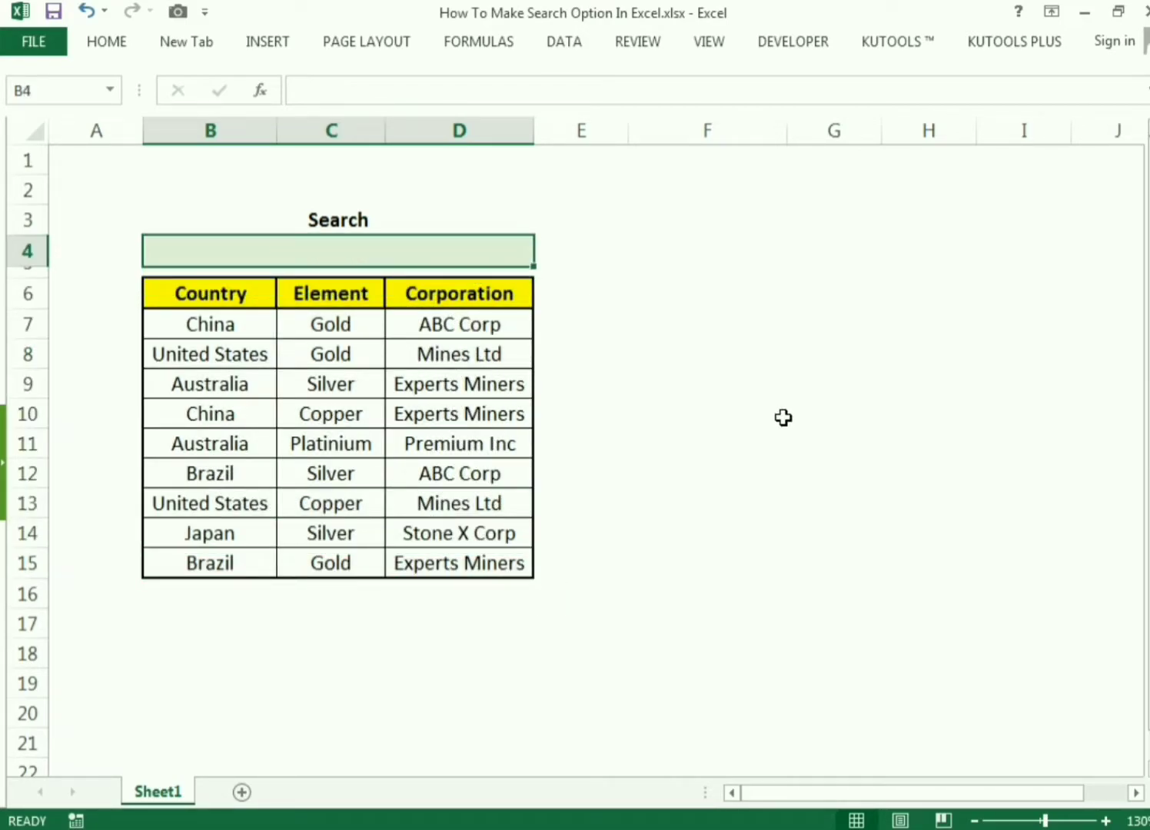
{"action": "type", "text": "China"}
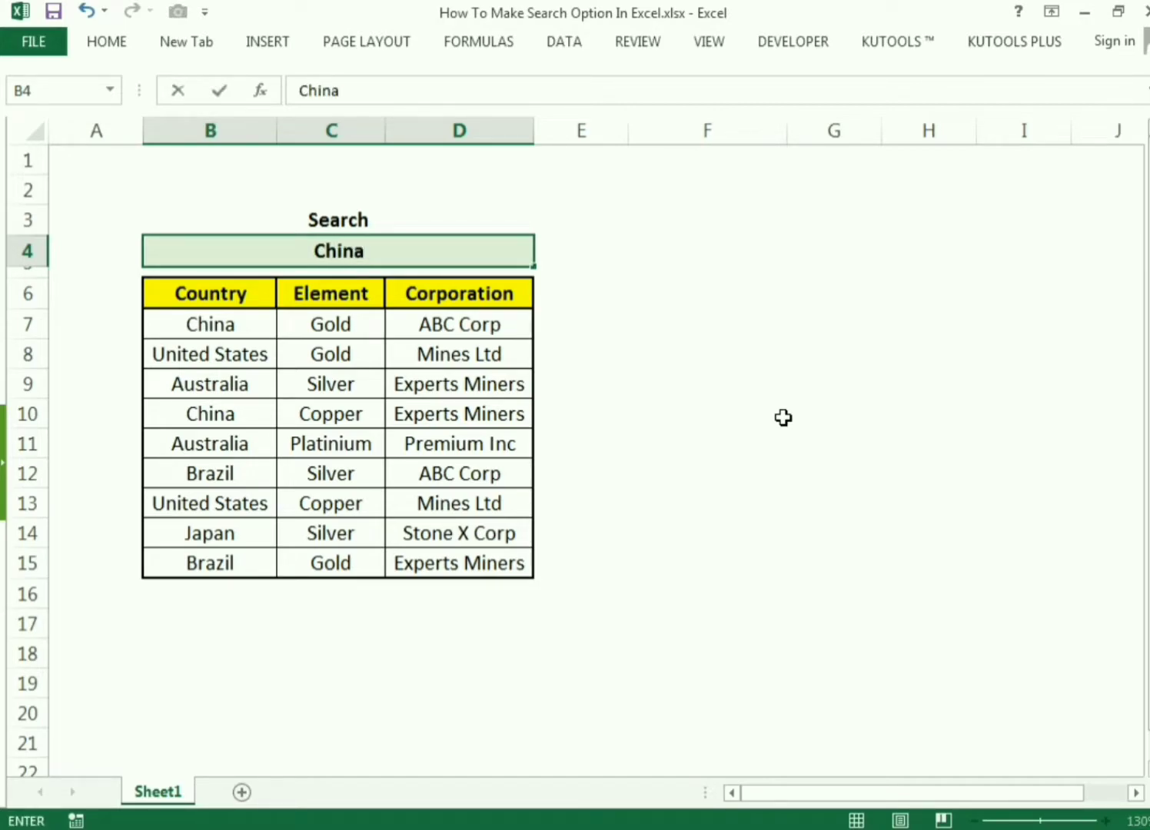
{"action": "key", "text": "Return"}
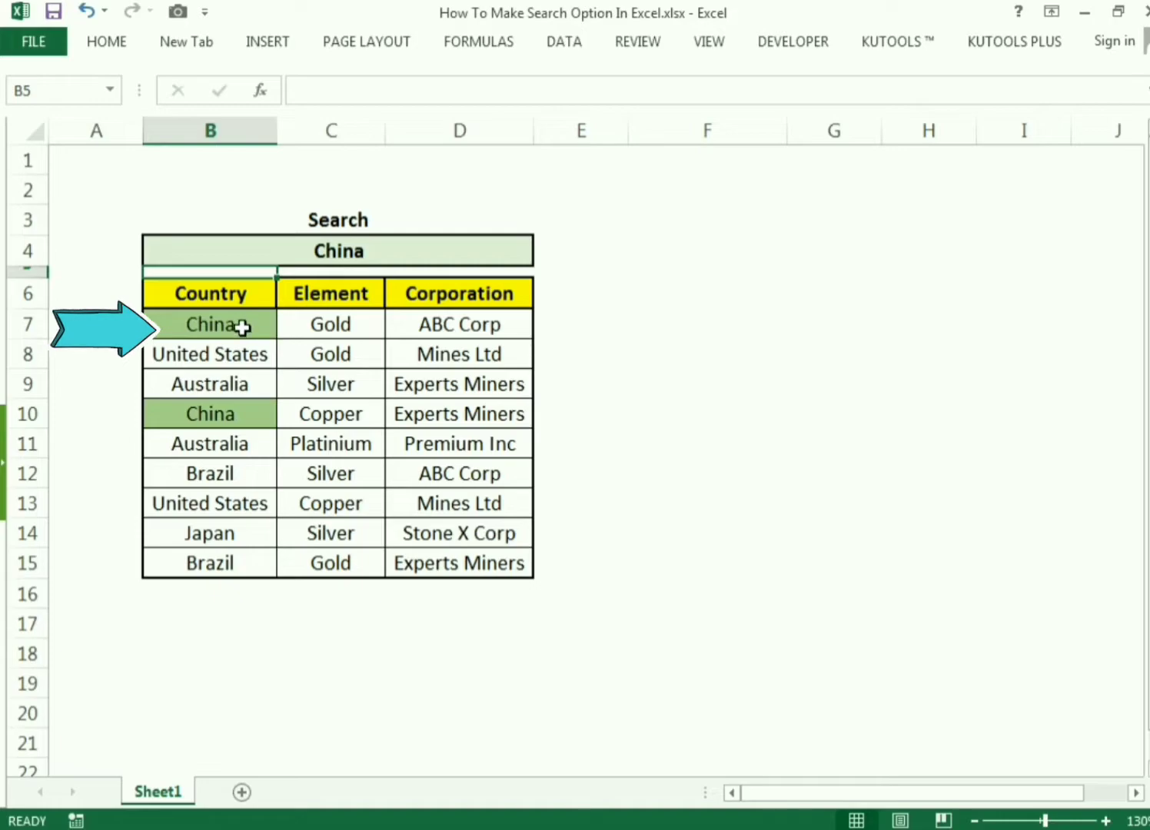
{"action": "left_click", "coordinate": [280, 258]}
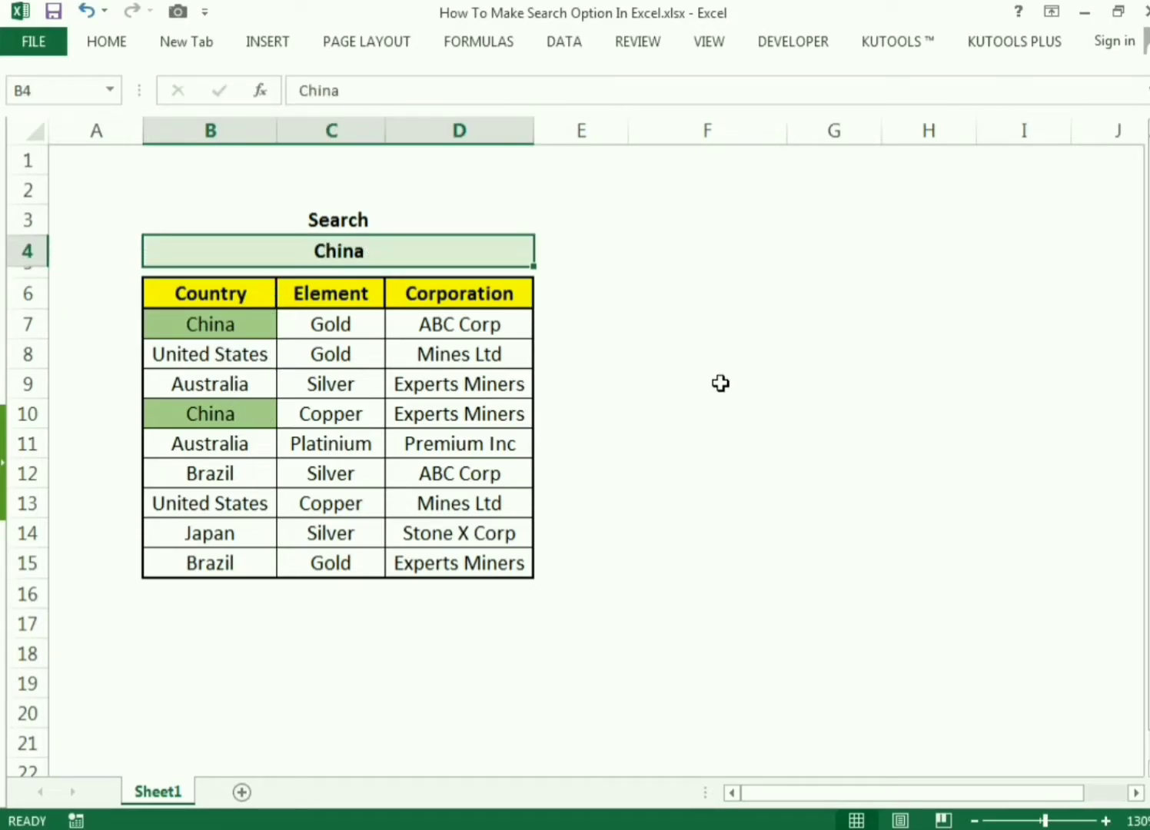
{"action": "type", "text": "Gold"}
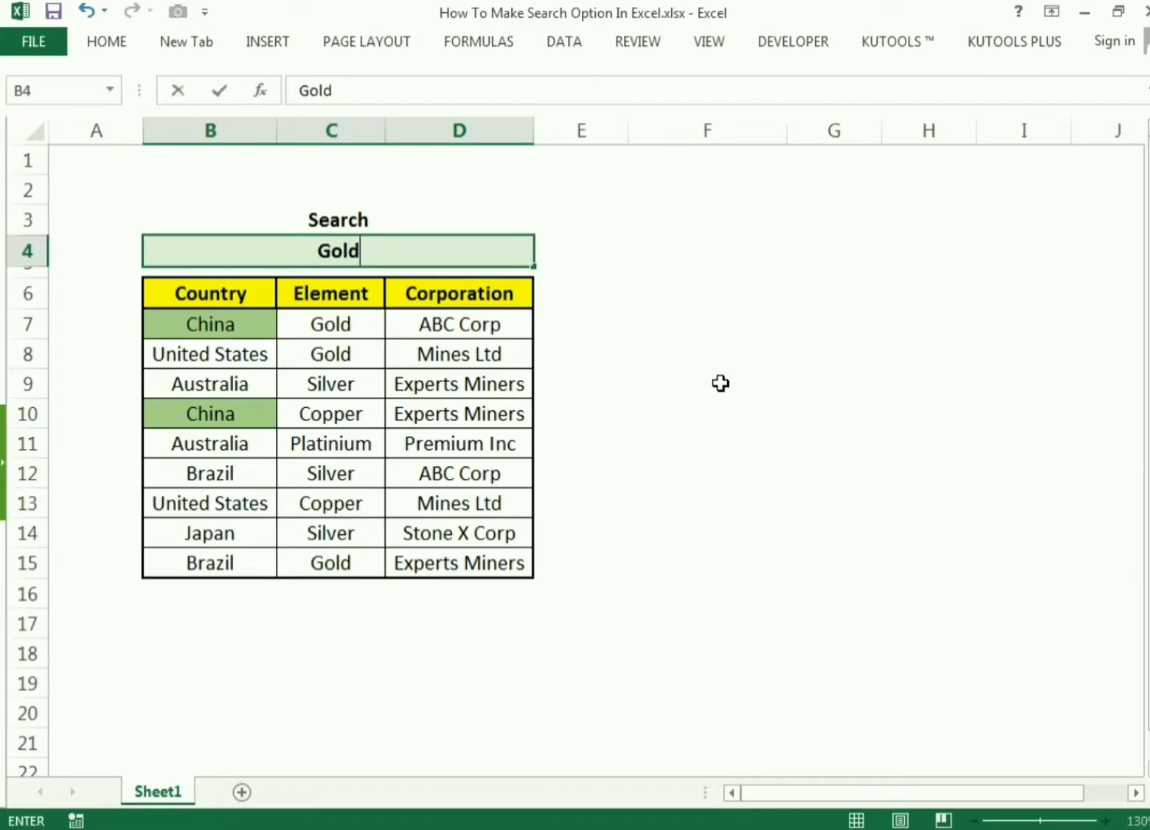
{"action": "key", "text": "Return"}
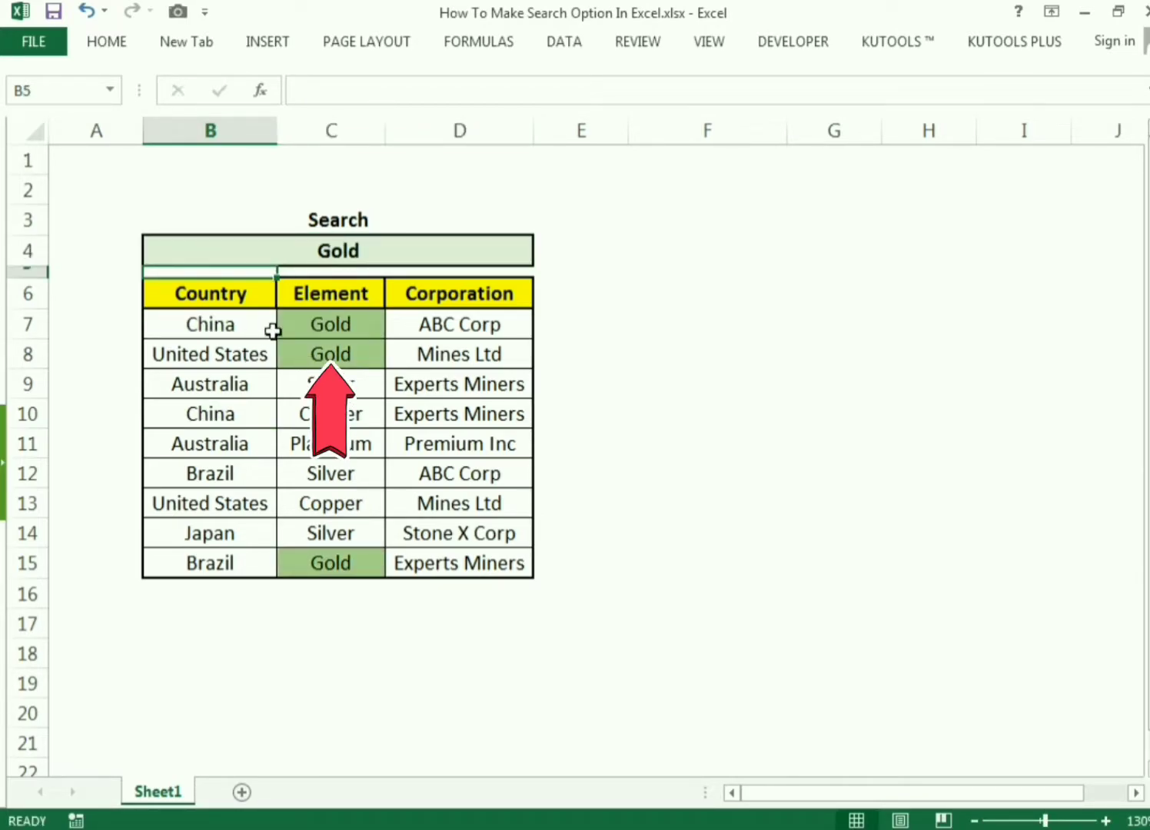
Test the search box in B4 with the corporation name Experts Miners.
{"action": "left_click", "coordinate": [376, 255]}
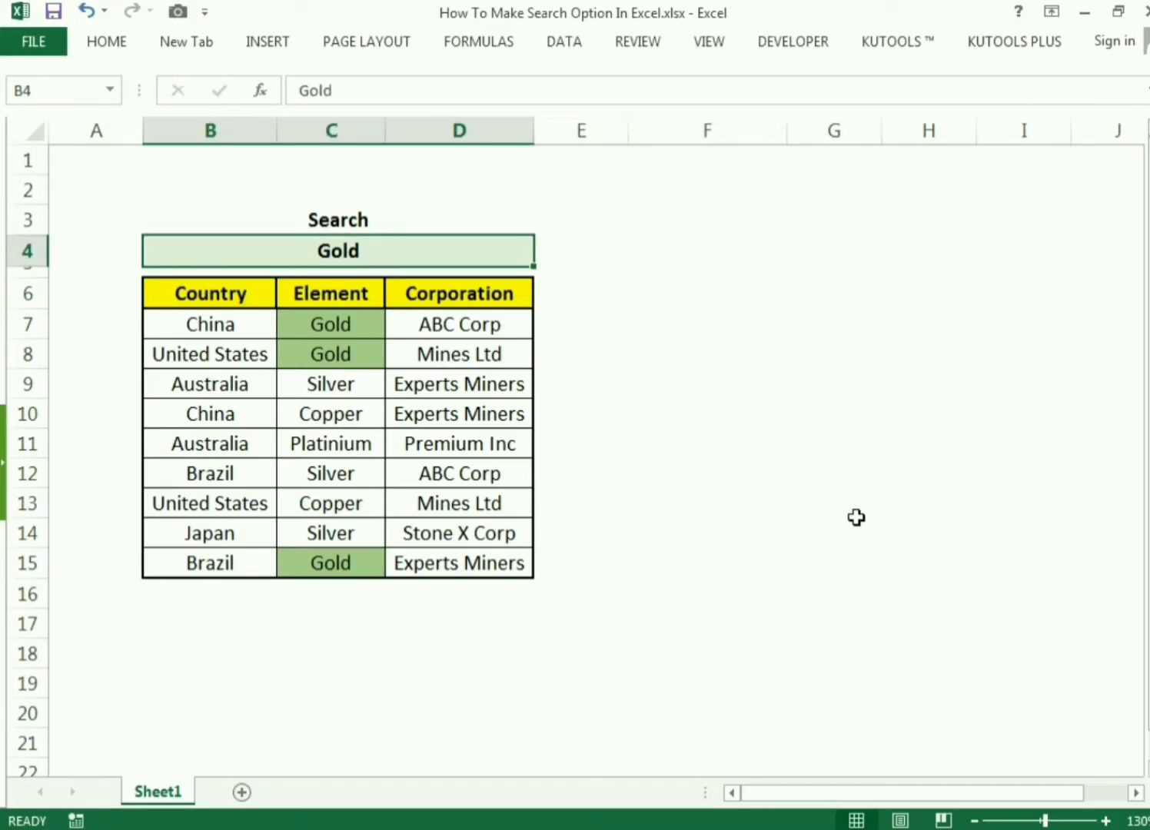
{"action": "type", "text": "Experts Miners"}
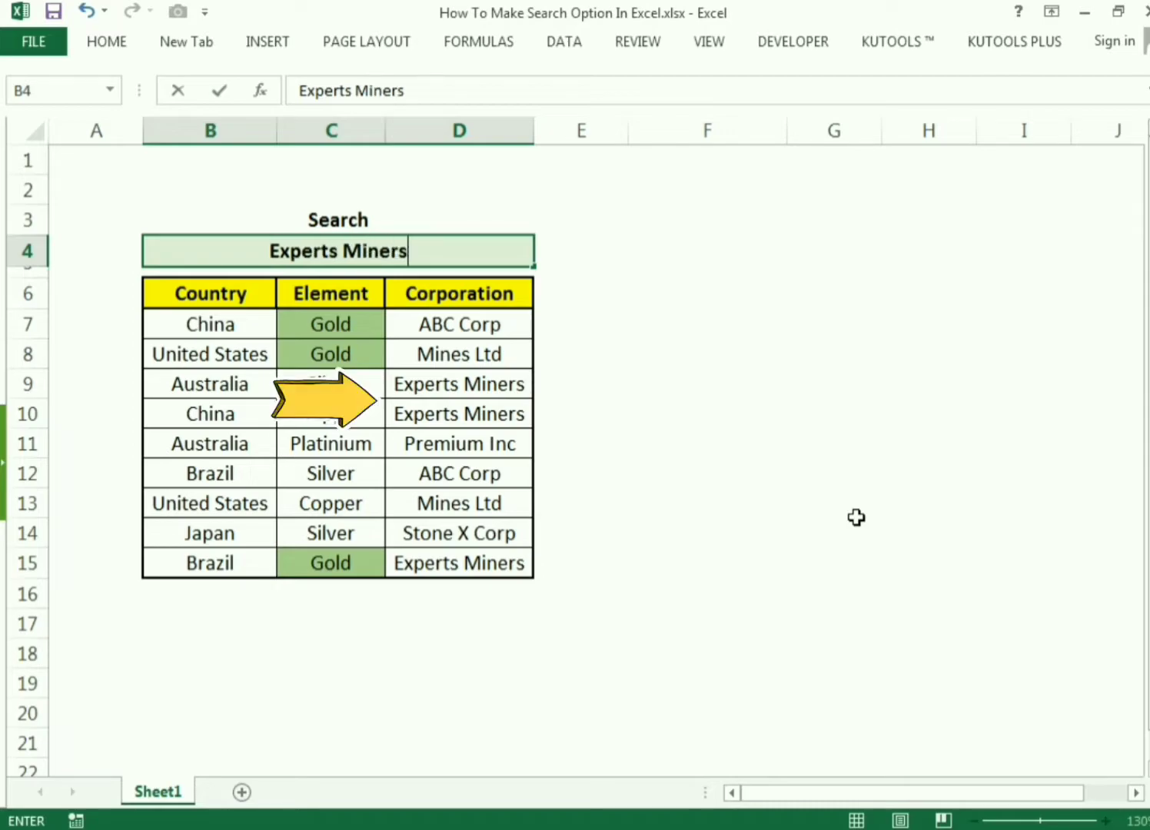
{"action": "key", "text": "Return"}
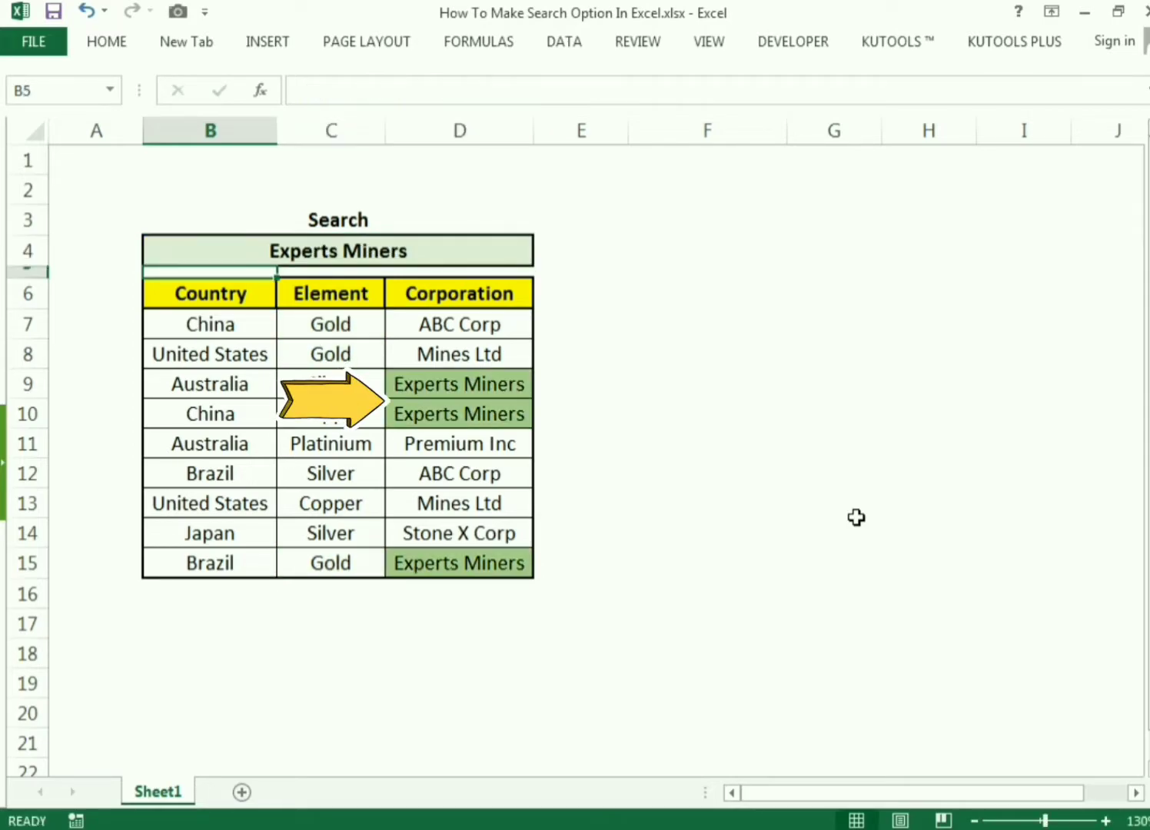
{"action": "left_click", "coordinate": [434, 394]}
{"action": "left_click", "coordinate": [567, 430]}
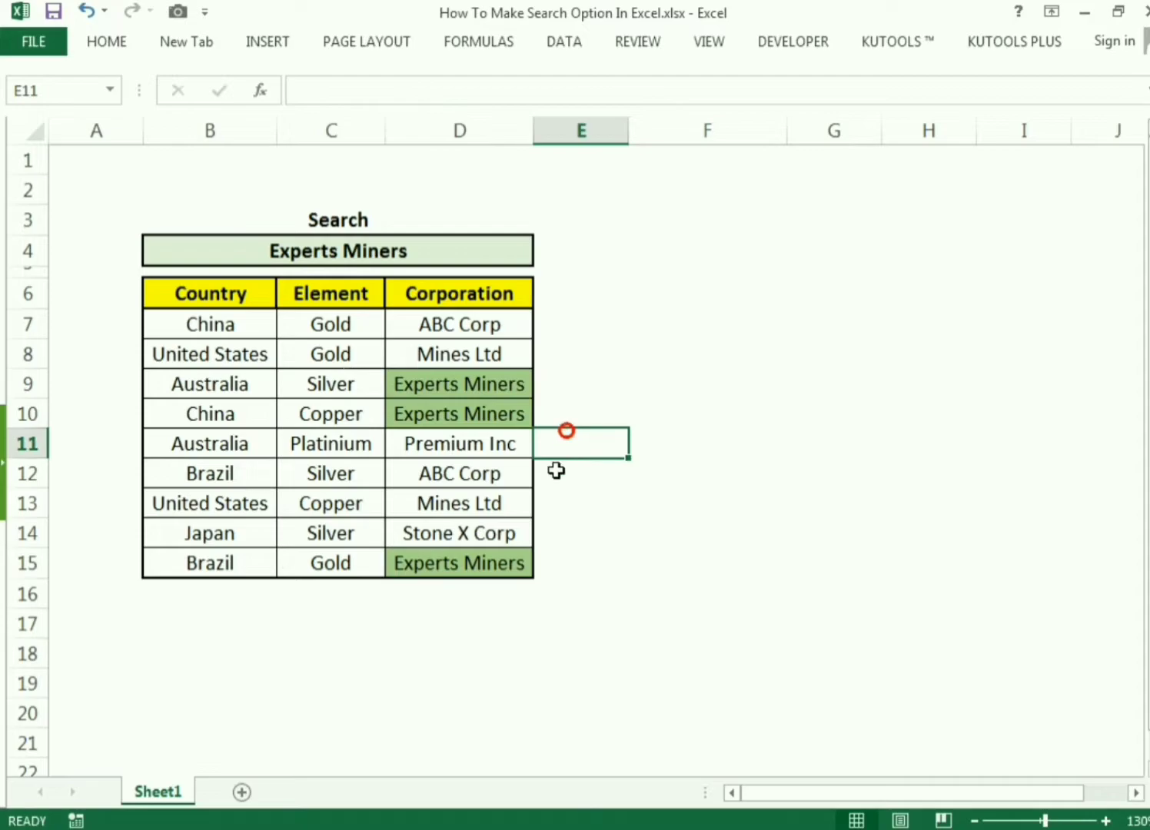
{"action": "left_click", "coordinate": [661, 568]}
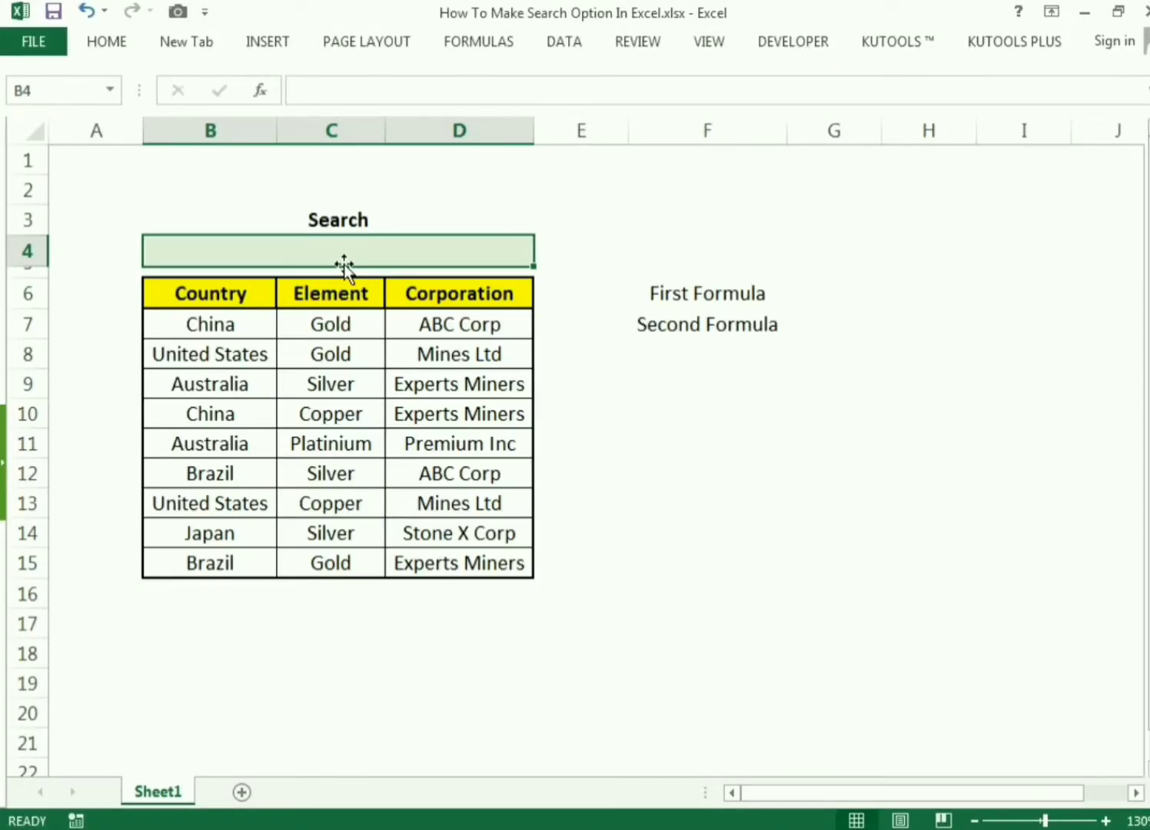
{"action": "left_click", "coordinate": [307, 223]}
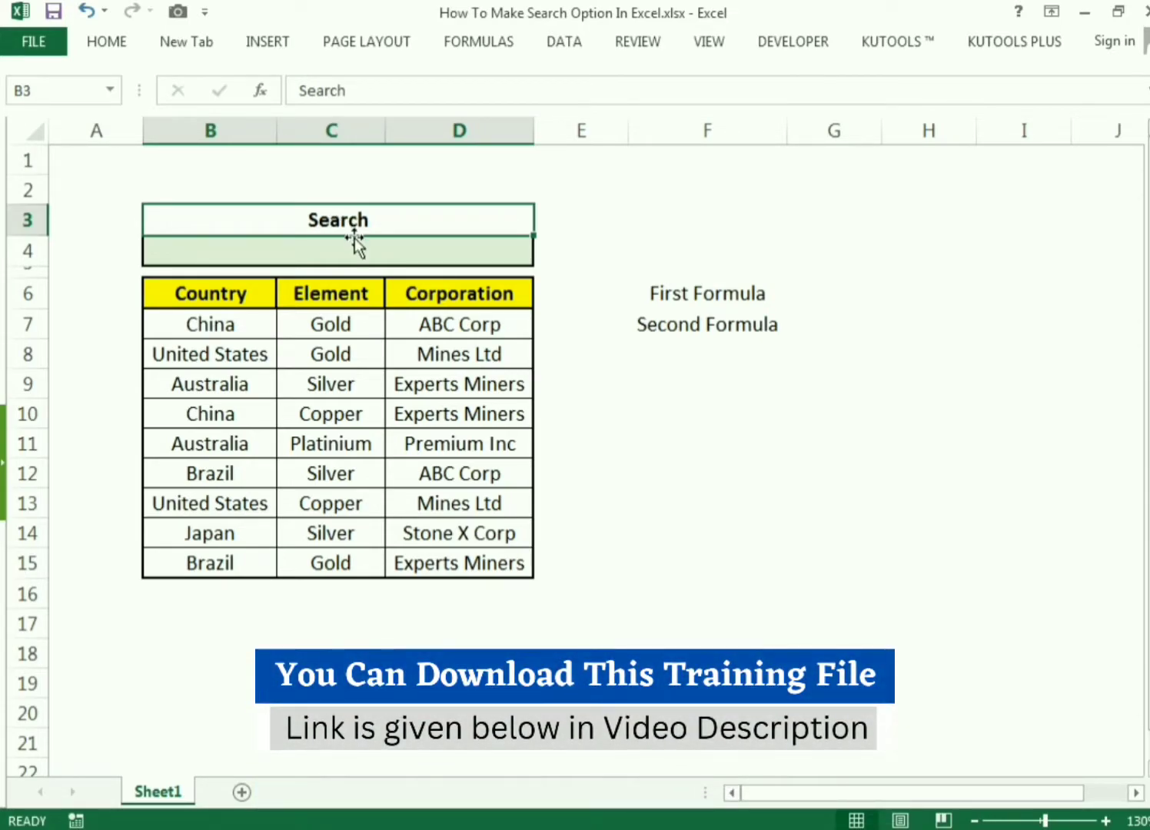
{"action": "left_click", "coordinate": [799, 292]}
{"action": "left_click_drag", "start_coordinate": [706, 293], "coordinate": [707, 322]}
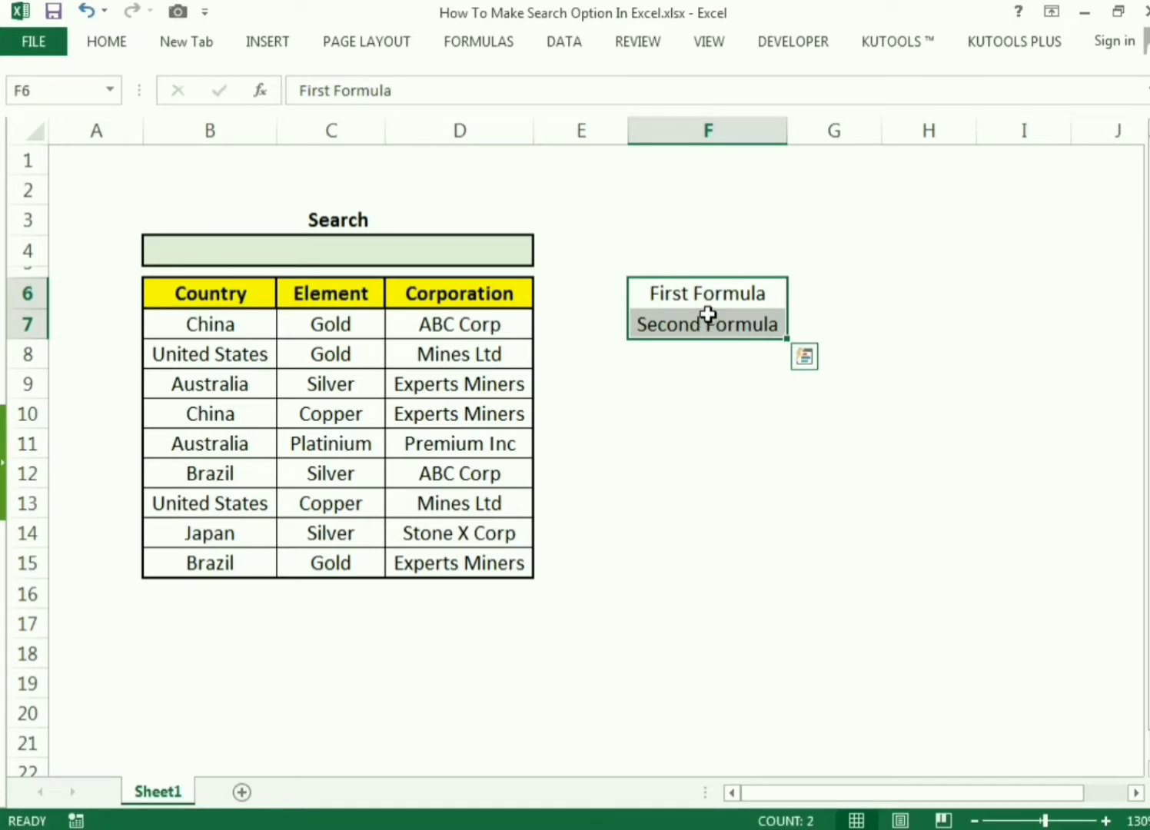
Enter the formula =B4<>"" in G6, beside First Formula, to check whether the search cell is filled.
{"action": "left_click", "coordinate": [812, 291]}
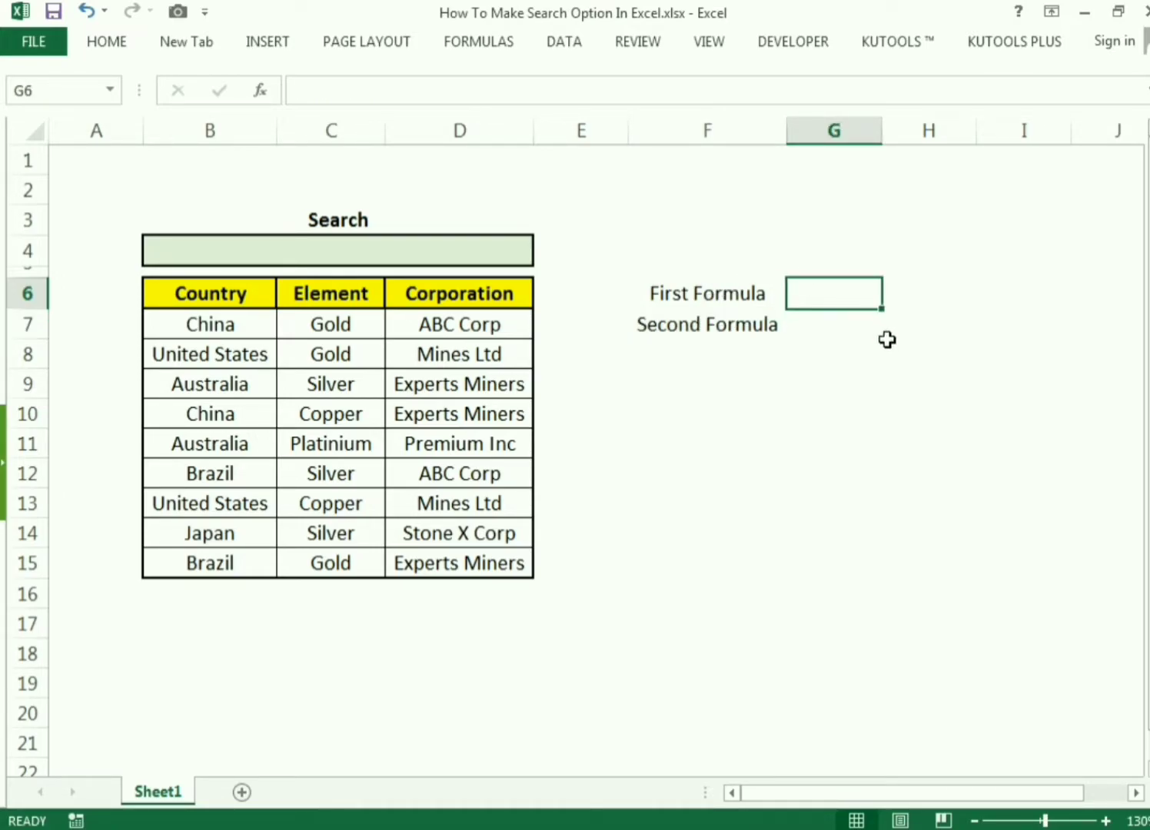
{"action": "type", "text": "="}
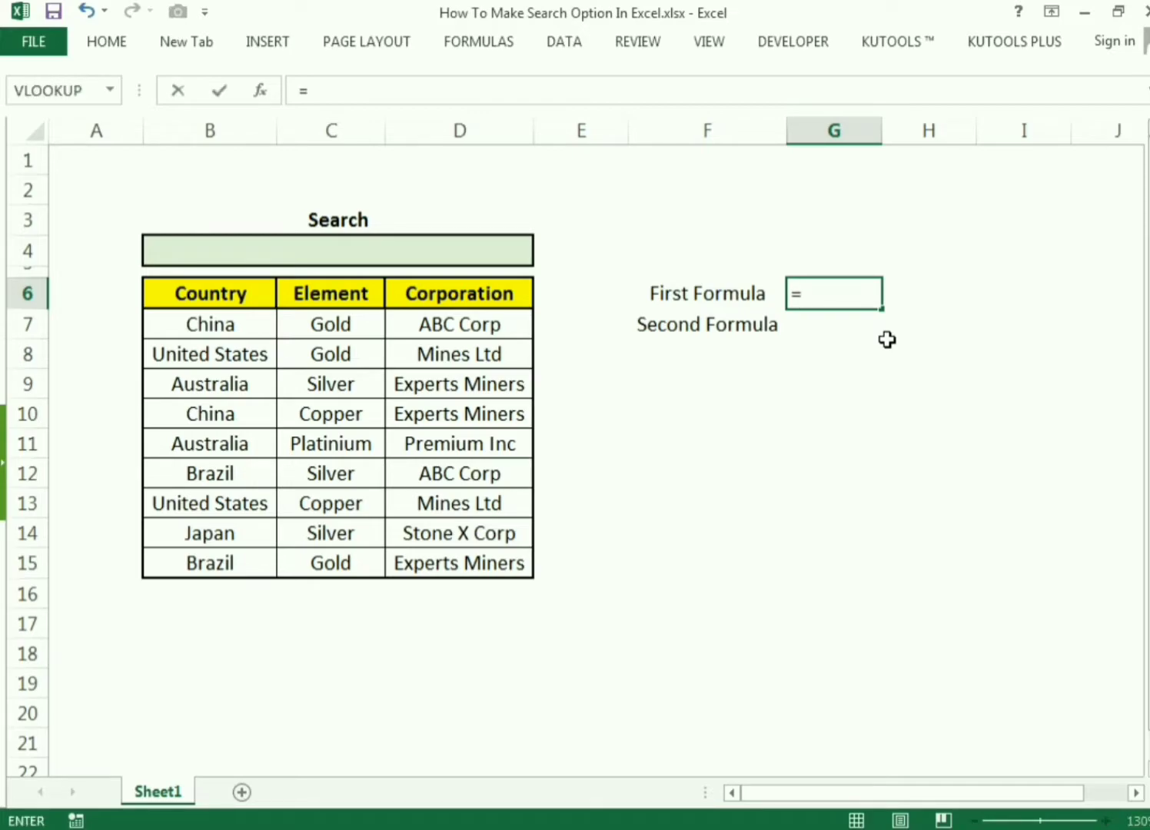
{"action": "left_click", "coordinate": [428, 255]}
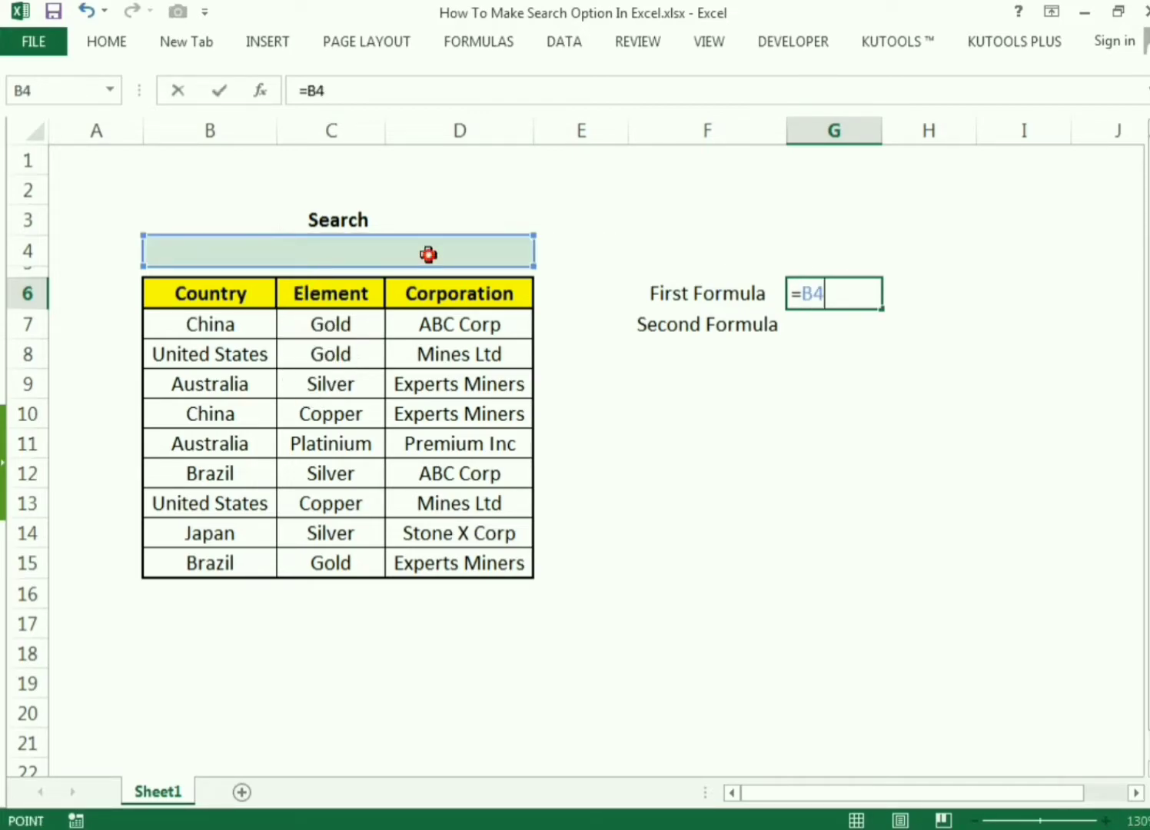
{"action": "type", "text": "<>"}
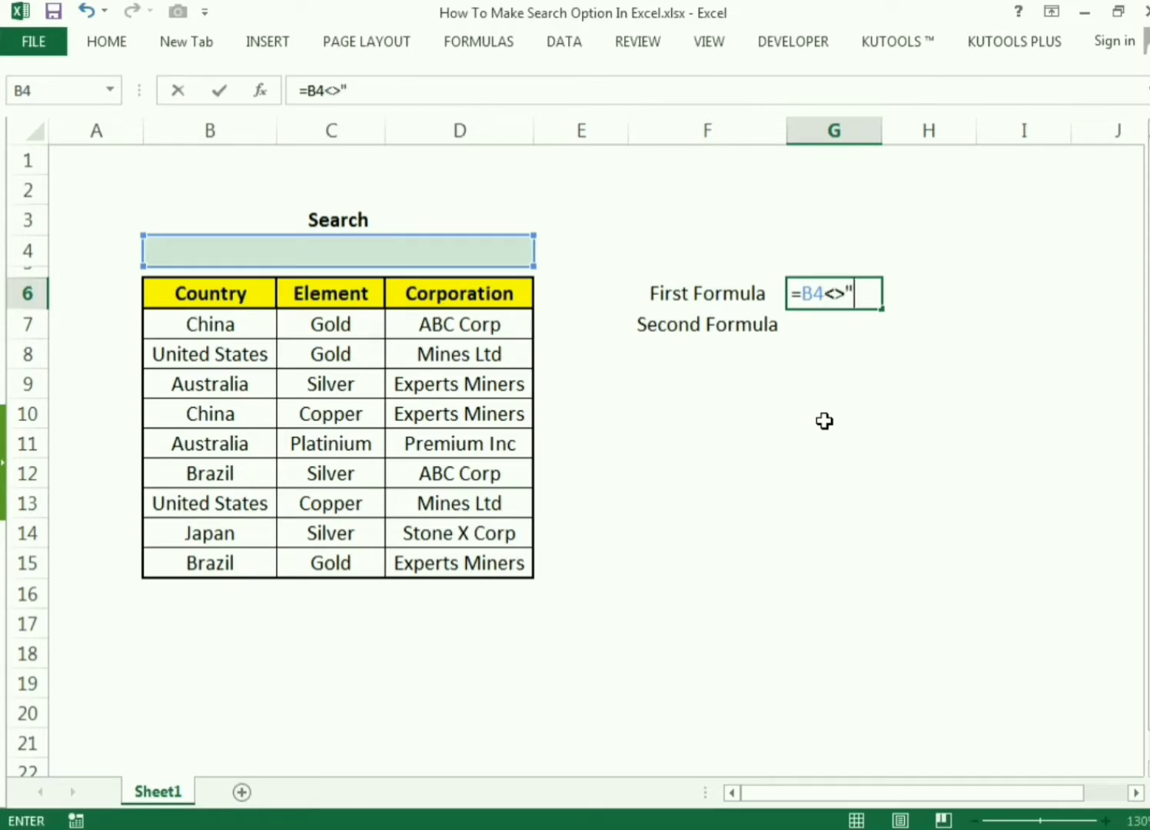
{"action": "key", "text": "Return"}
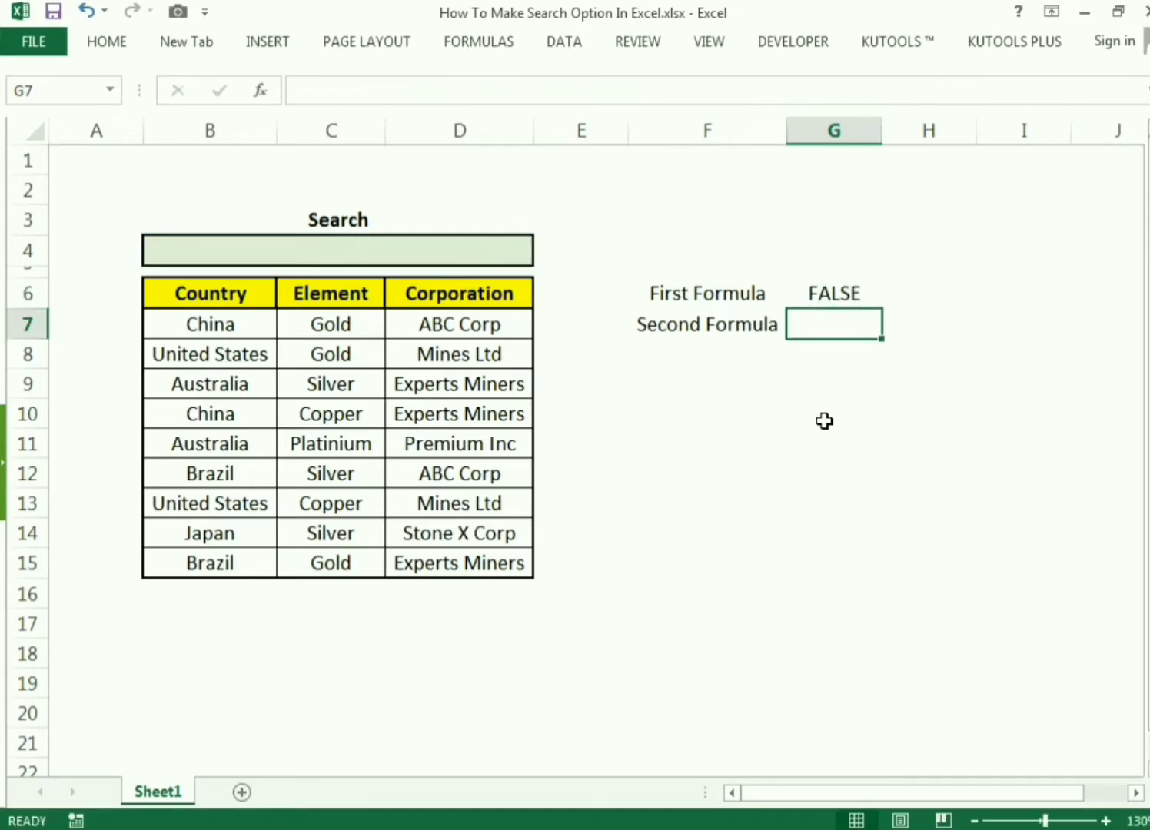
Enter i in search cell B4 and check how the first formula in G6 responds.
{"action": "left_click", "coordinate": [854, 295]}
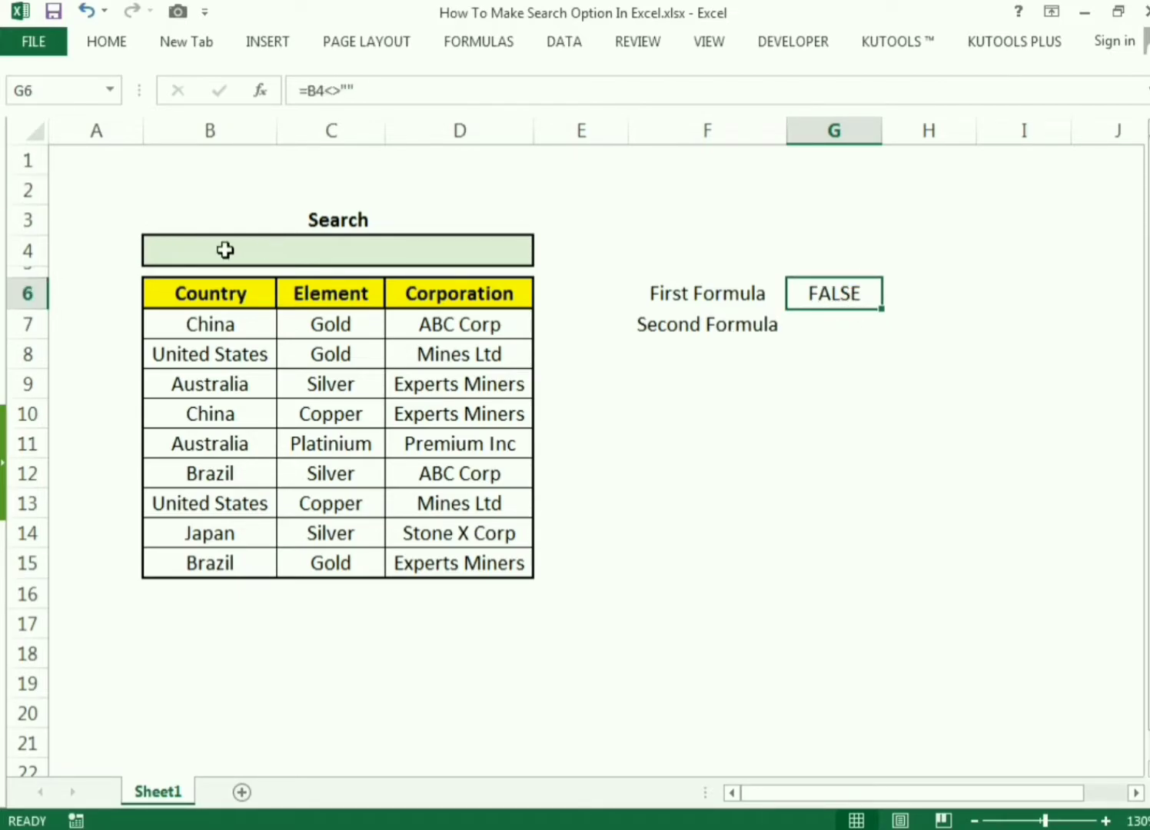
{"action": "left_click", "coordinate": [257, 247]}
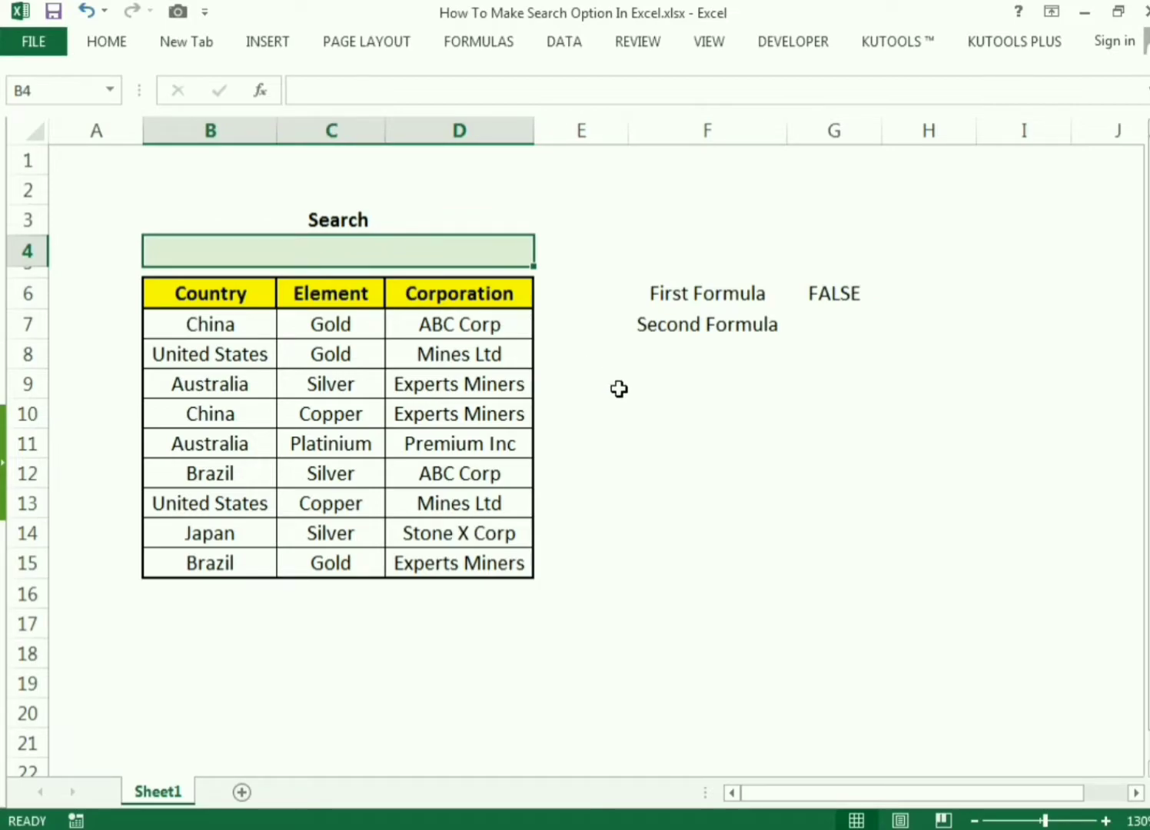
{"action": "type", "text": "i"}
{"action": "key", "text": "Return"}
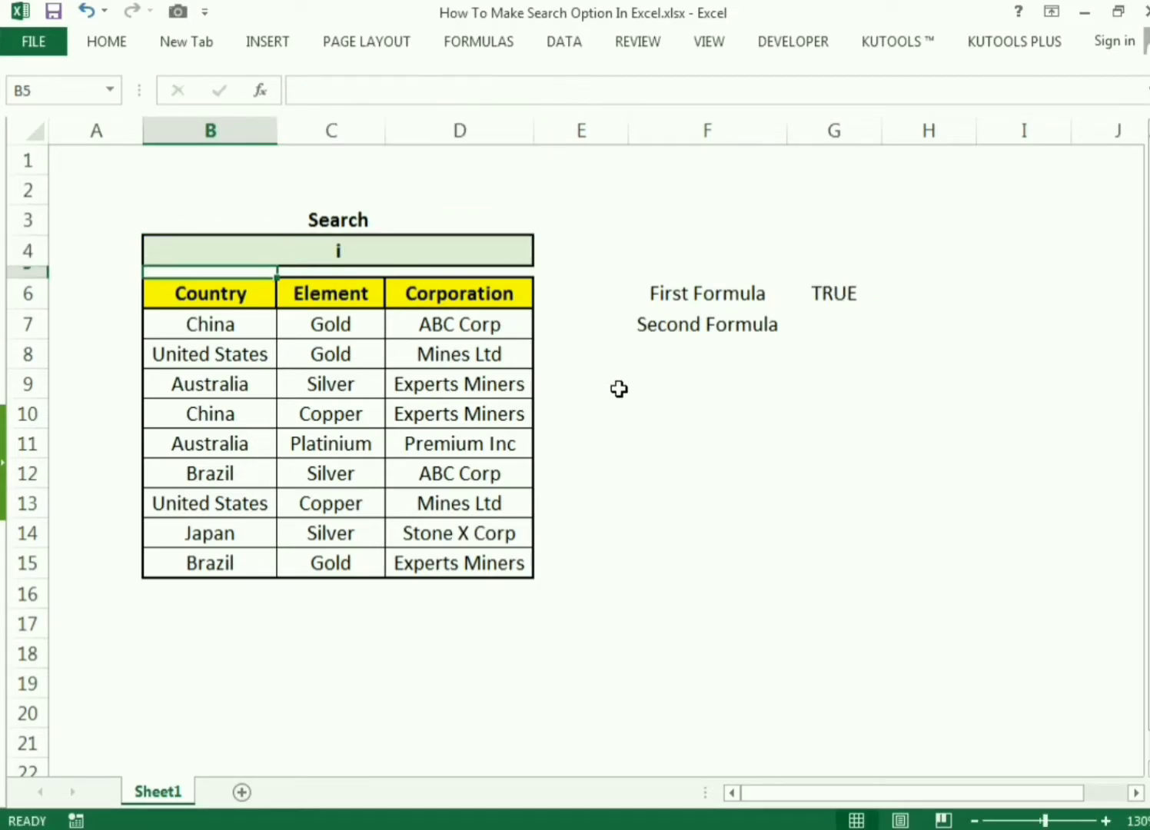
{"action": "left_click", "coordinate": [835, 290]}
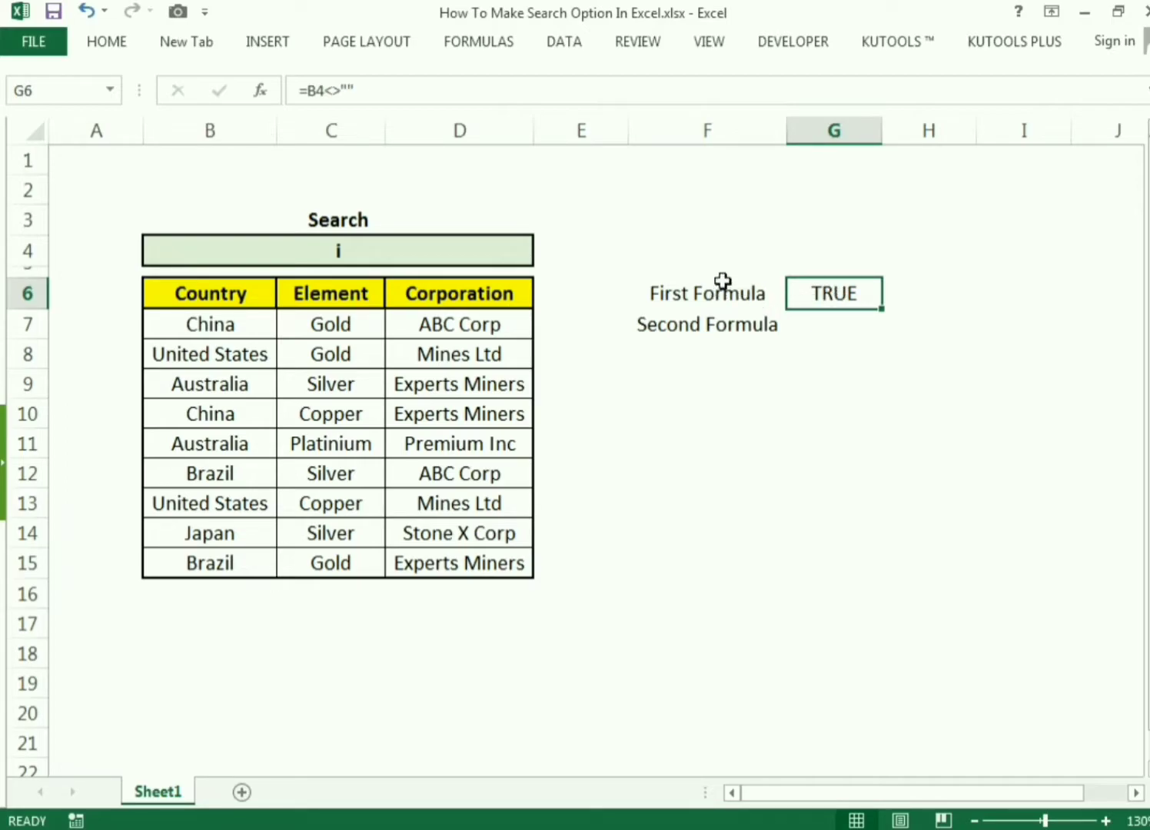
{"action": "left_click", "coordinate": [403, 257]}
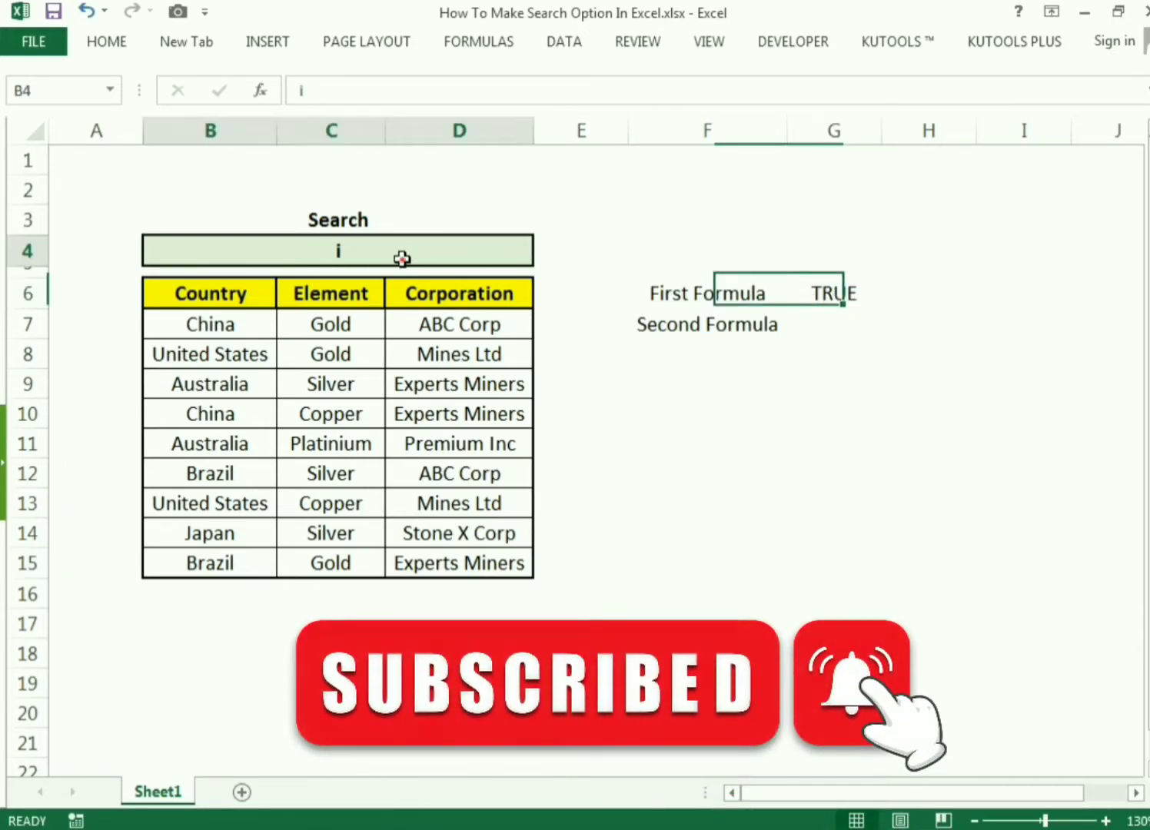
Enter the formula =SEARCH(B4,B7) in G7, beside Second Formula, to find the search text within the first country.
{"action": "left_click", "coordinate": [817, 323]}
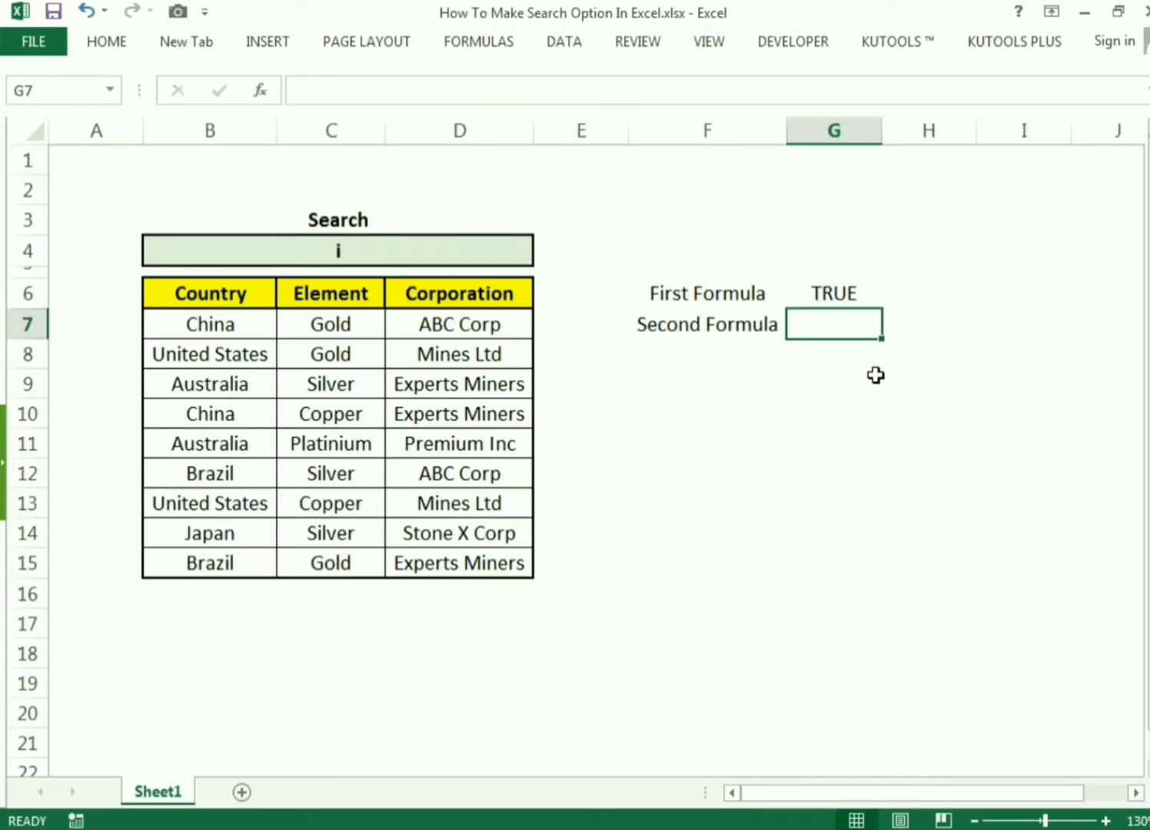
{"action": "type", "text": "=ser"}
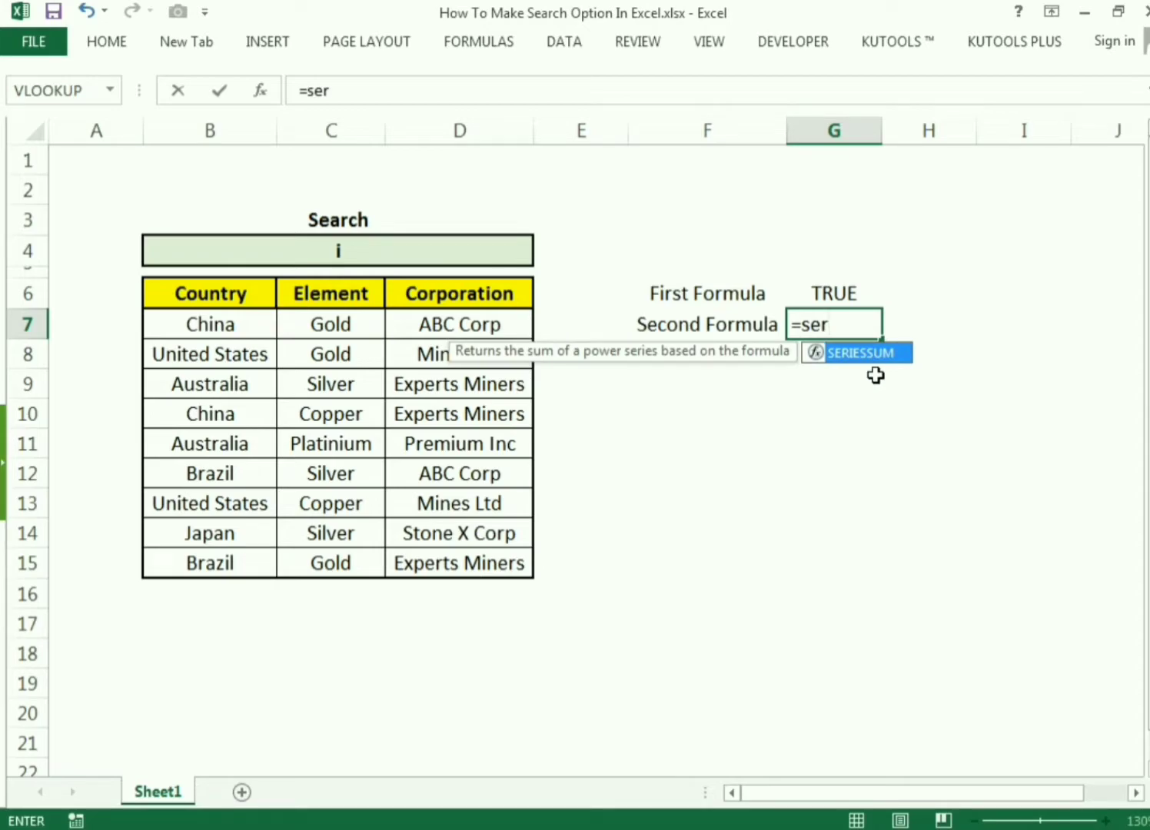
{"action": "key", "text": "BackSpace"}
{"action": "type", "text": "ac"}
{"action": "key", "text": "BackSpace"}
{"action": "type", "text": "rch"}
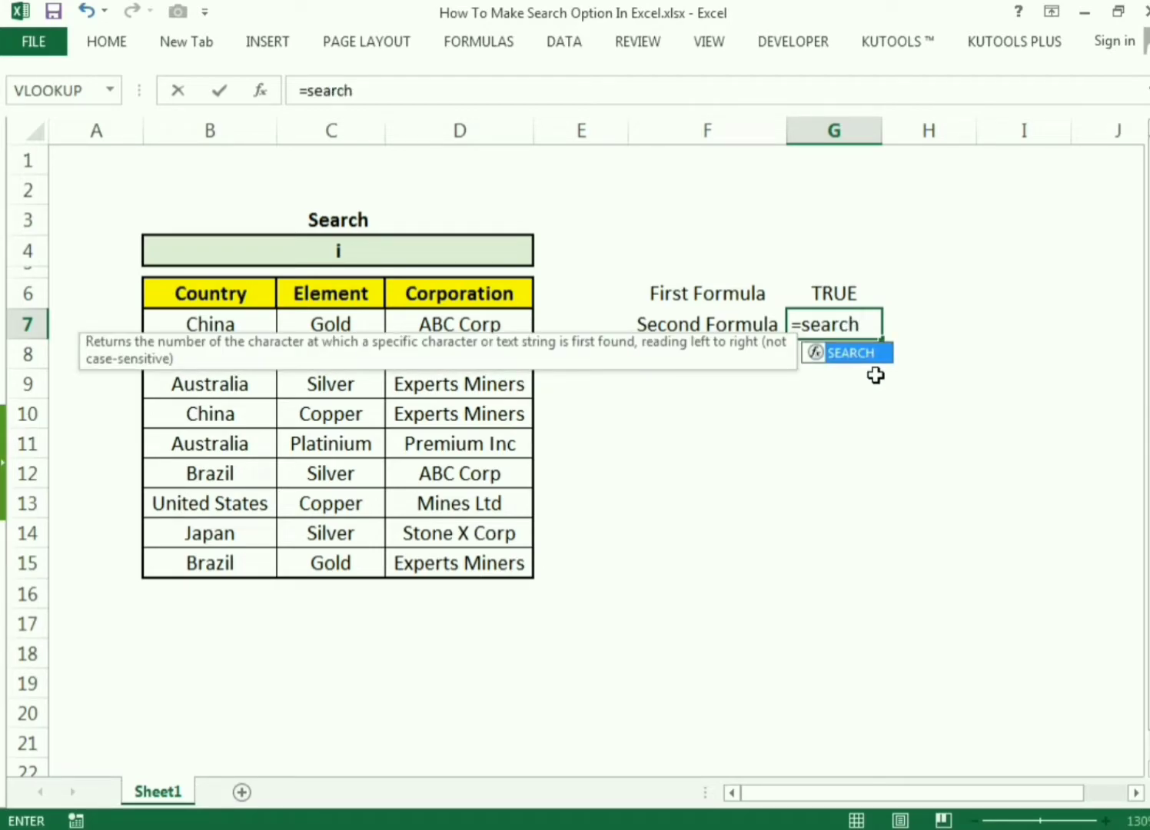
{"action": "type", "text": "("}
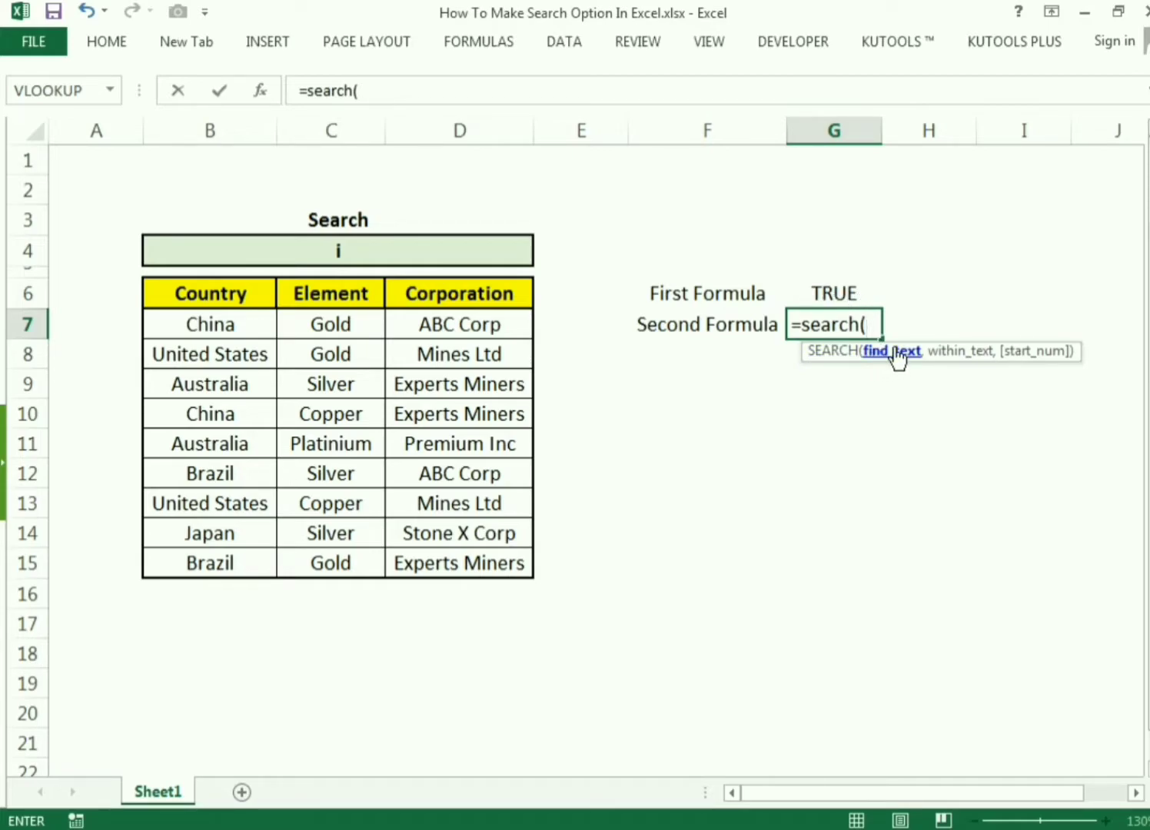
{"action": "left_click", "coordinate": [423, 253]}
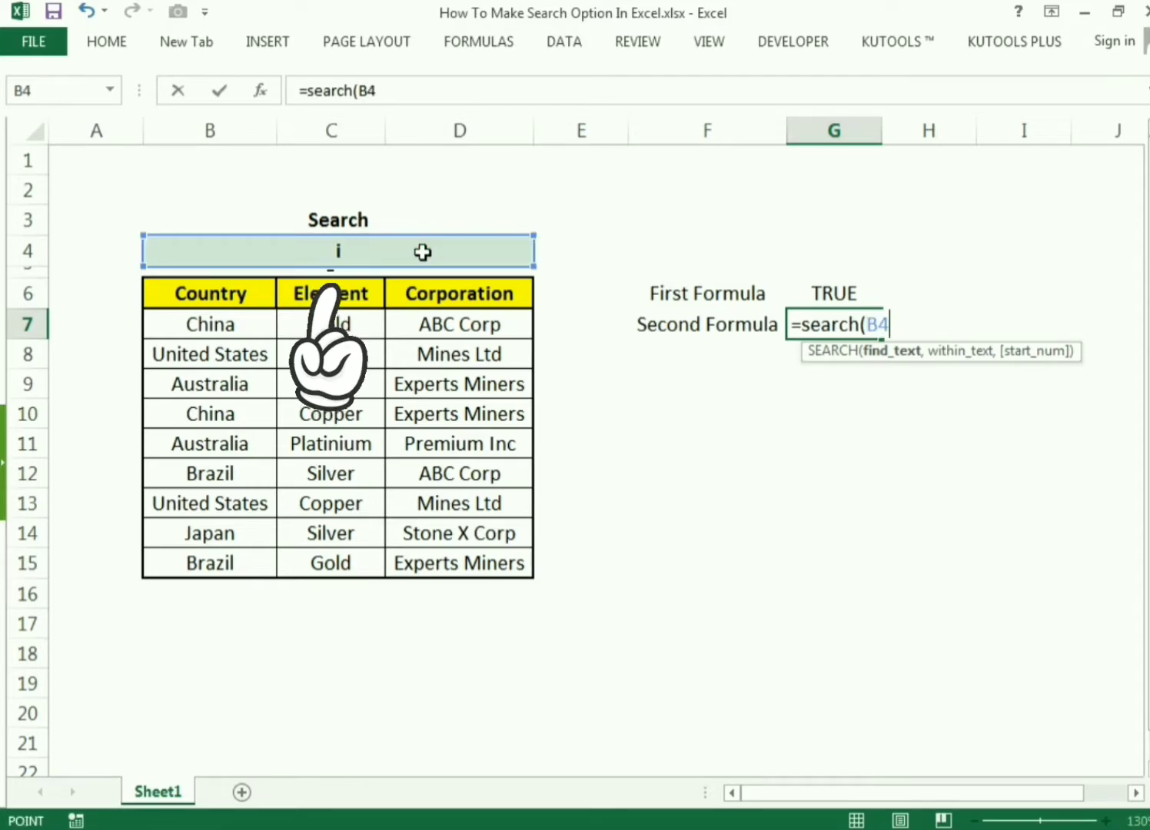
{"action": "type", "text": ","}
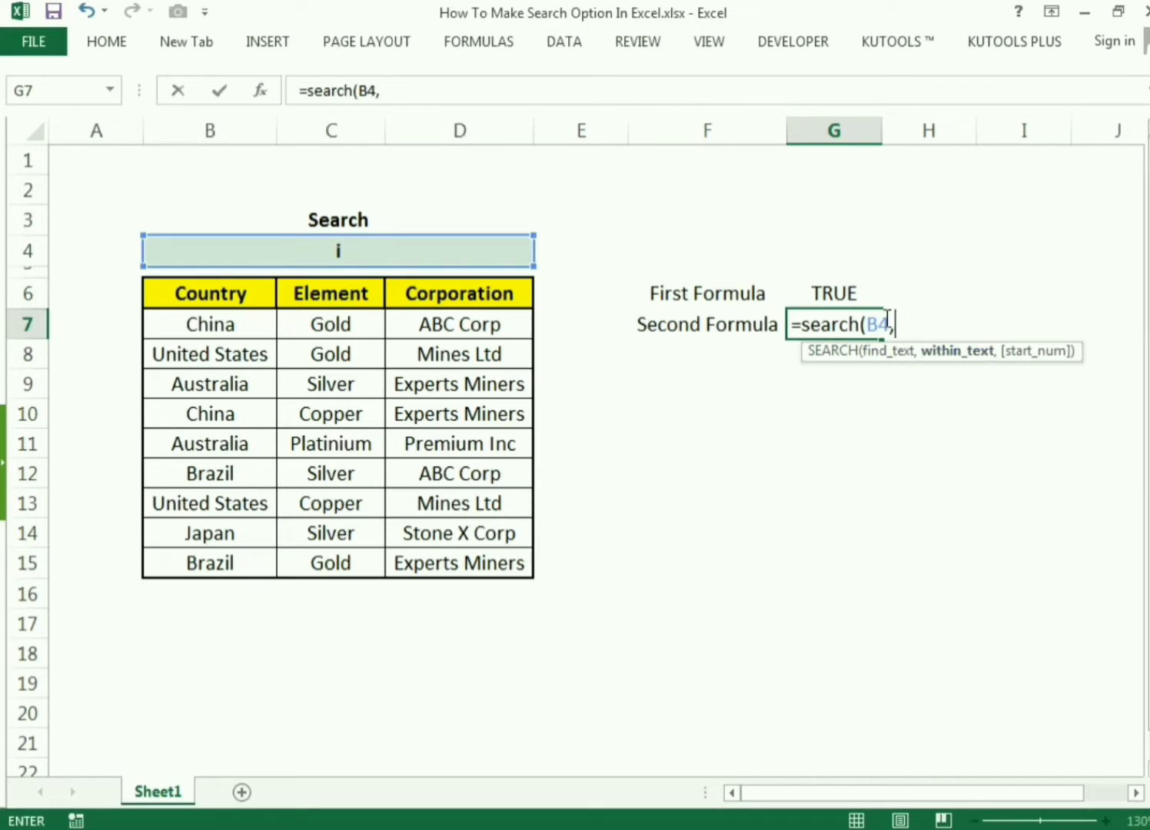
{"action": "left_click", "coordinate": [223, 326]}
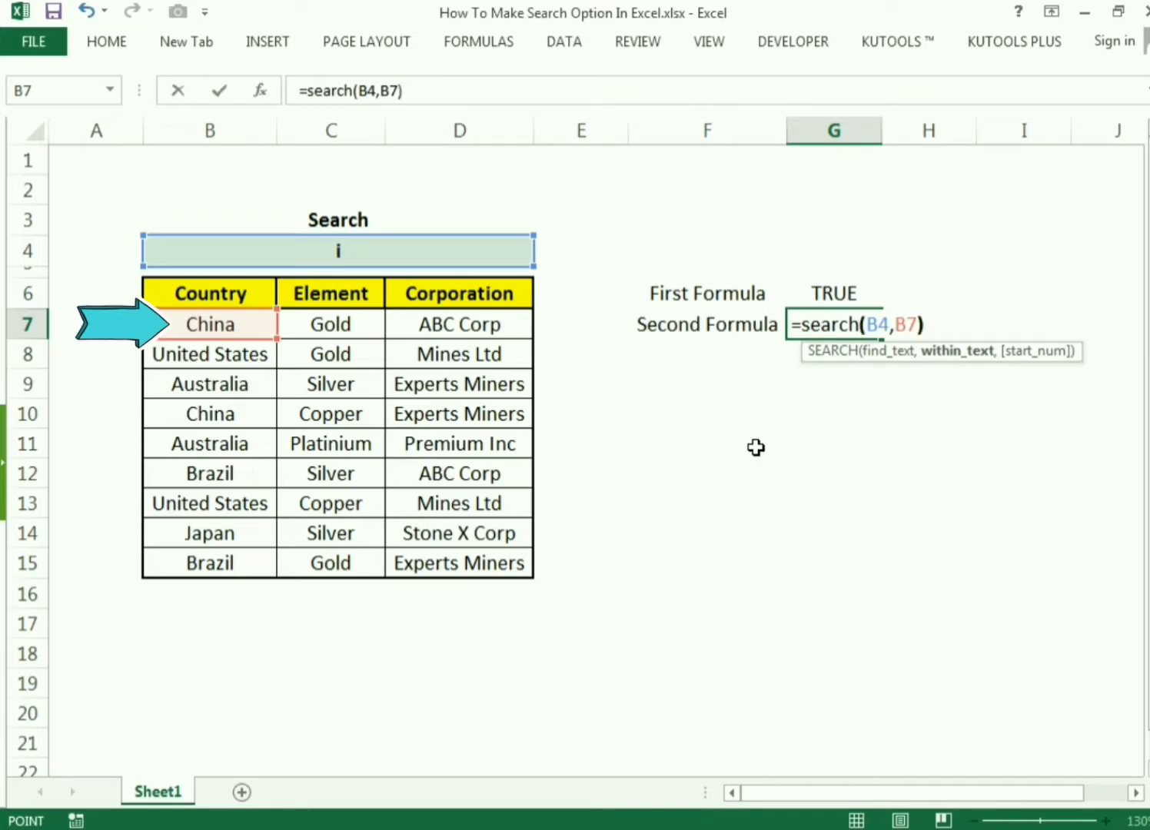
{"action": "type", "text": ")"}
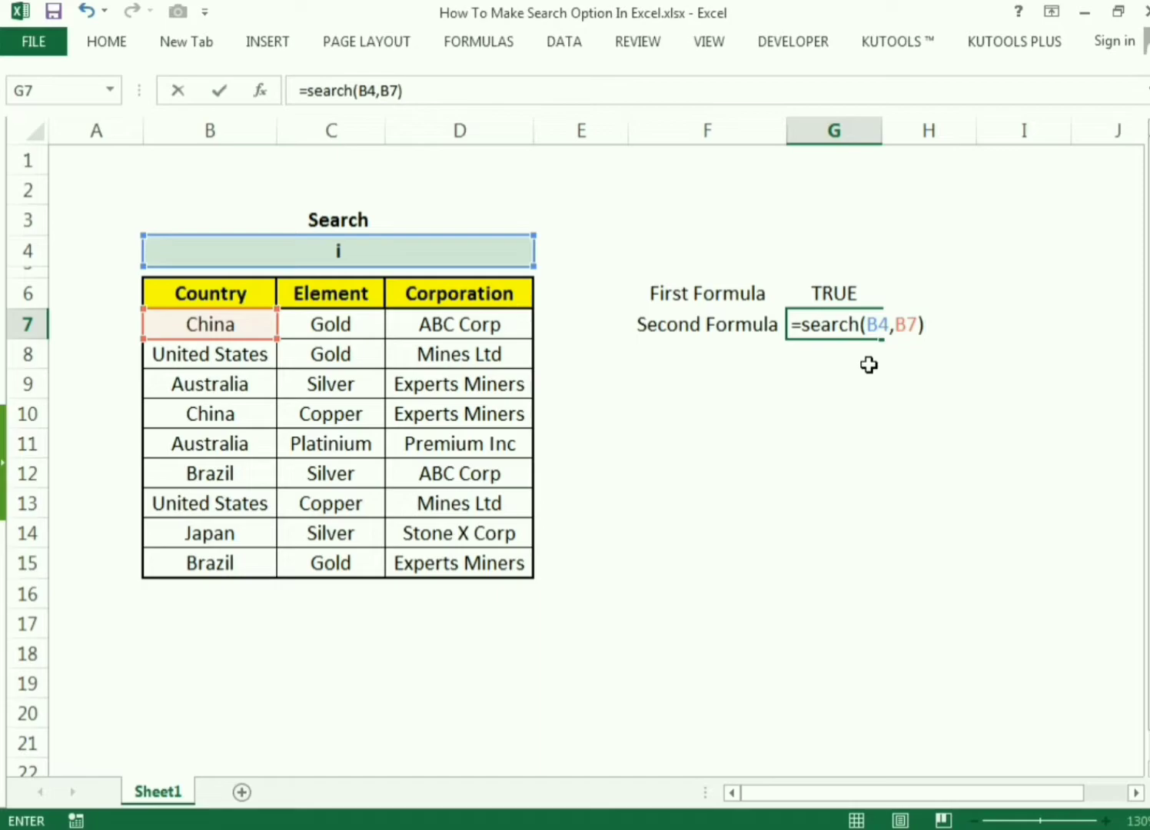
{"action": "key", "text": "Return"}
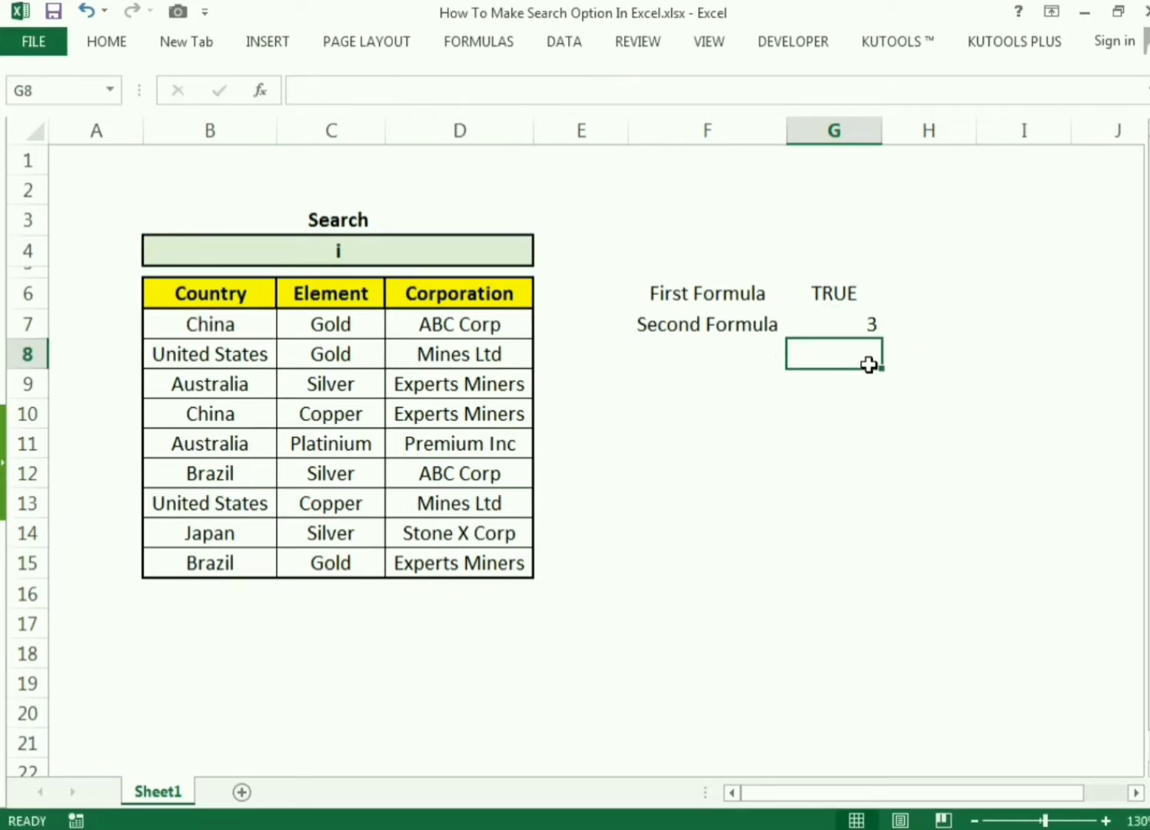
Change the search text in B4 to c and compare the second formula's result with the country in B7.
{"action": "left_click", "coordinate": [868, 324]}
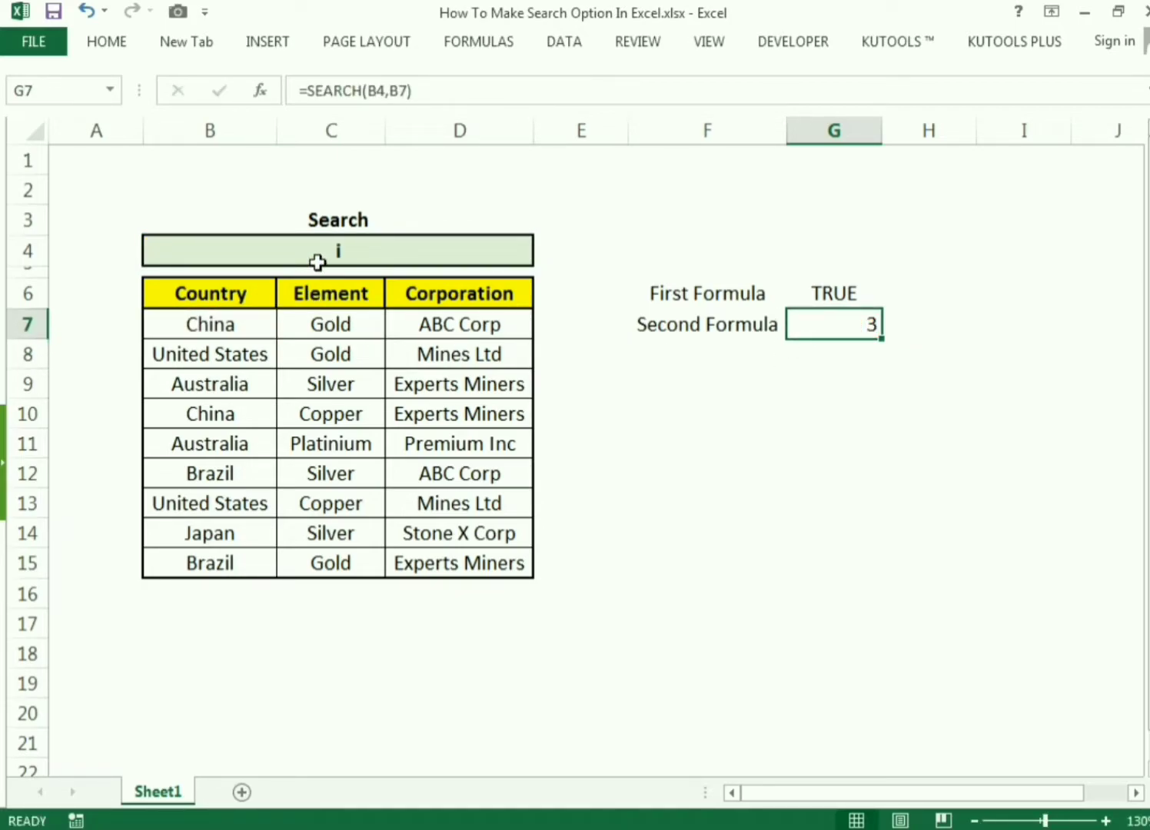
{"action": "left_click", "coordinate": [318, 262]}
{"action": "type", "text": "c"}
{"action": "key", "text": "Return"}
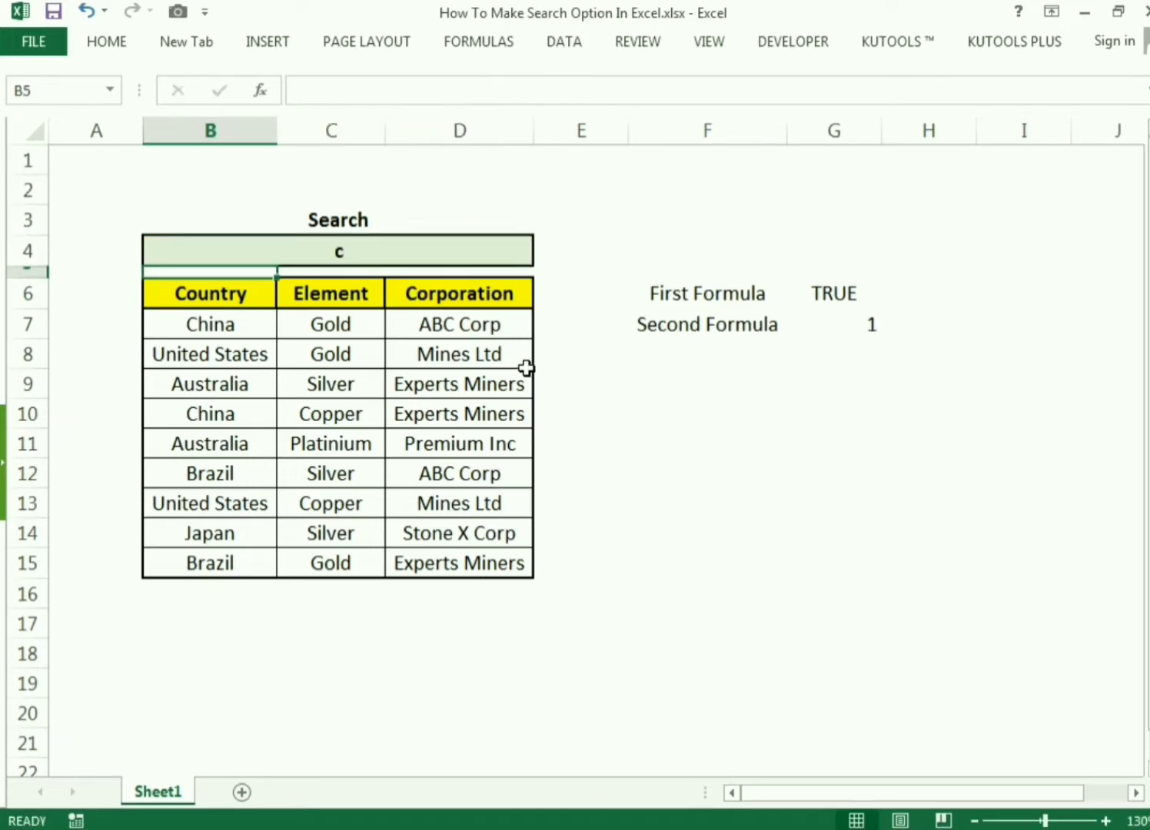
{"action": "left_click", "coordinate": [199, 319]}
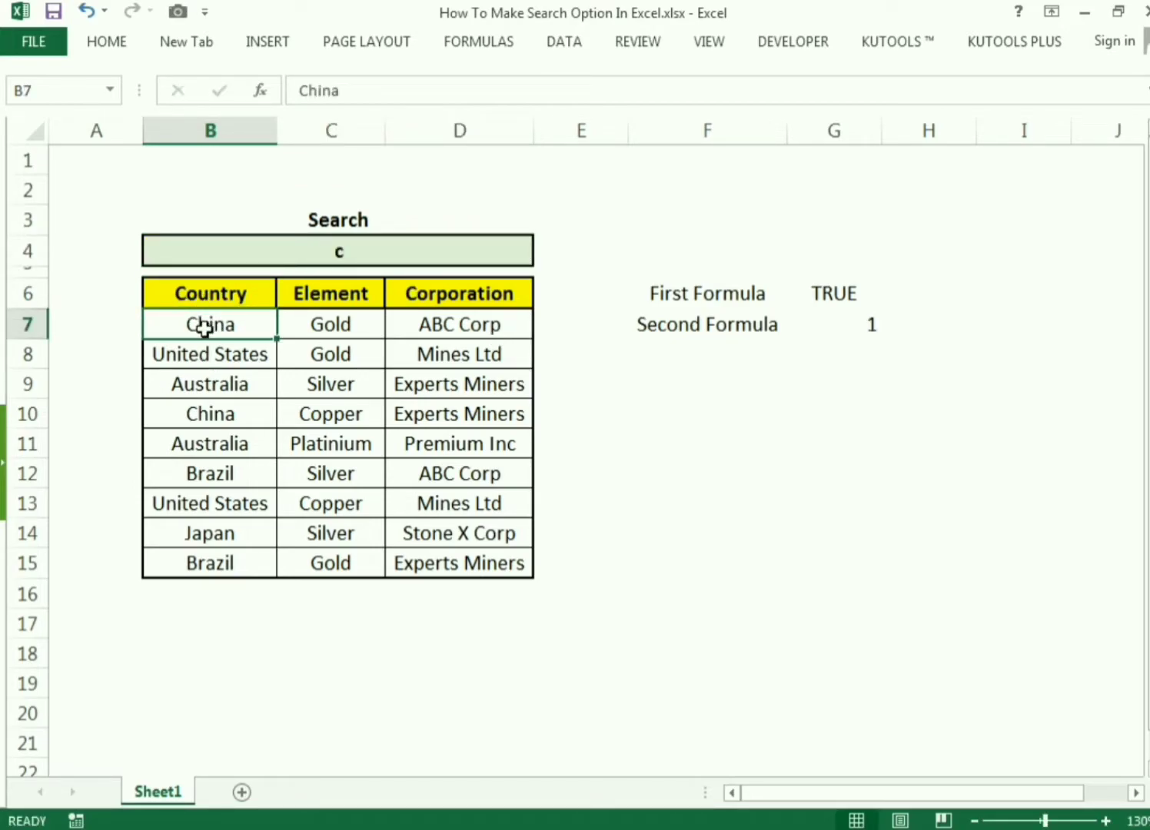
Change the search text in B4 to z and inspect the second formula's result in G7.
{"action": "left_click", "coordinate": [306, 249]}
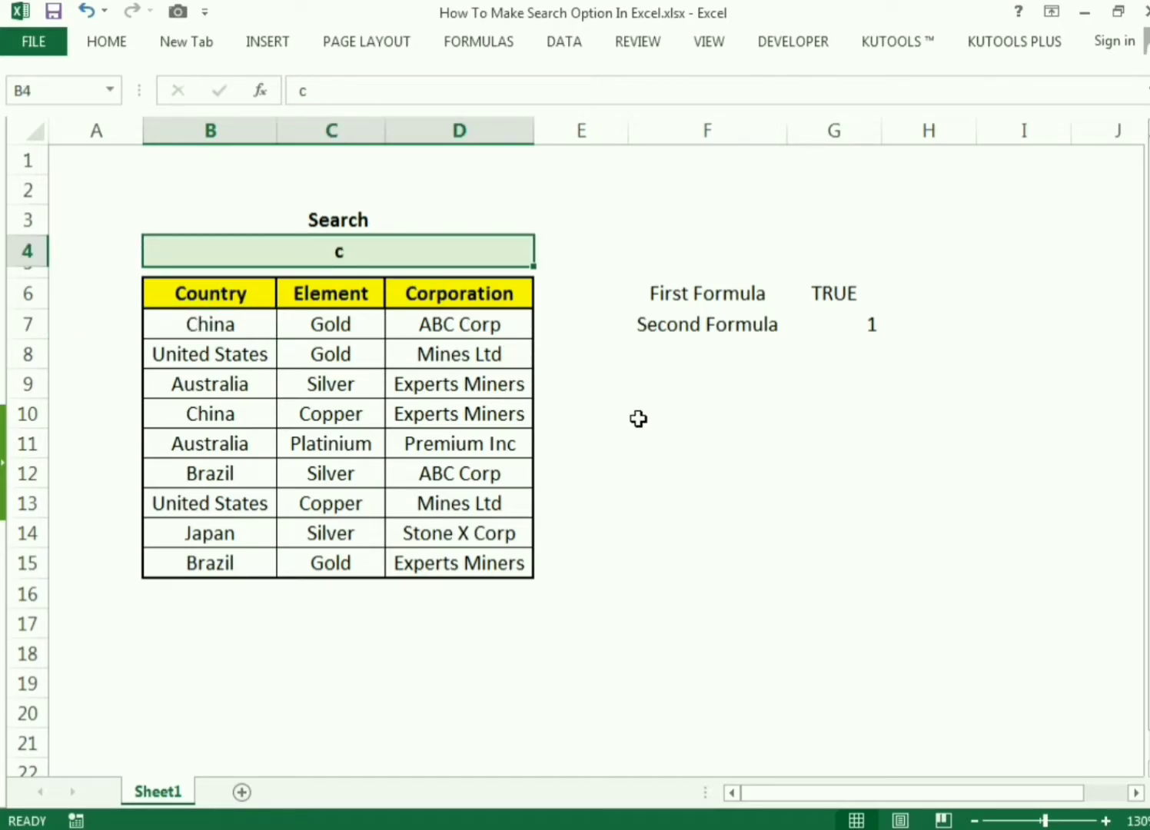
{"action": "type", "text": "z"}
{"action": "key", "text": "Return"}
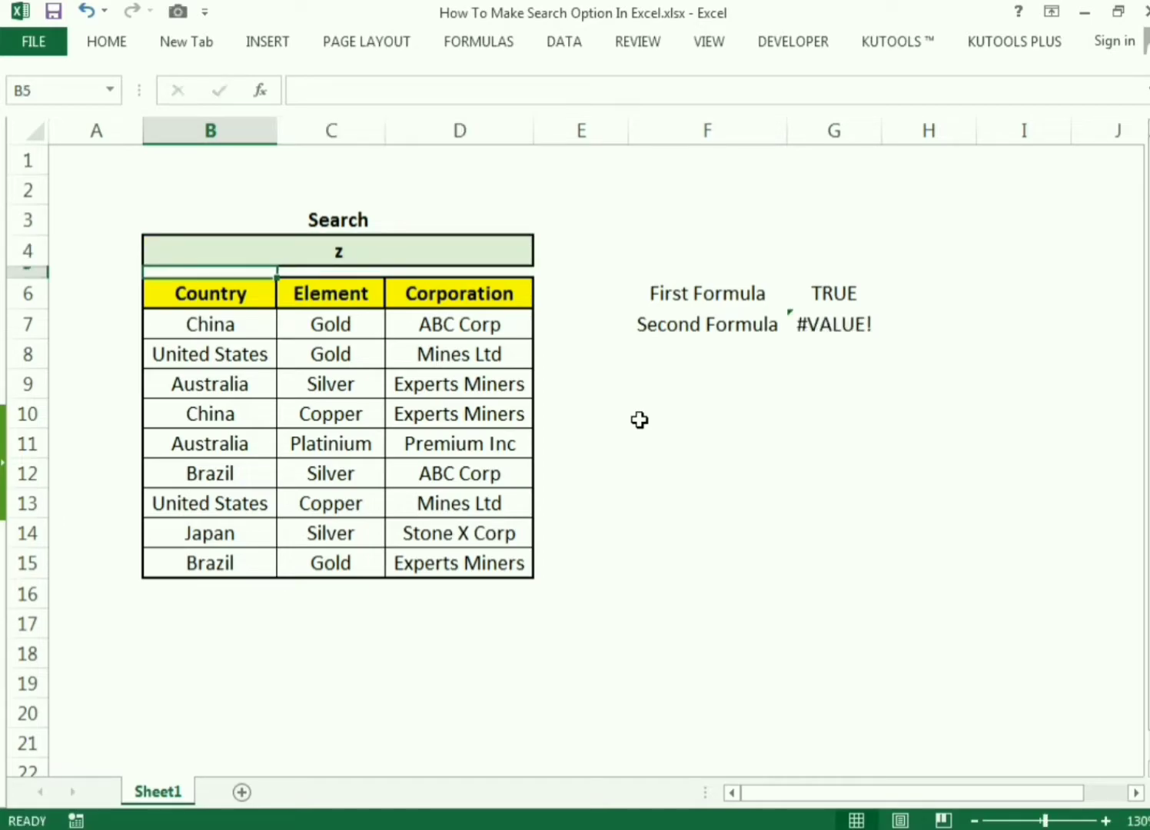
{"action": "left_click", "coordinate": [821, 326]}
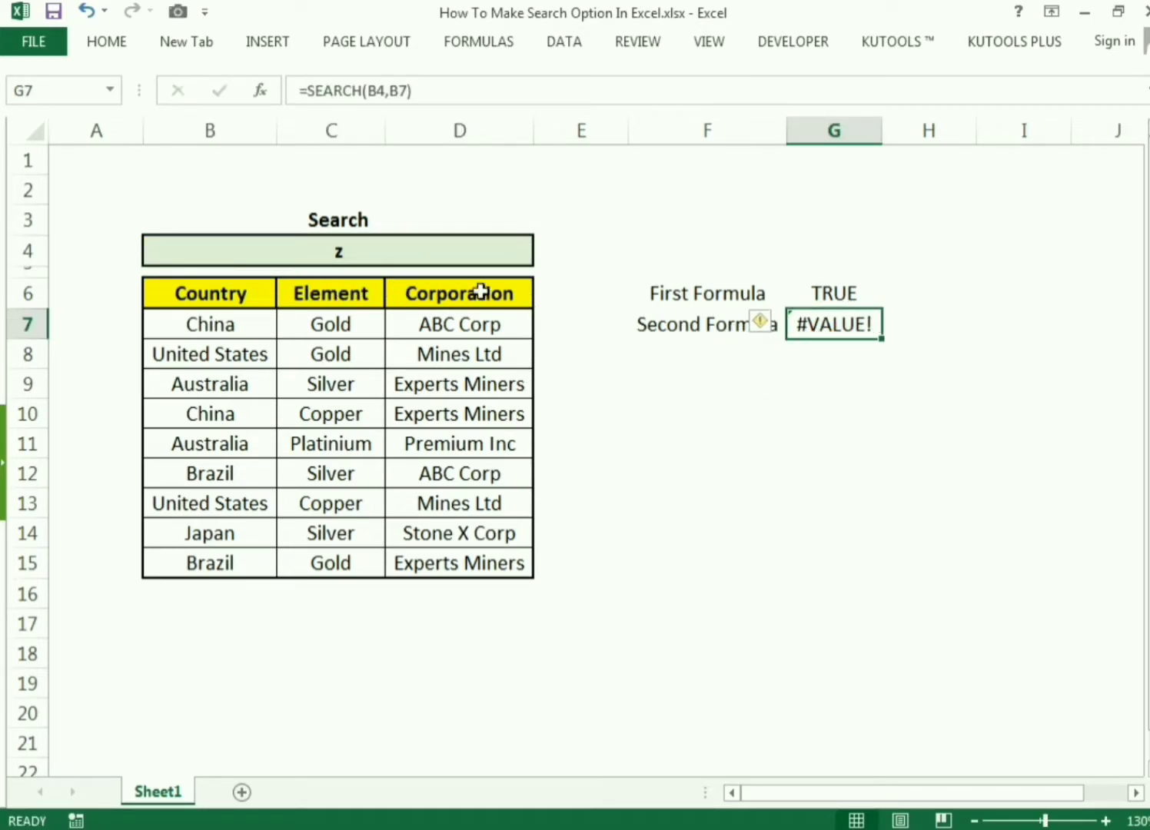
Replace the search text in B4 with China and compare the second formula's result with the country in B7.
{"action": "left_click", "coordinate": [364, 245]}
{"action": "type", "text": "China"}
{"action": "key", "text": "Return"}
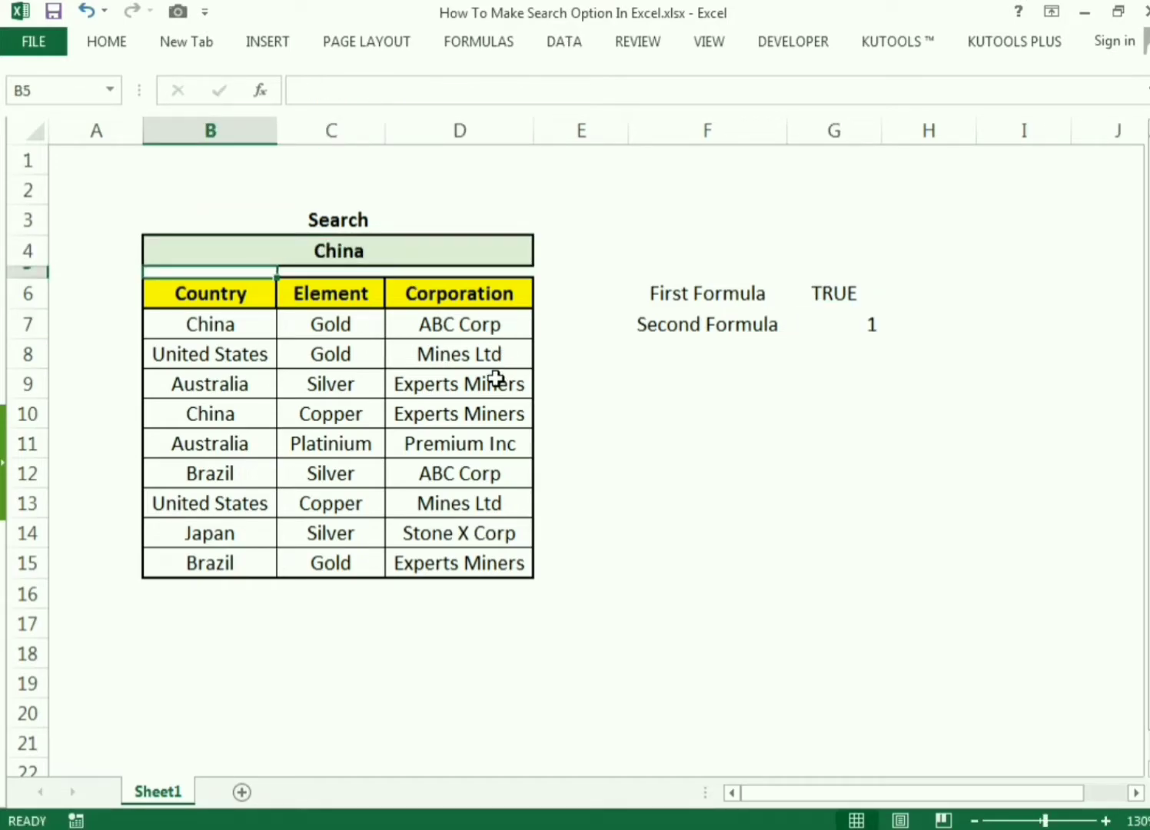
{"action": "left_click", "coordinate": [227, 324]}
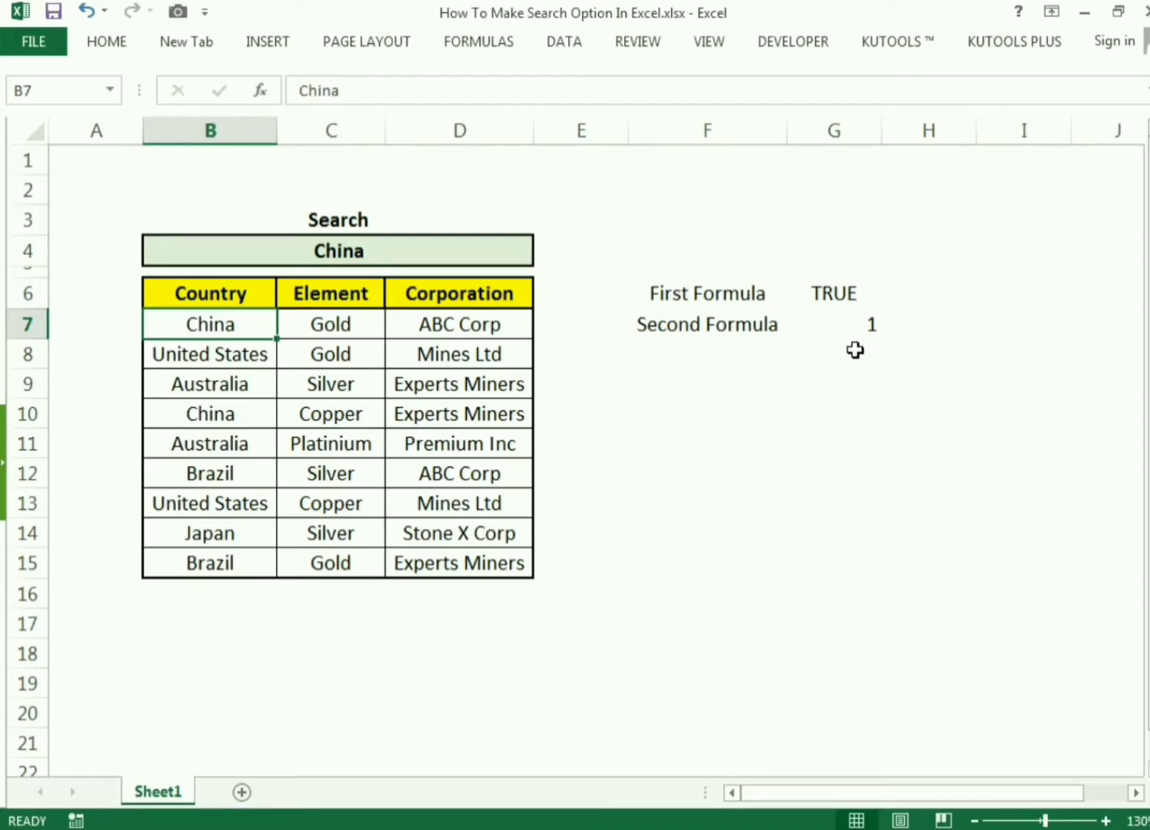
Wrap the second formula in G7 with ISNUMBER so it reads =ISNUMBER(SEARCH(B4,B7)).
{"action": "left_click", "coordinate": [840, 320]}
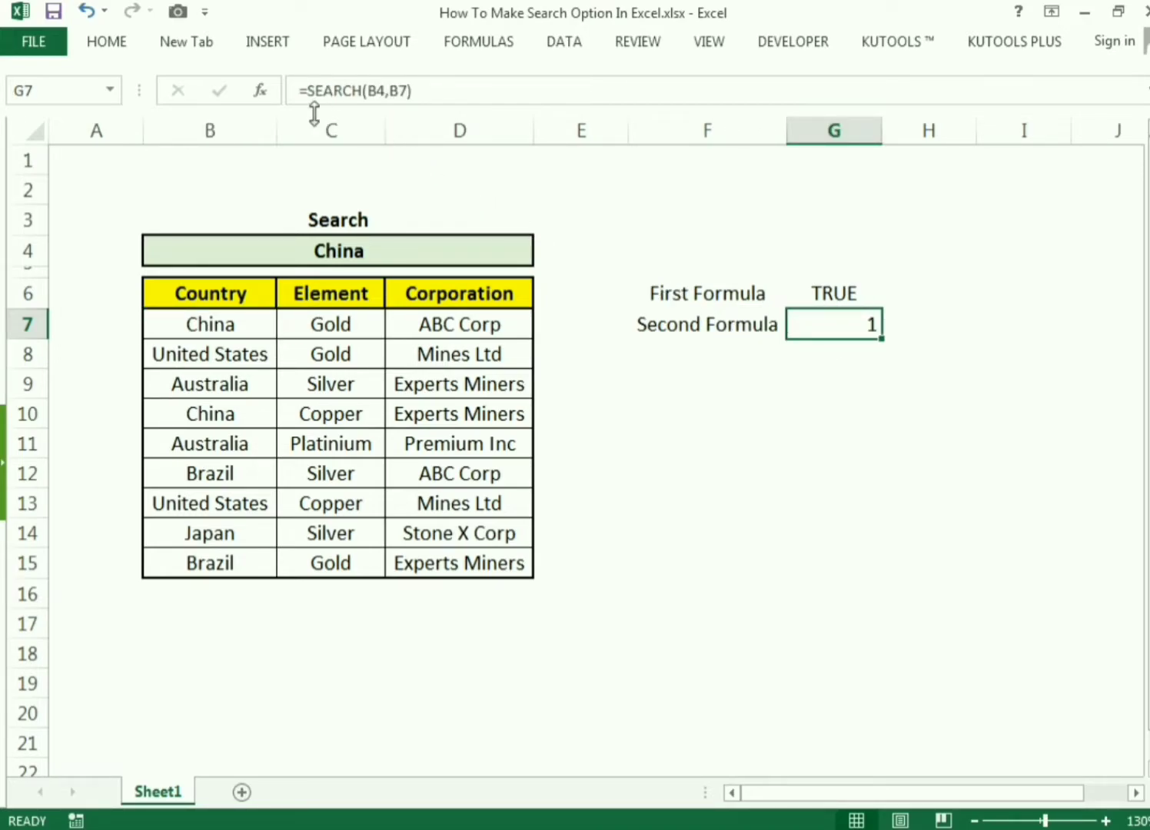
{"action": "left_click", "coordinate": [306, 92]}
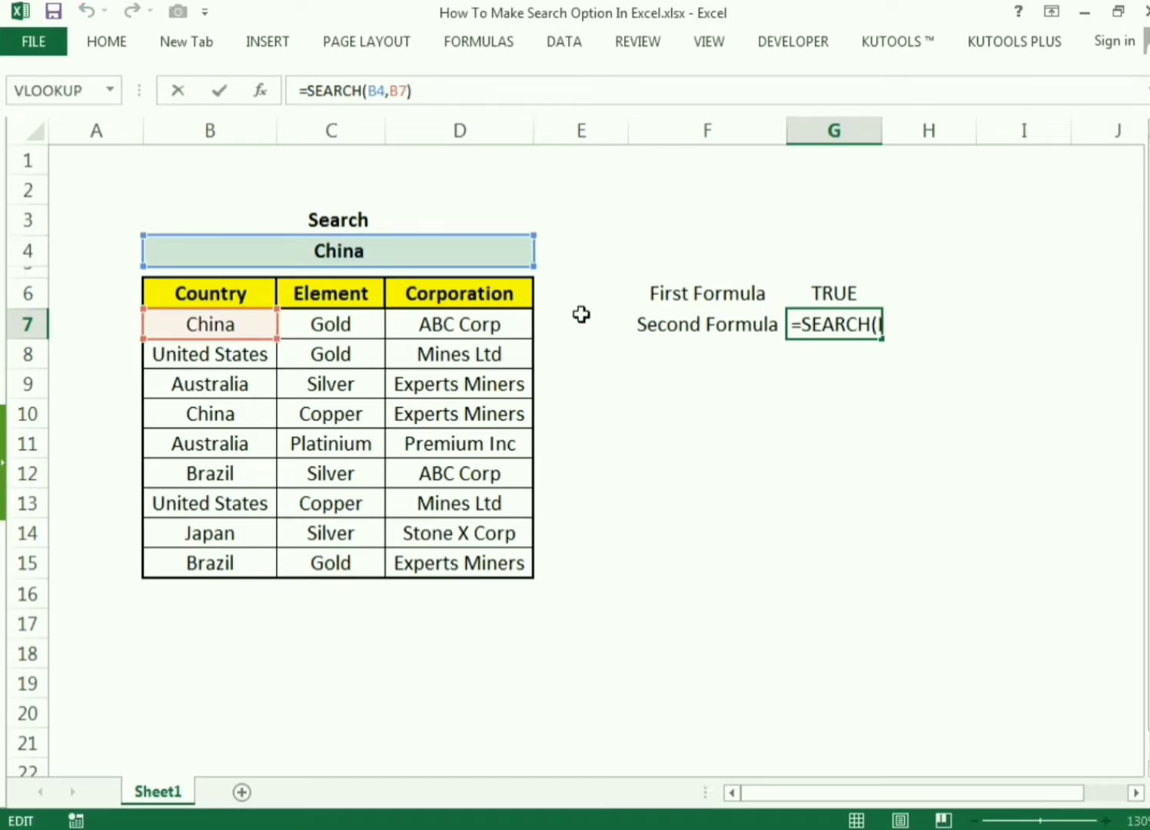
{"action": "type", "text": "isnumbe"}
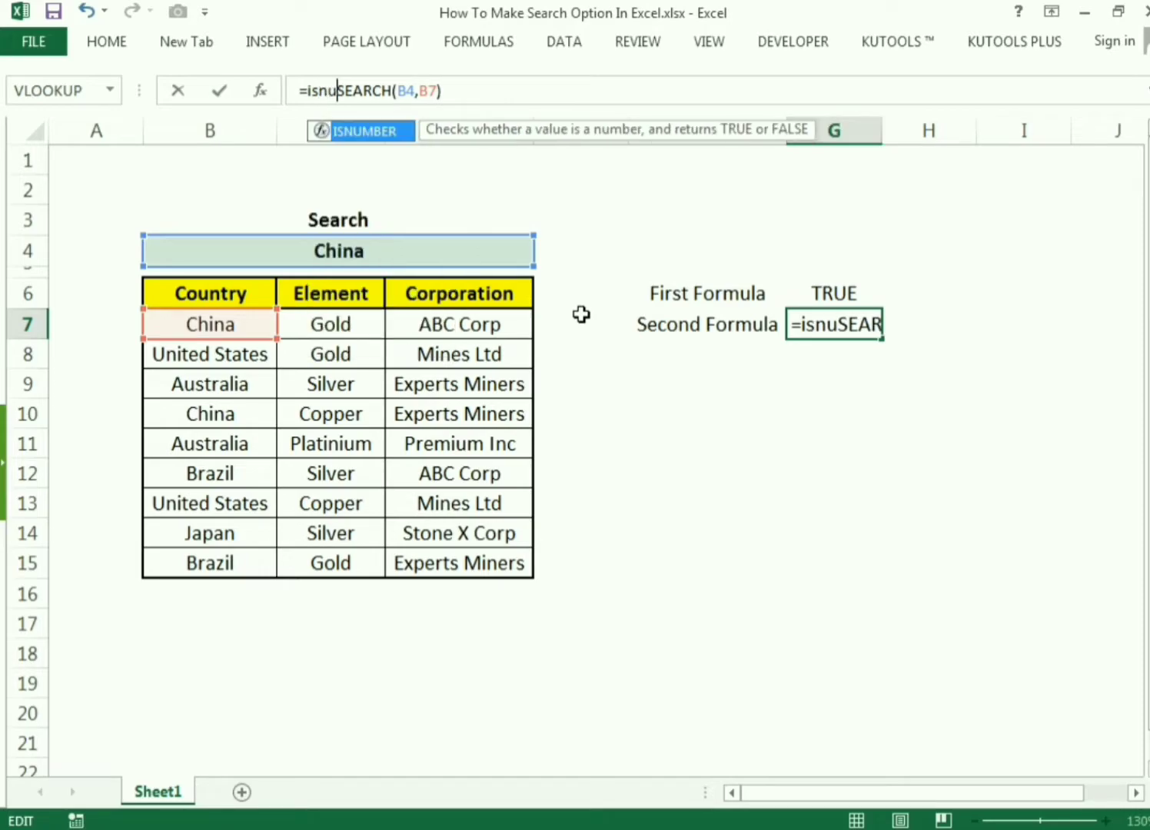
{"action": "type", "text": "r"}
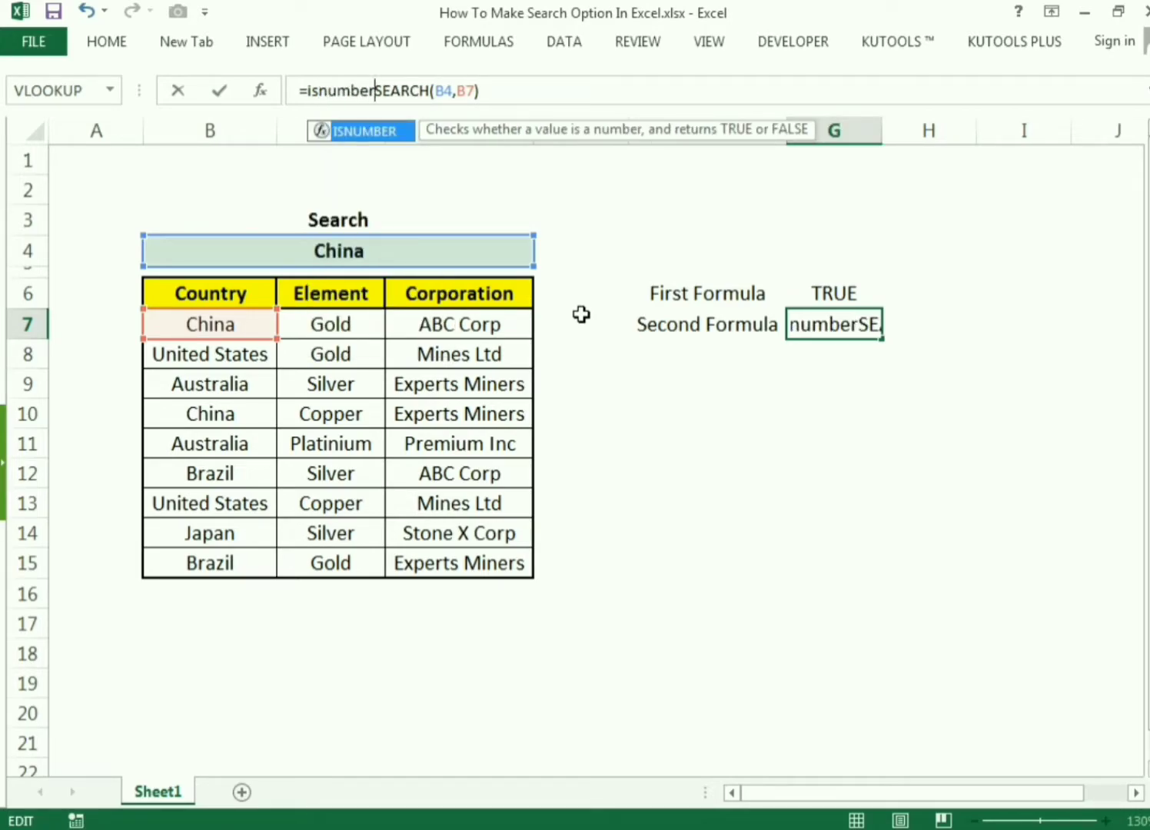
{"action": "type", "text": "("}
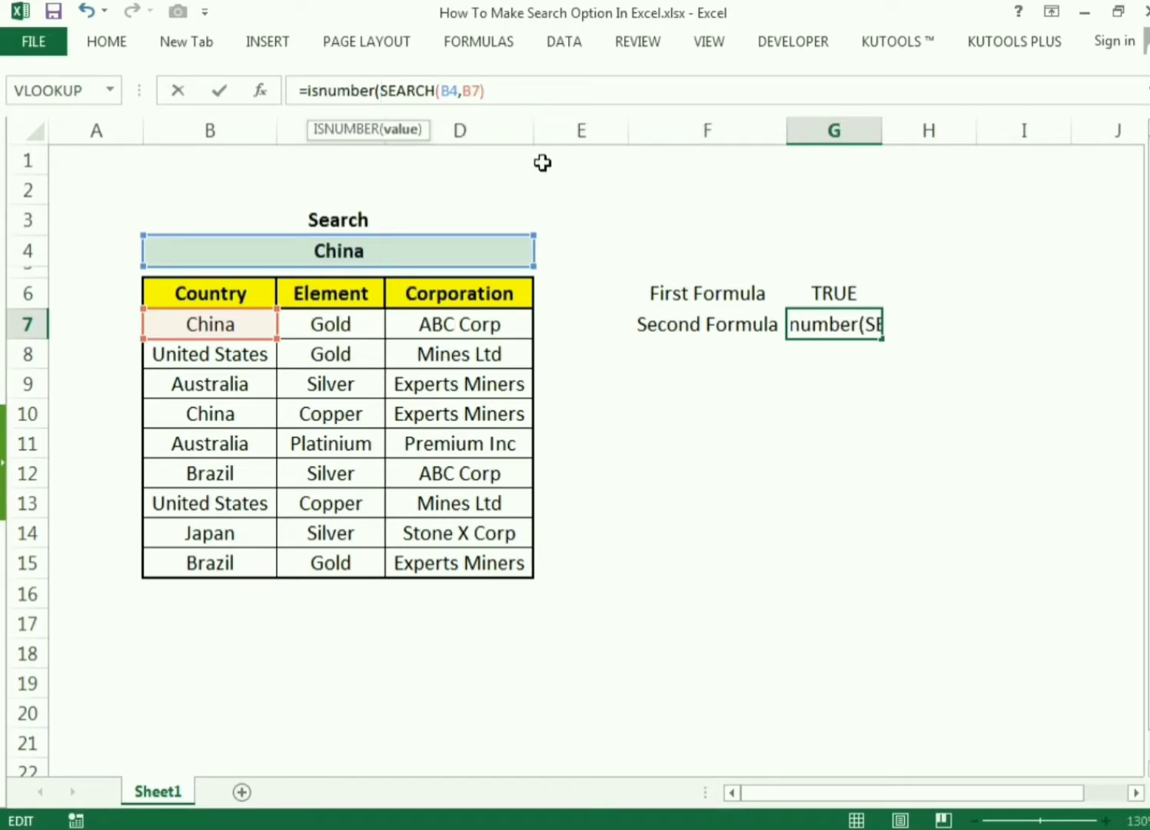
{"action": "left_click", "coordinate": [524, 91]}
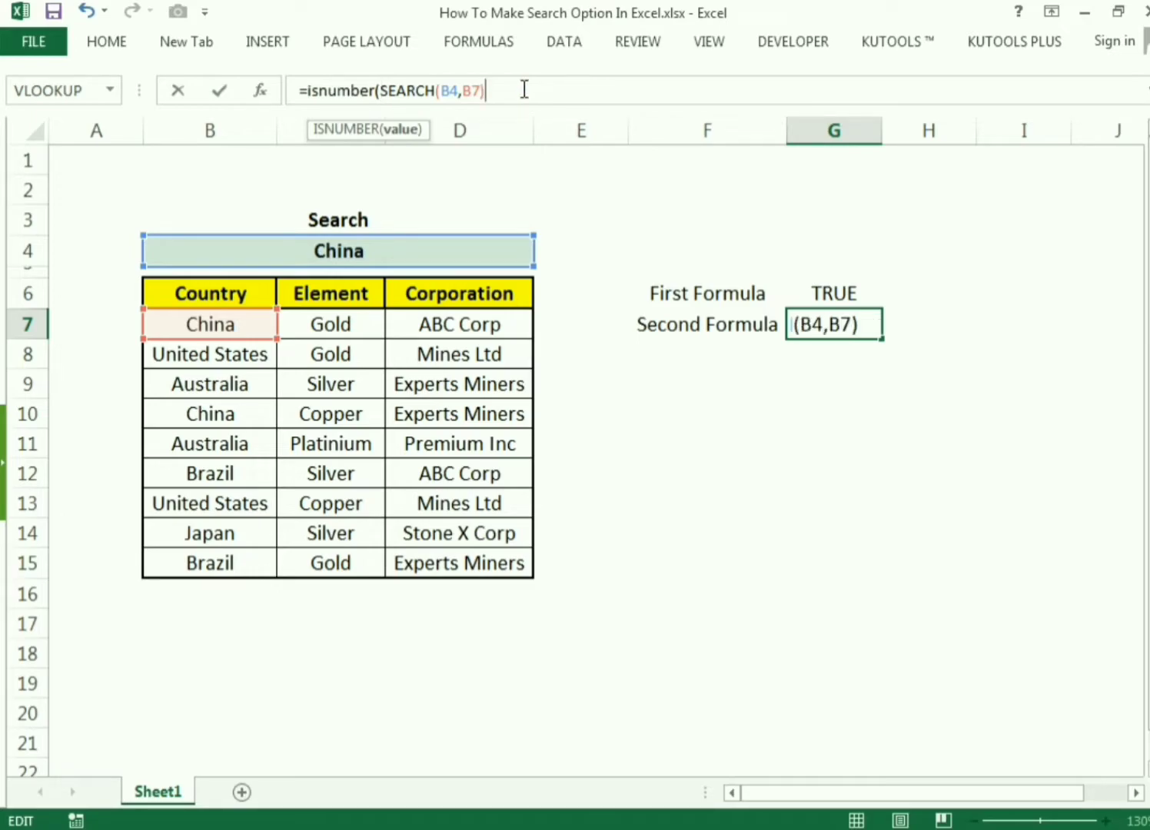
{"action": "type", "text": ")"}
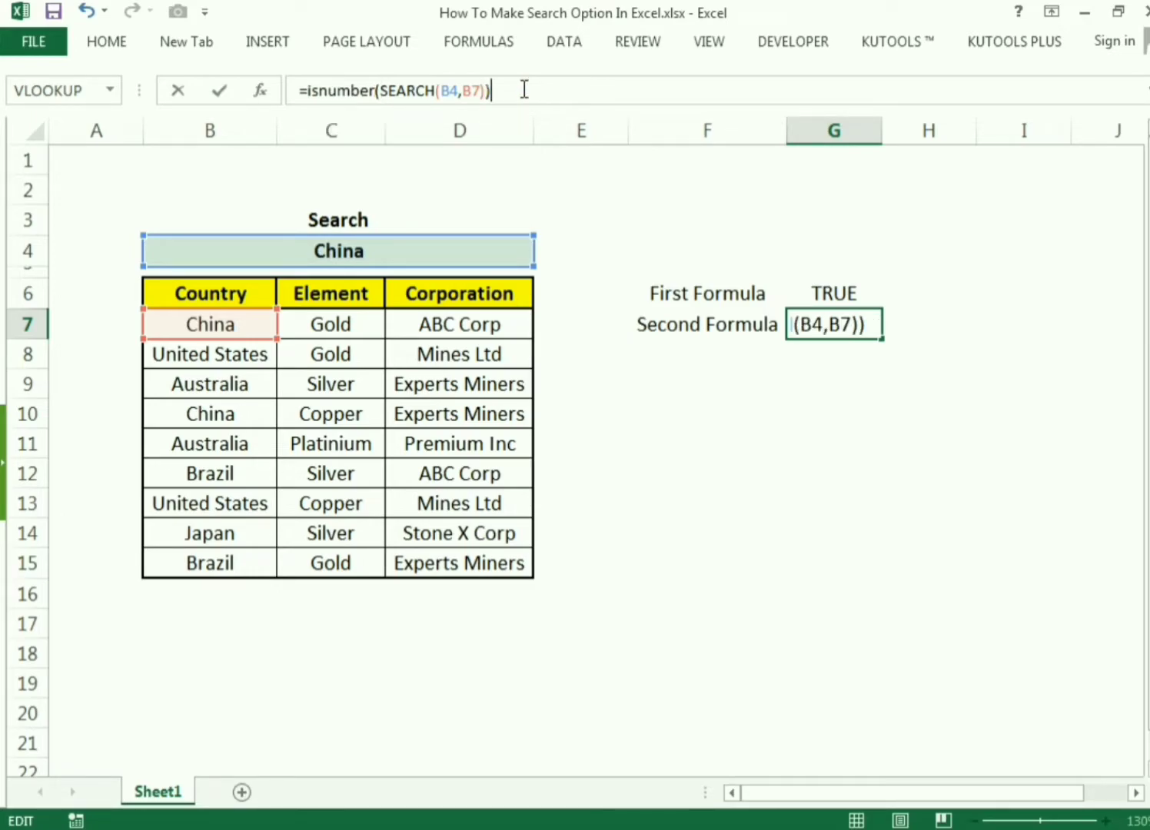
{"action": "key", "text": "Return"}
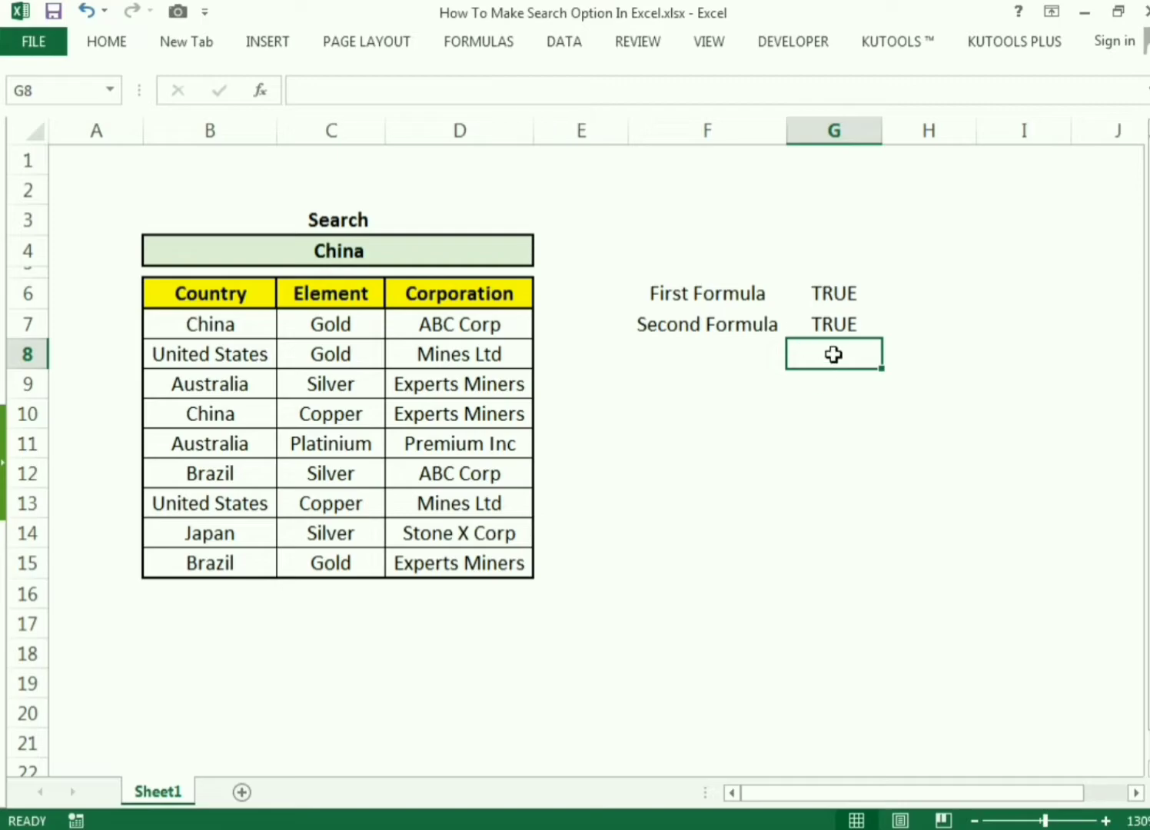
{"action": "left_click", "coordinate": [836, 326]}
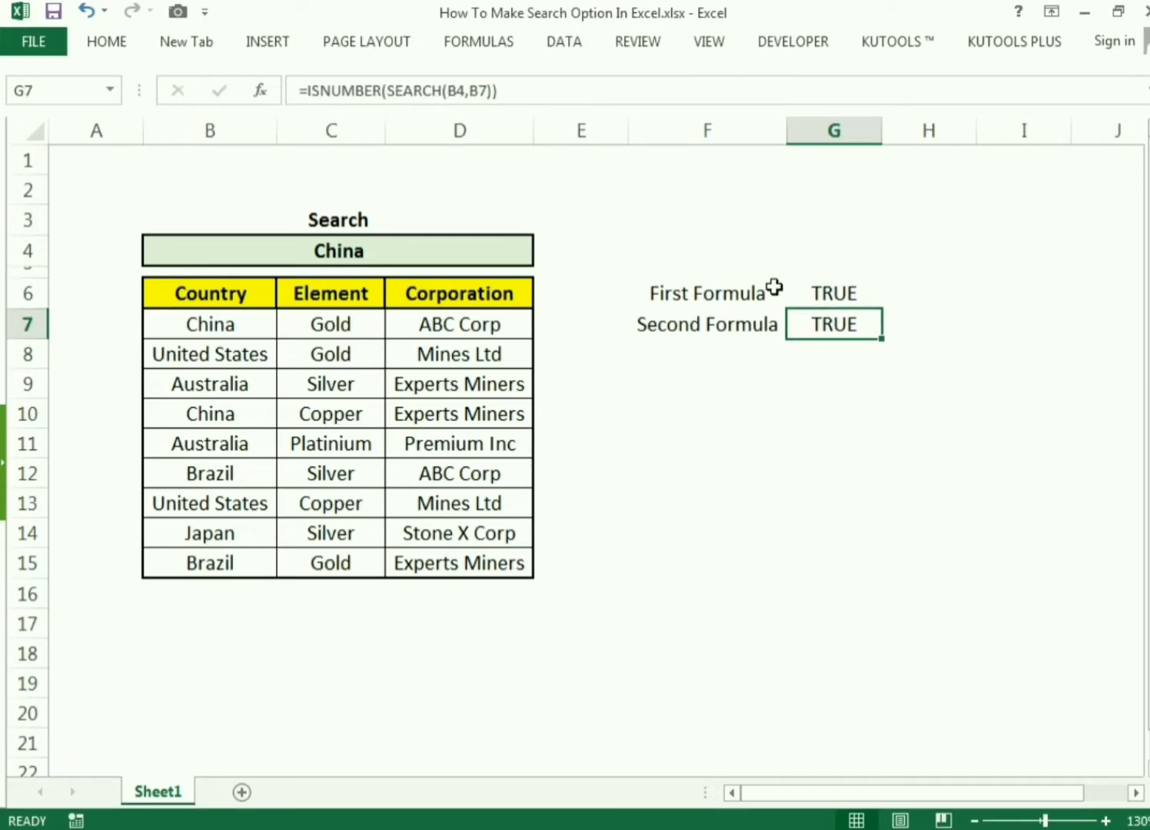
Test the ISNUMBER formula by entering z and then c in search cell B4, and review the results in G6:G7.
{"action": "left_click", "coordinate": [383, 250]}
{"action": "type", "text": "z"}
{"action": "key", "text": "Return"}
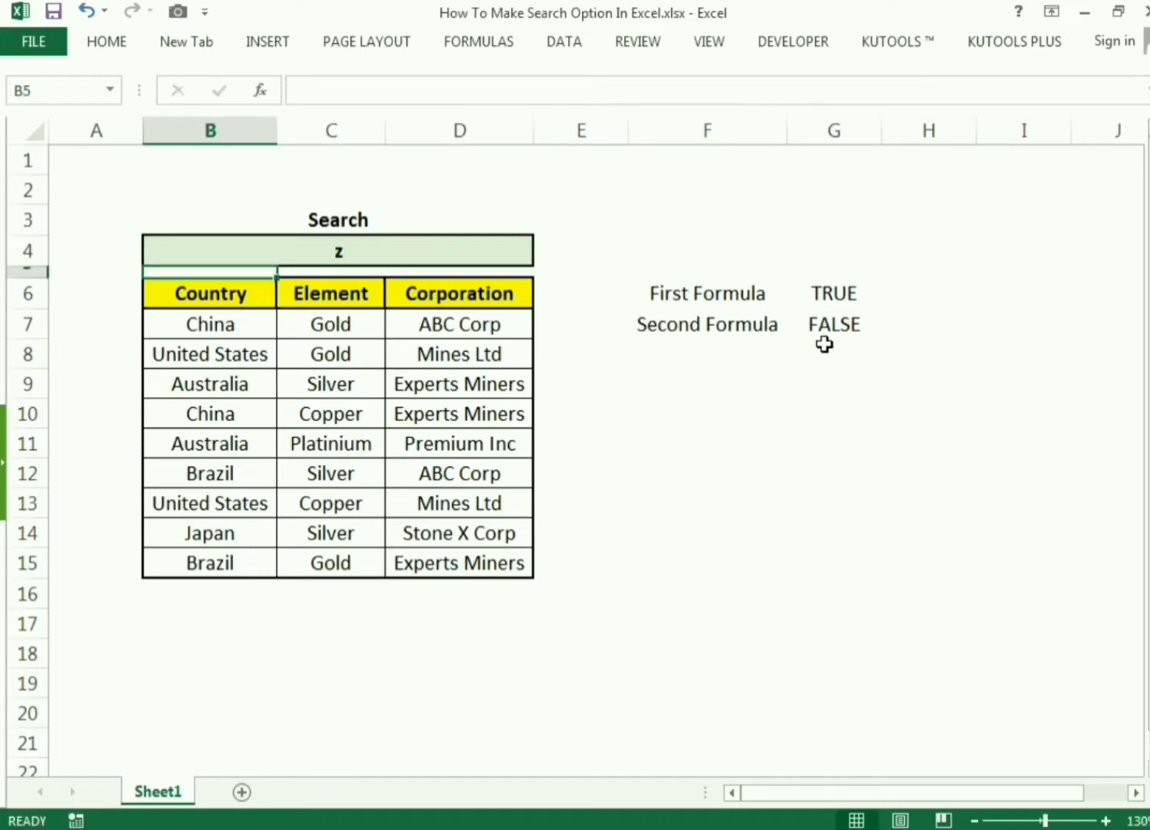
{"action": "left_click", "coordinate": [395, 249]}
{"action": "type", "text": "c"}
{"action": "key", "text": "Return"}
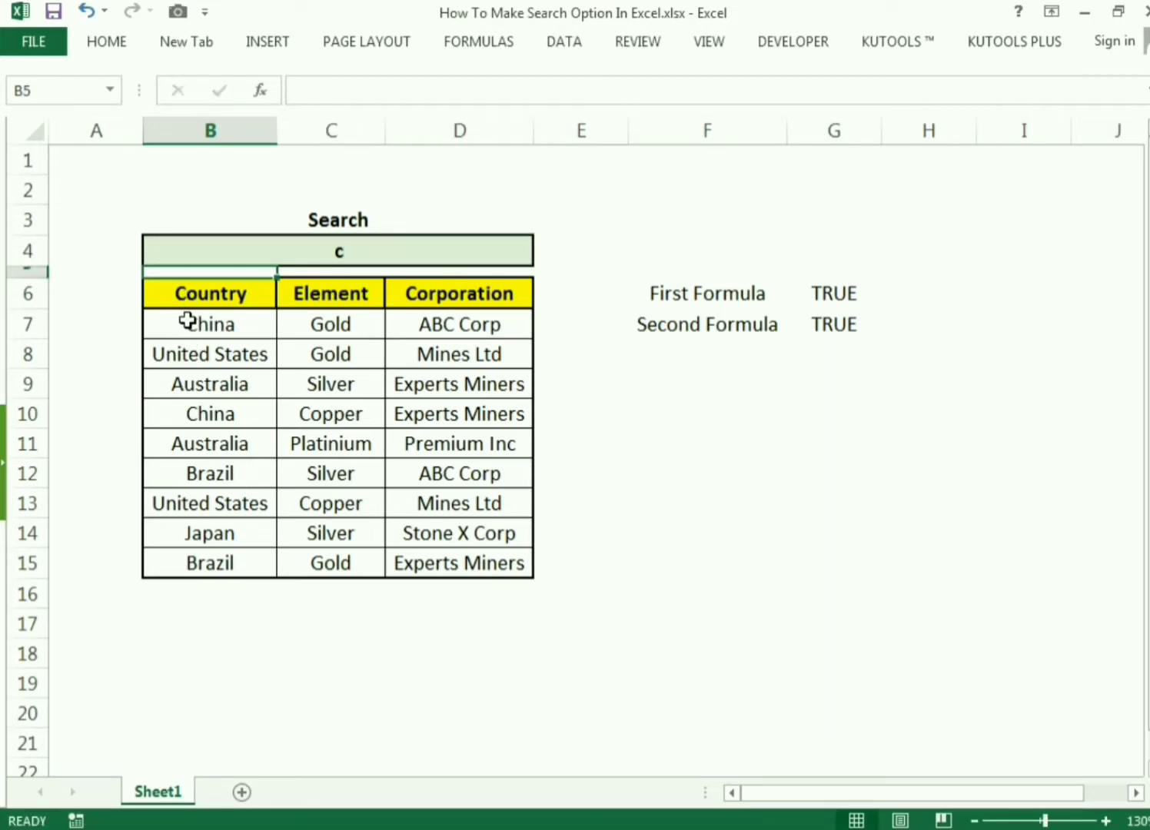
{"action": "left_click", "coordinate": [764, 397]}
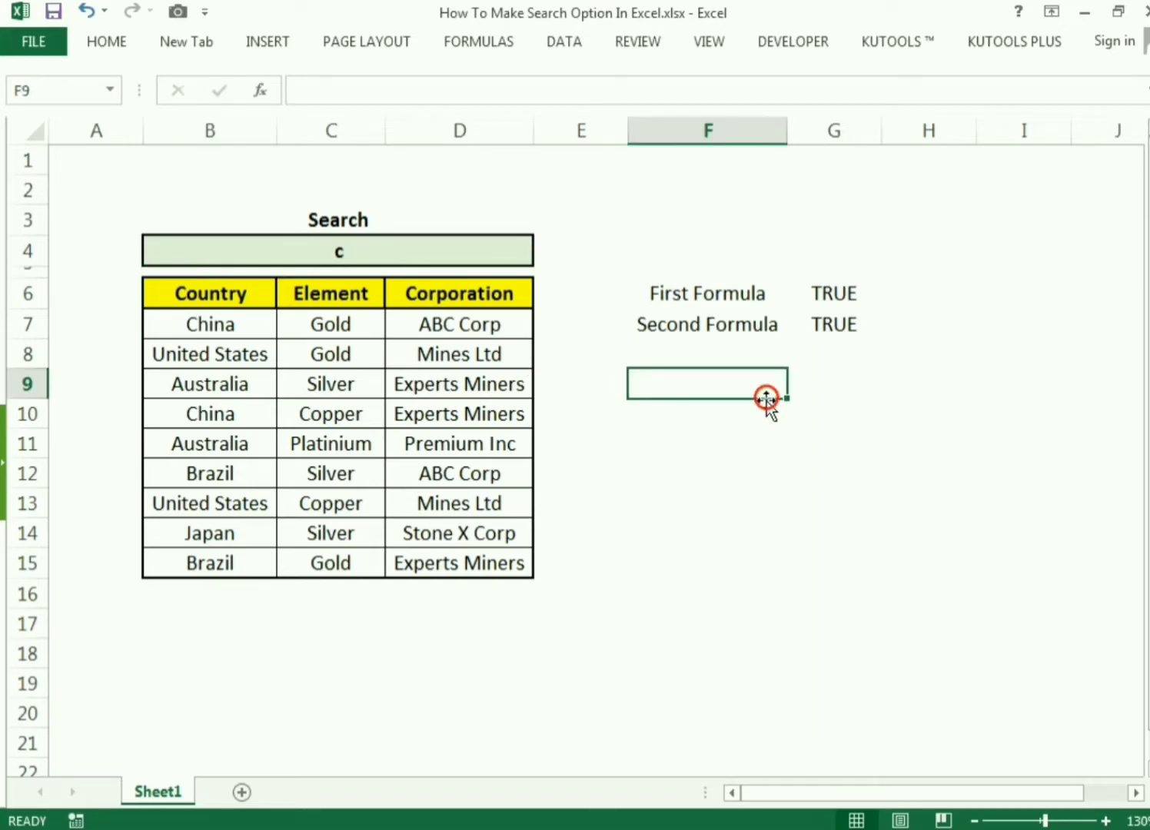
{"action": "left_click_drag", "start_coordinate": [812, 295], "coordinate": [814, 318]}
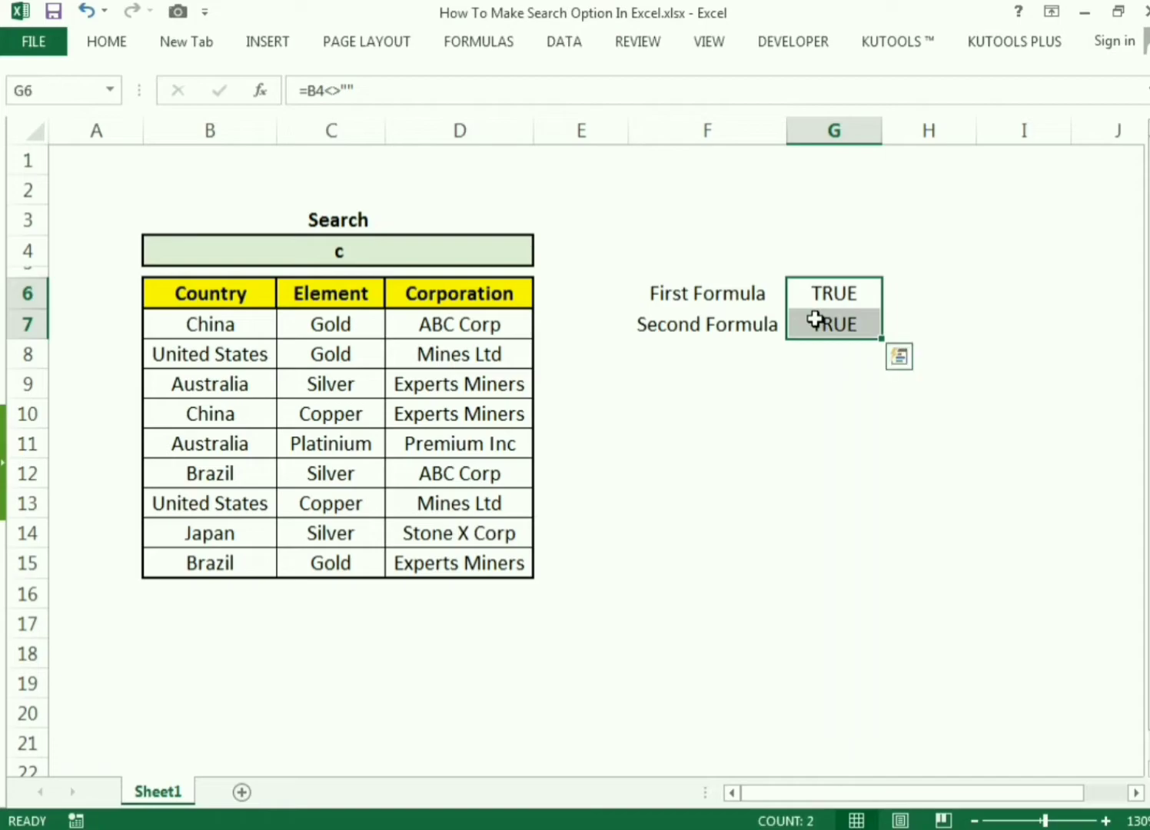
{"action": "left_click", "coordinate": [813, 355]}
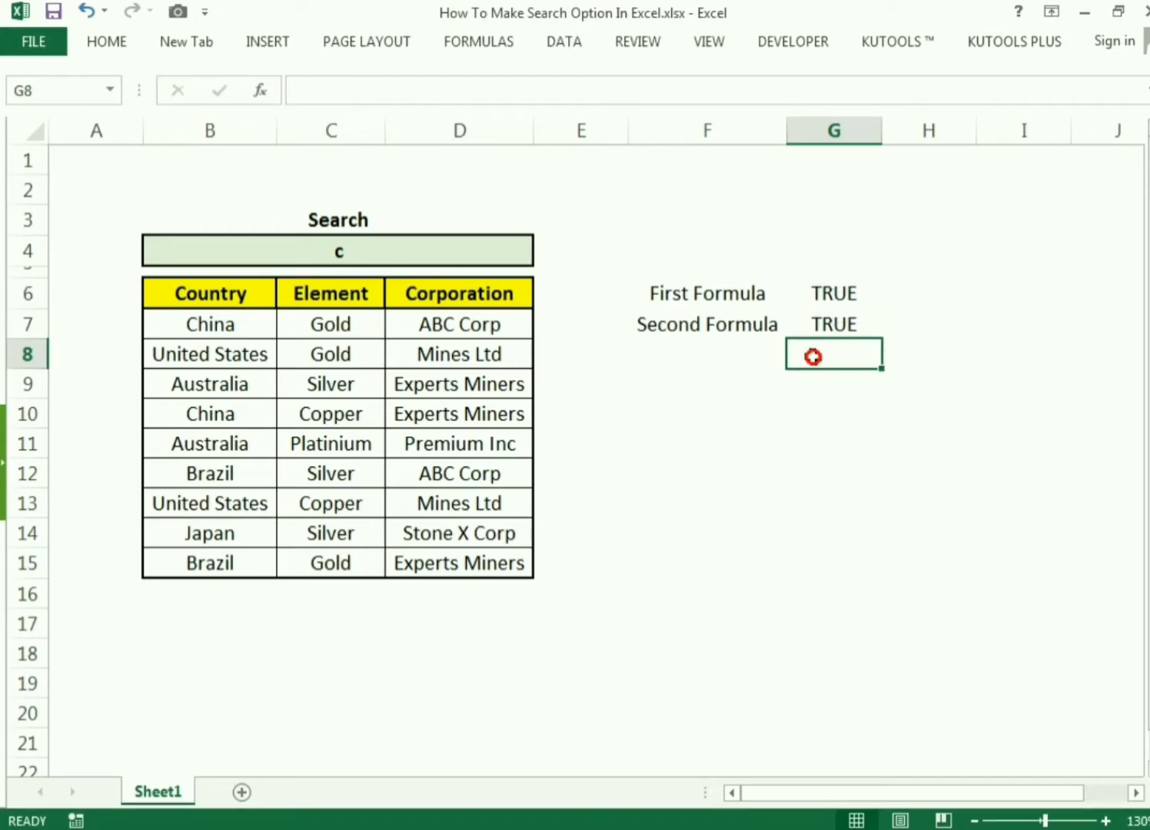
Copy the condition B4<>"" from the first formula in G6, without its equals sign, leaving the cell unedited.
{"action": "left_click", "coordinate": [812, 295]}
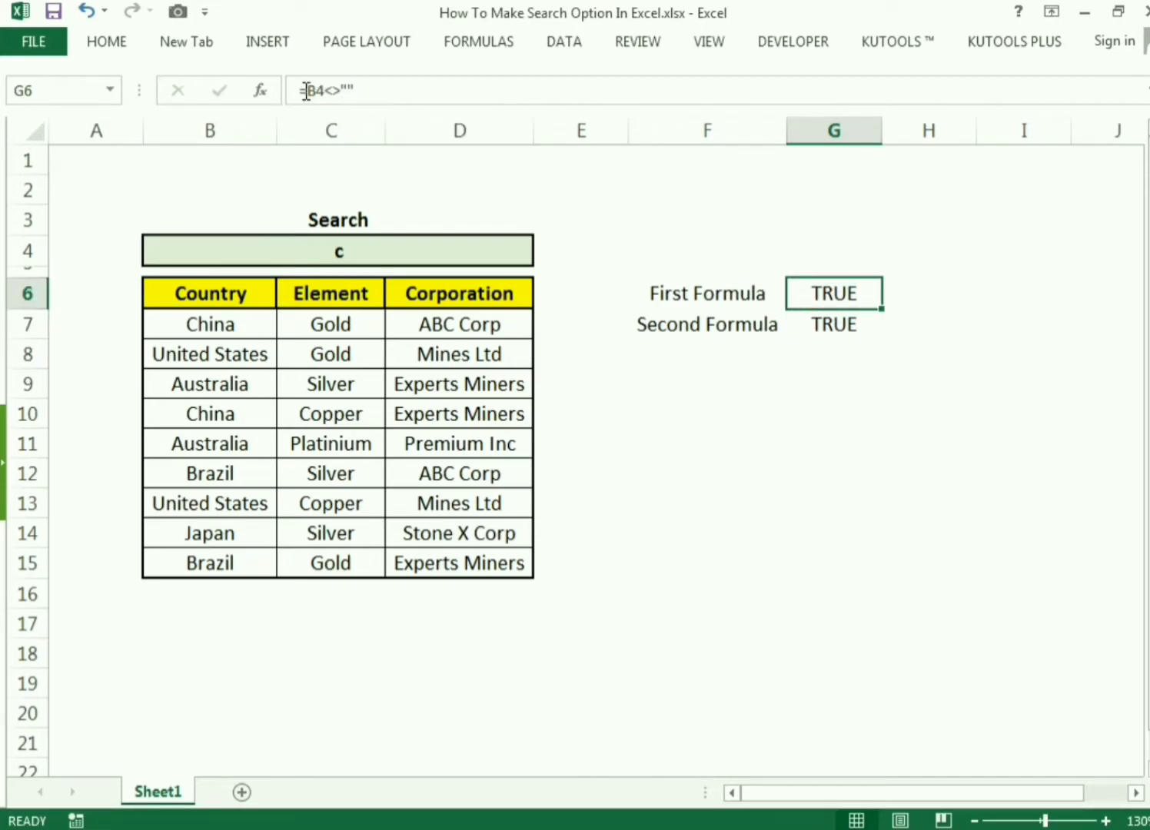
{"action": "left_click_drag", "start_coordinate": [307, 91], "coordinate": [350, 92]}
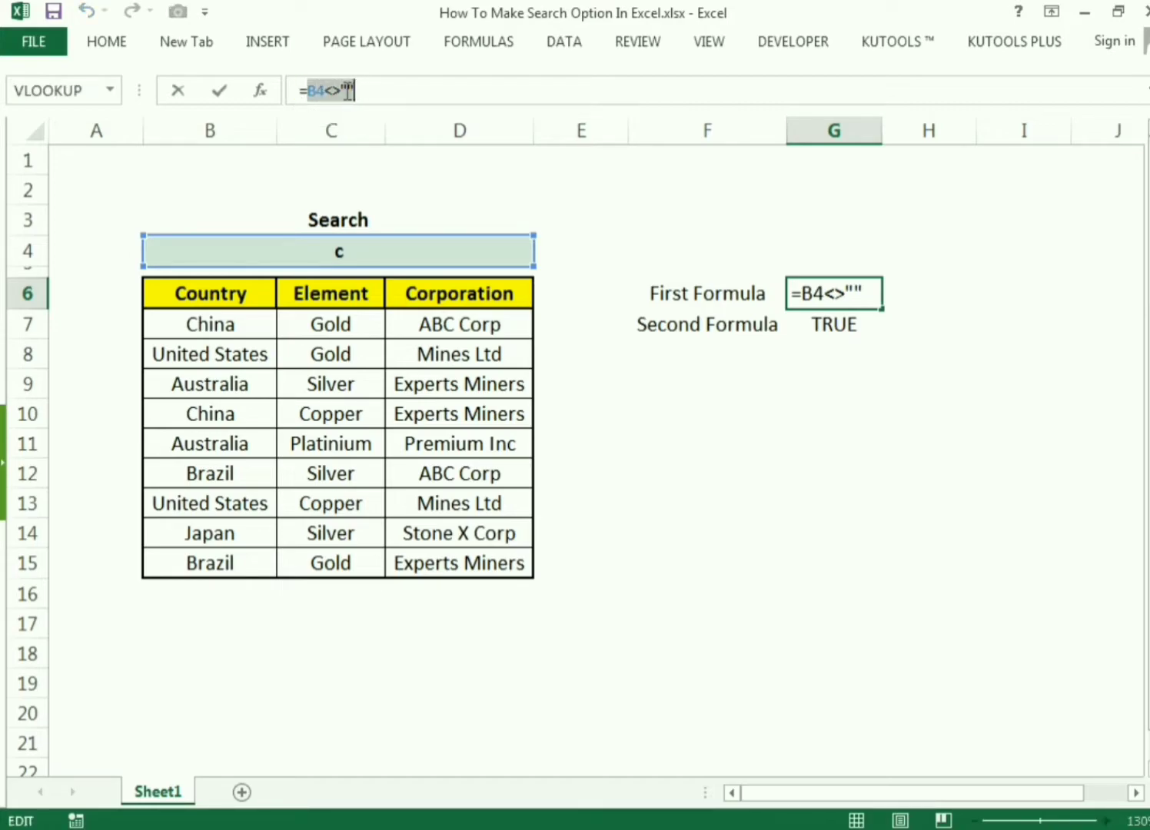
{"action": "right_click", "coordinate": [351, 92]}
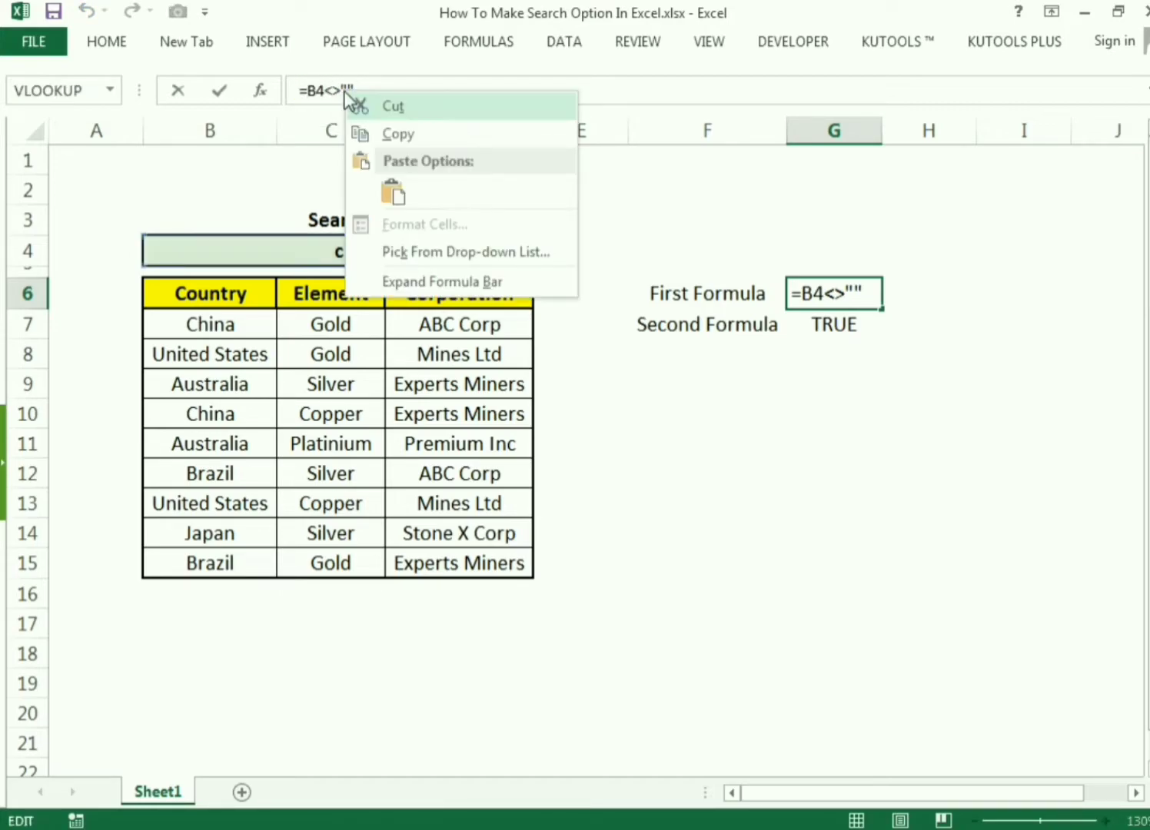
{"action": "left_click", "coordinate": [393, 137]}
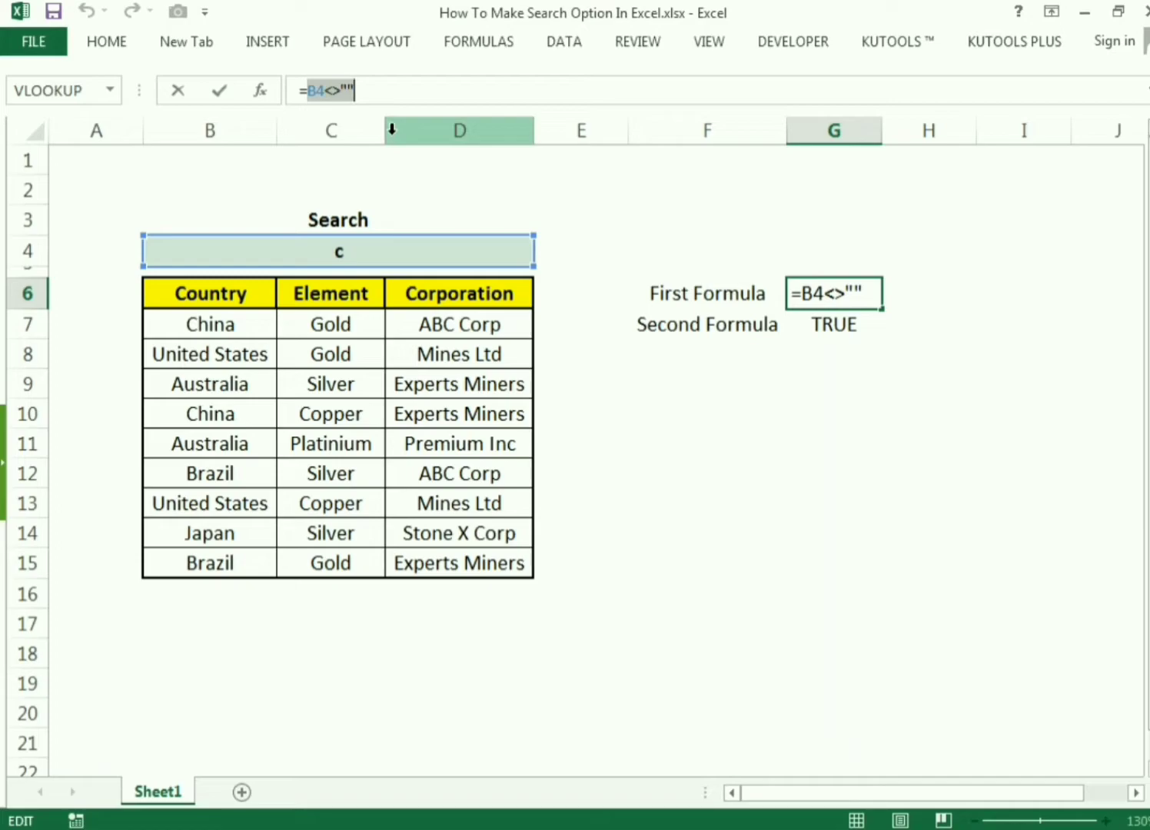
{"action": "key", "text": "Escape"}
Combine both conditions in G7 by extending its formula to =AND(B4<>"",ISNUMBER(SEARCH(B4,B7))).
{"action": "left_click", "coordinate": [840, 324]}
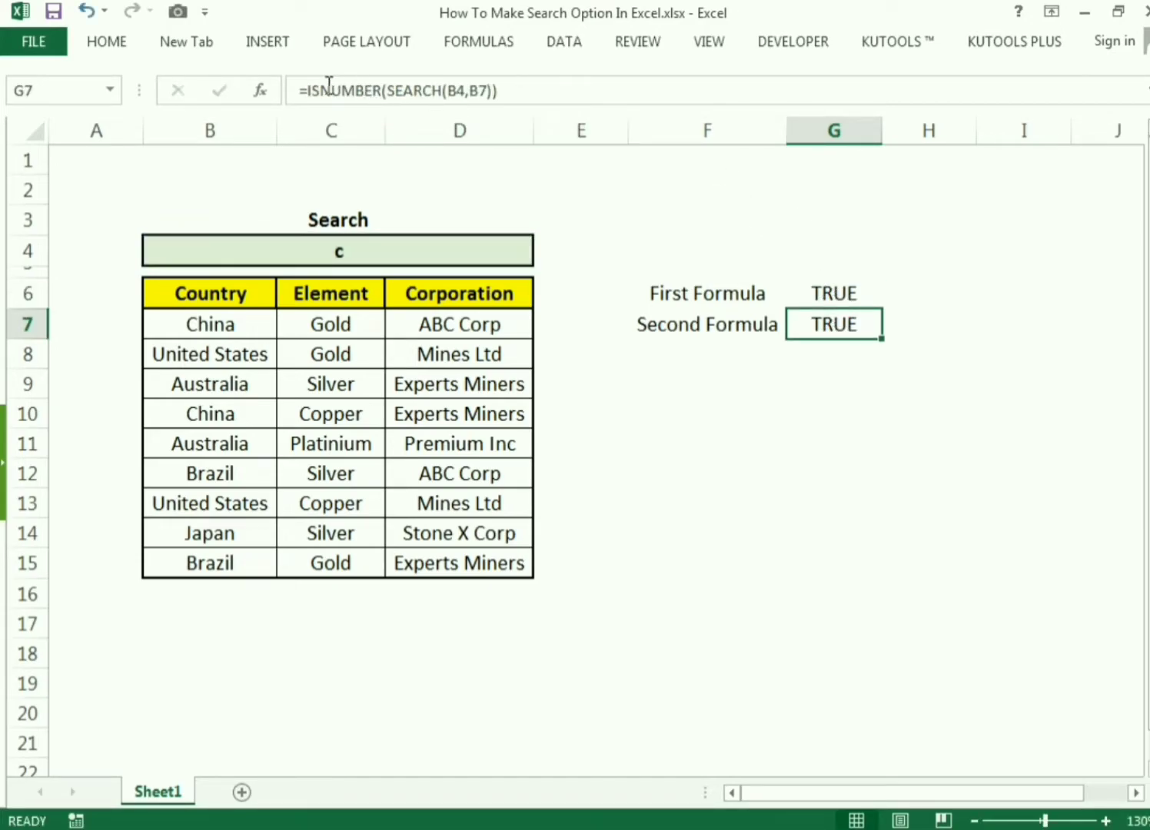
{"action": "left_click", "coordinate": [311, 91]}
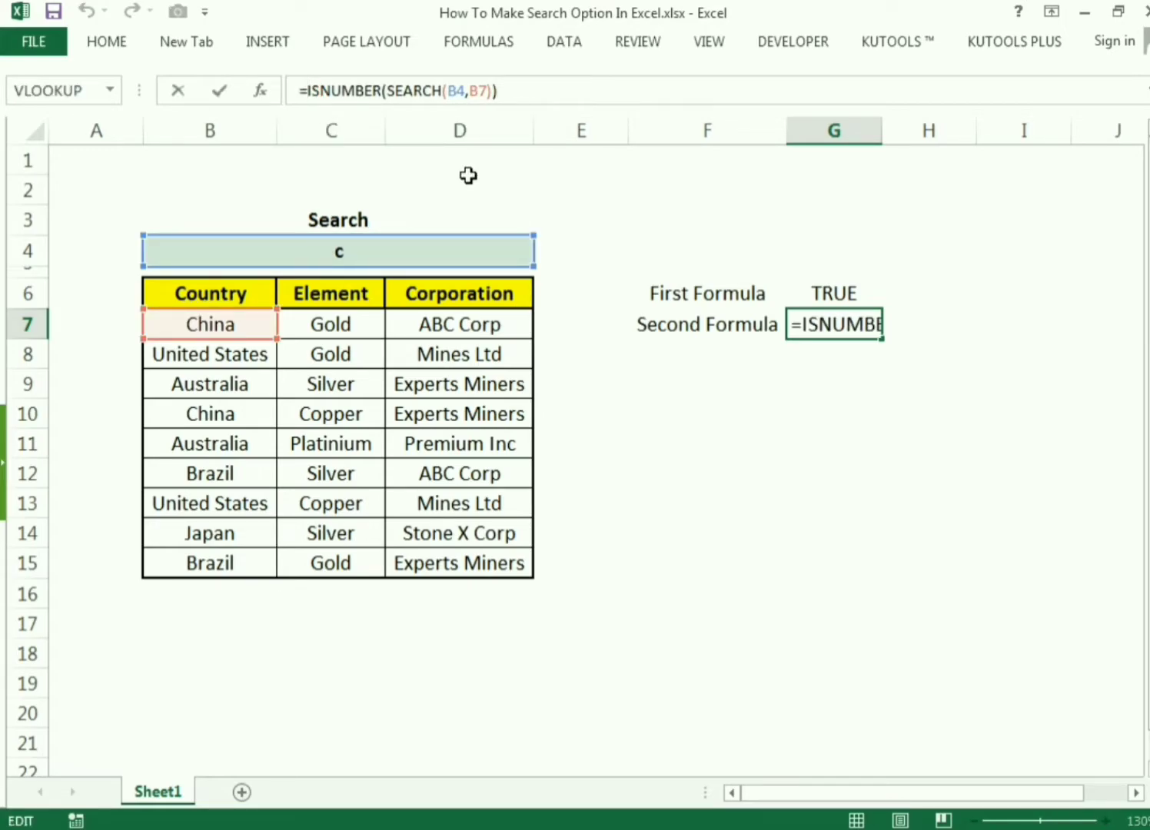
{"action": "type", "text": "AND"}
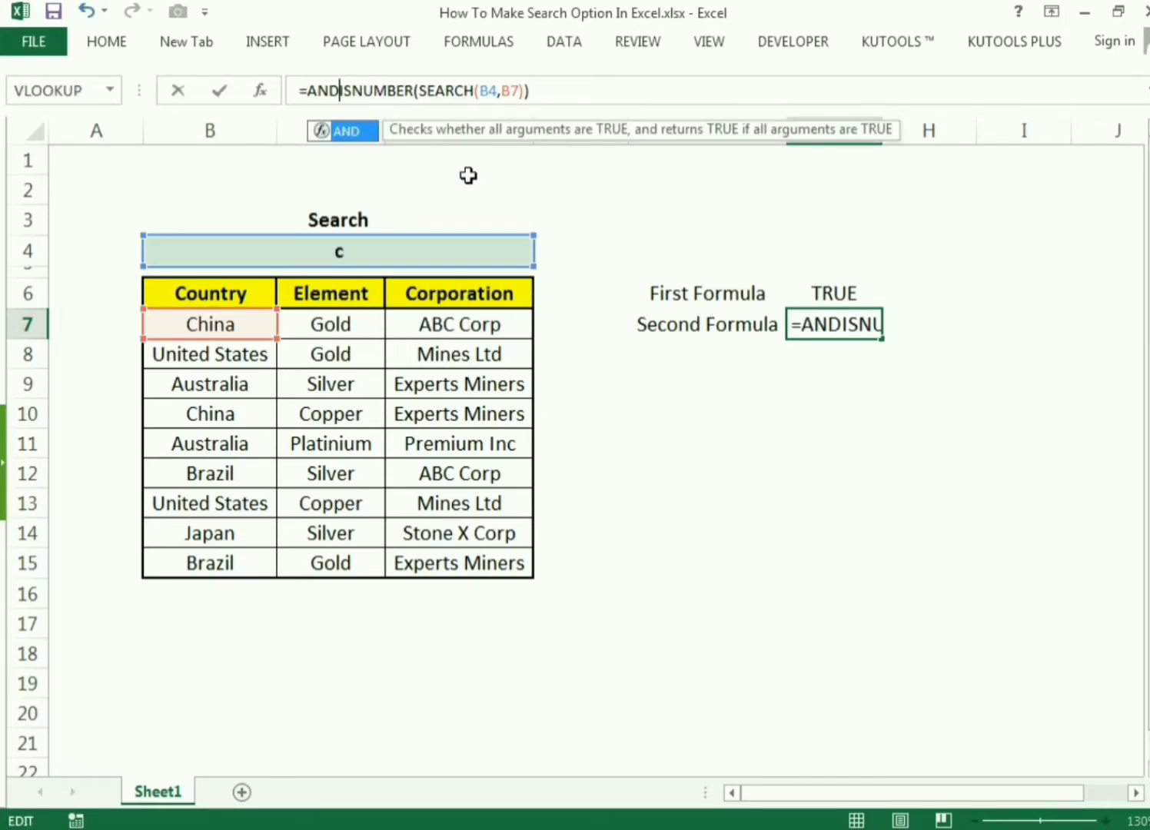
{"action": "type", "text": "("}
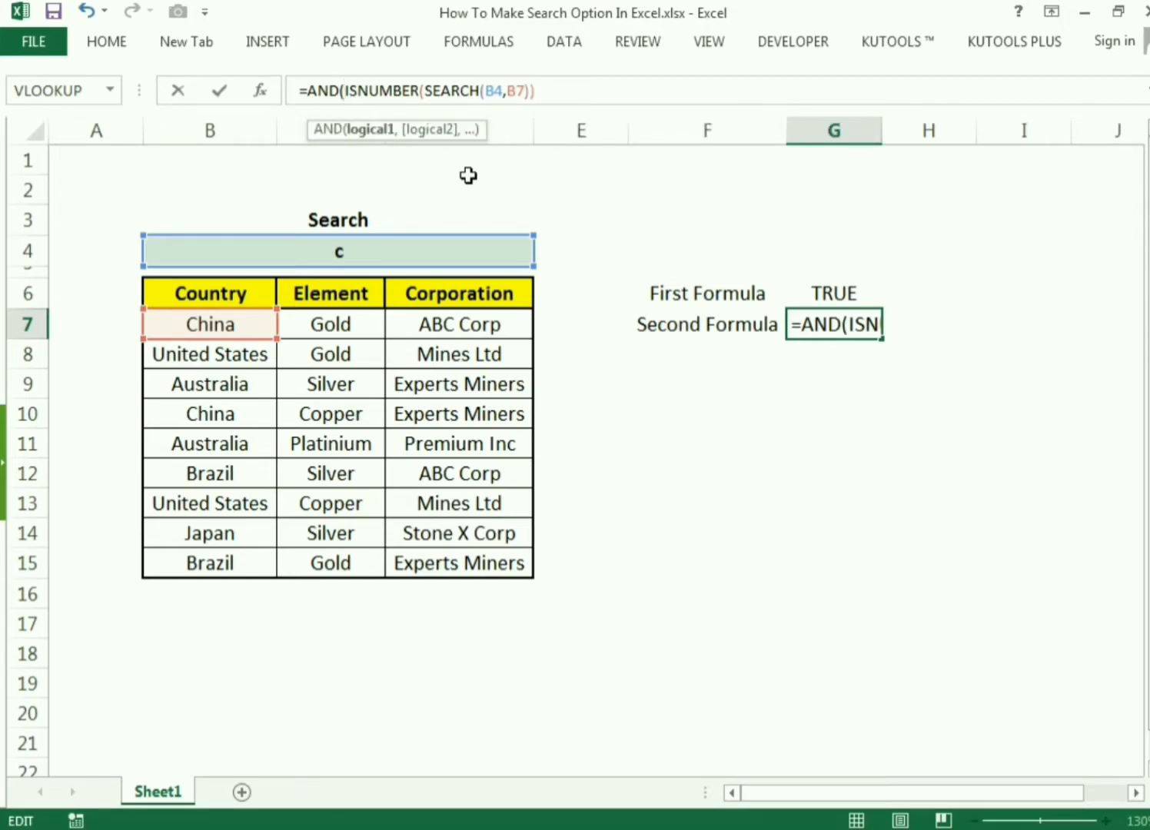
{"action": "right_click", "coordinate": [347, 92]}
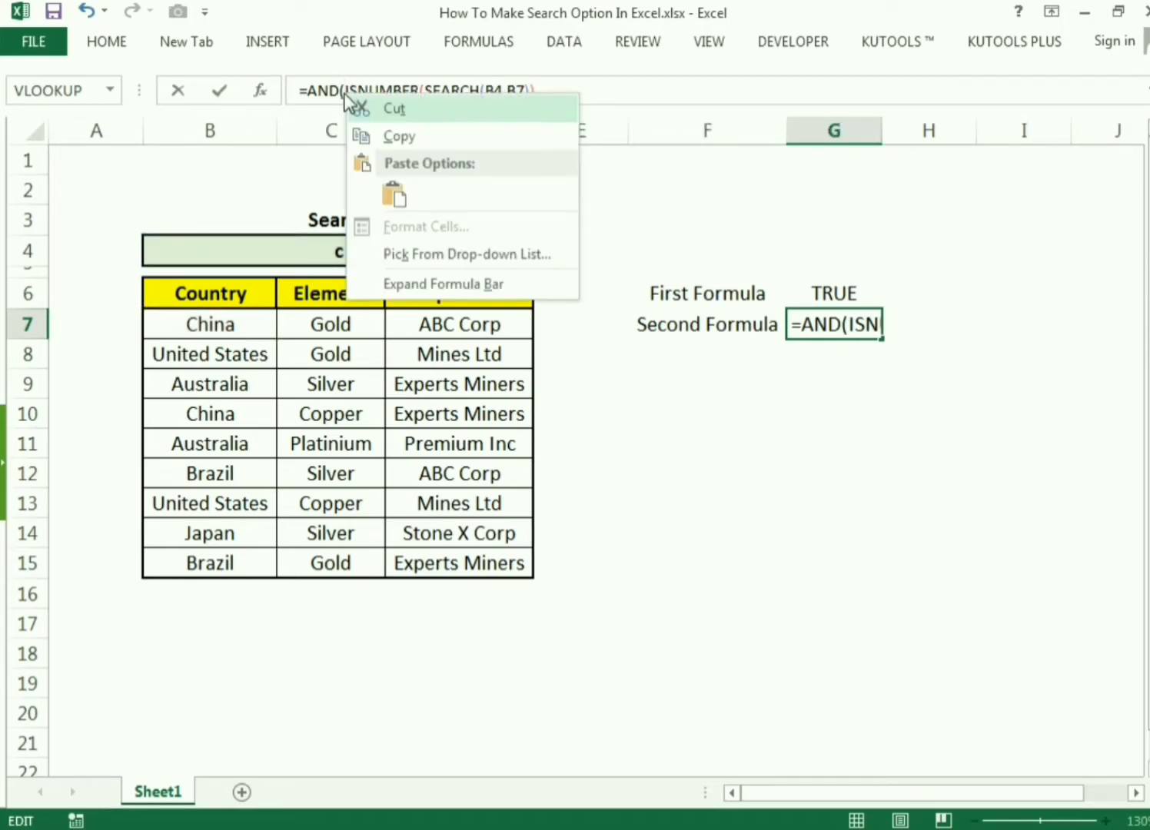
{"action": "left_click", "coordinate": [398, 202]}
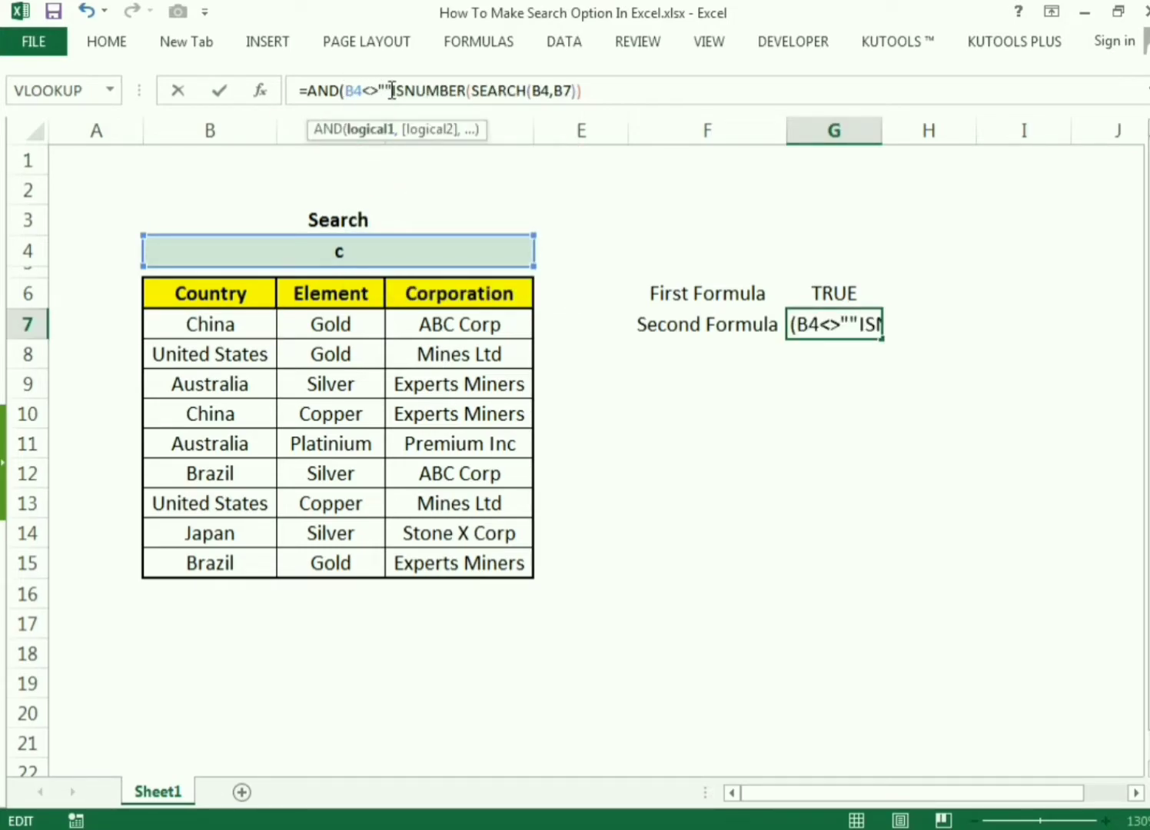
{"action": "type", "text": ","}
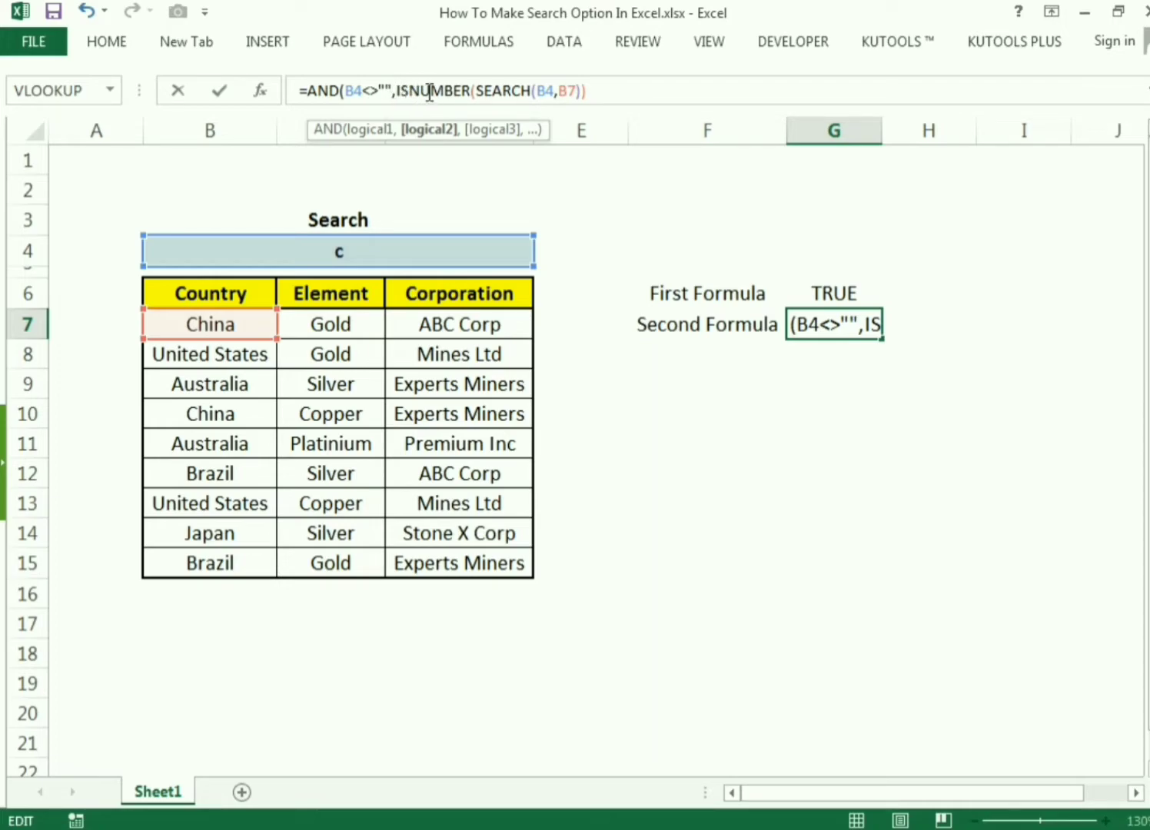
{"action": "left_click", "coordinate": [605, 94]}
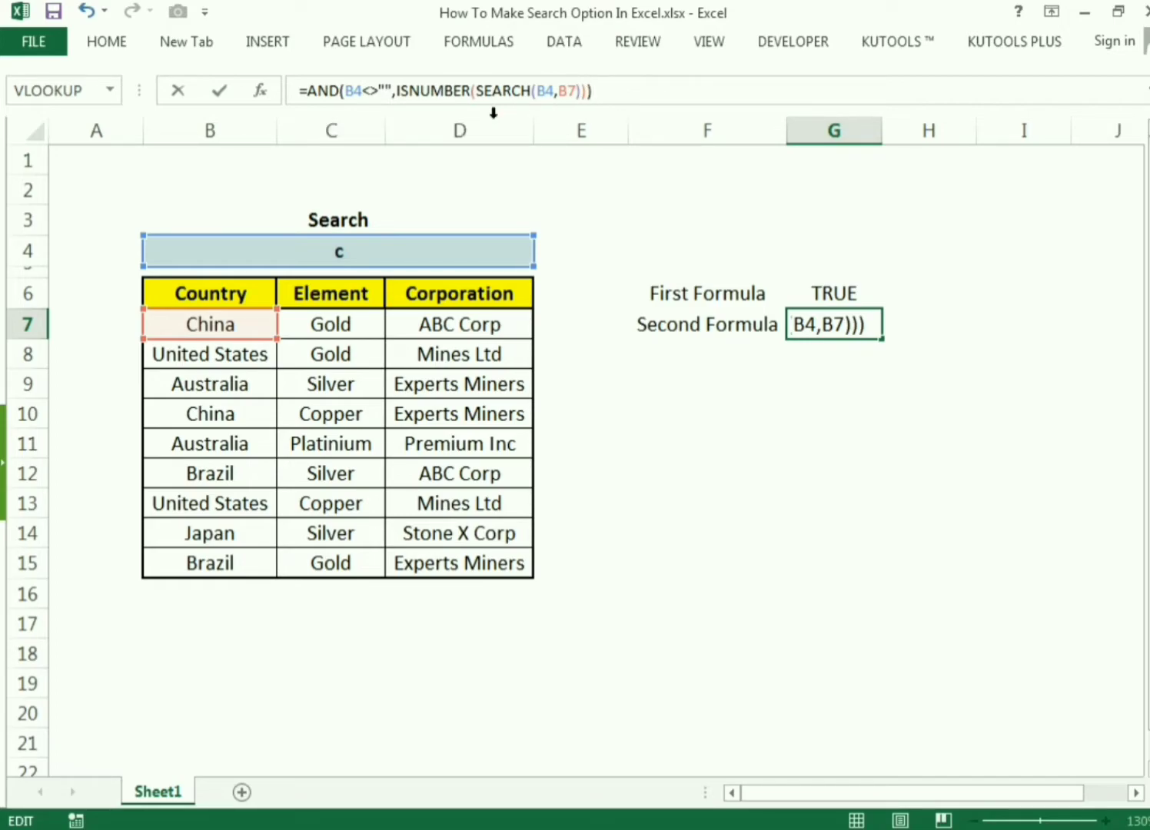
Make both B4 references in the G7 formula absolute as $B$4, keeping B7 relative.
{"action": "left_click_drag", "start_coordinate": [346, 92], "coordinate": [363, 91]}
{"action": "key", "text": "F4"}
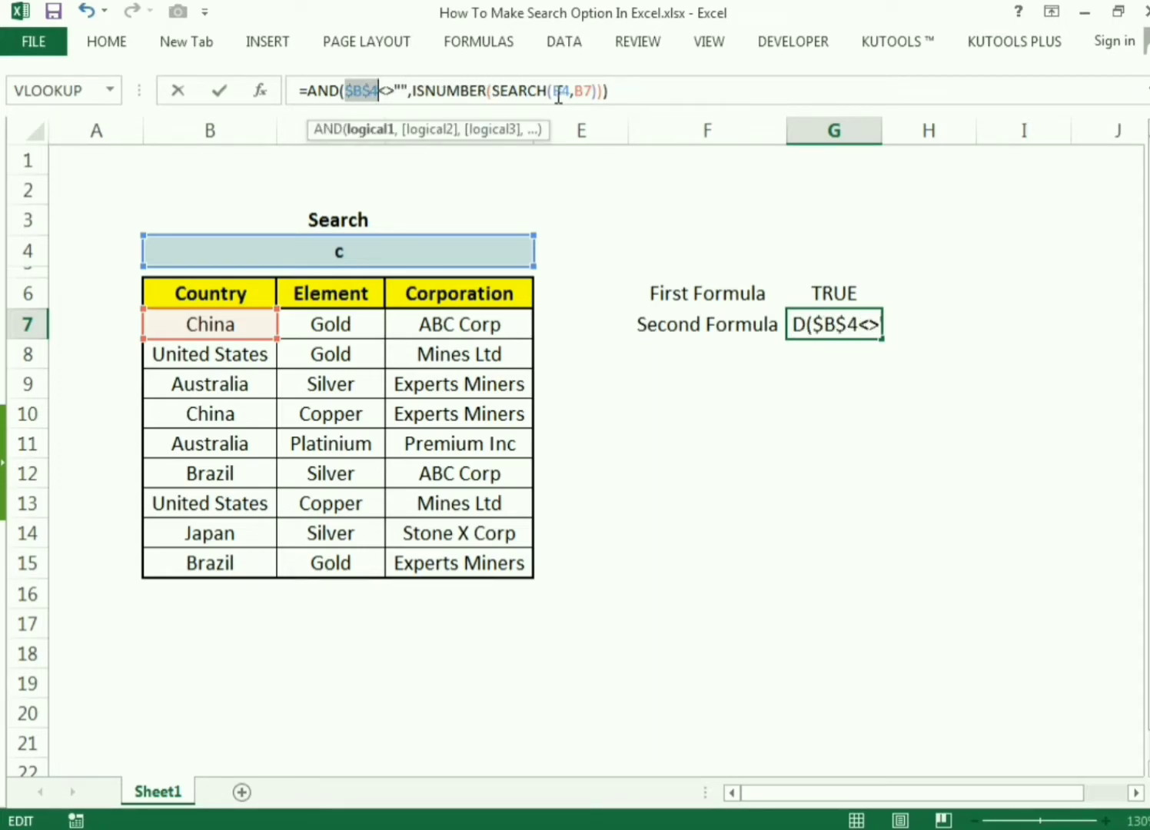
{"action": "left_click_drag", "start_coordinate": [550, 90], "coordinate": [567, 90]}
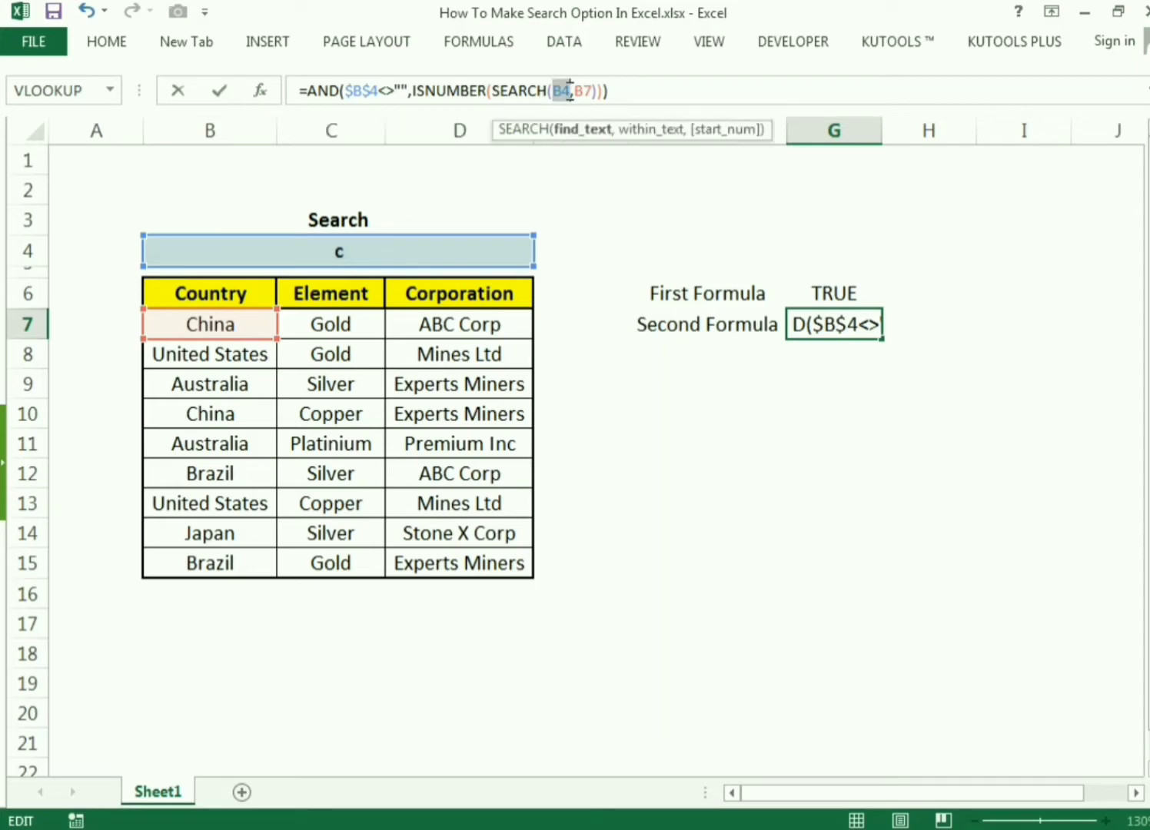
{"action": "key", "text": "F4"}
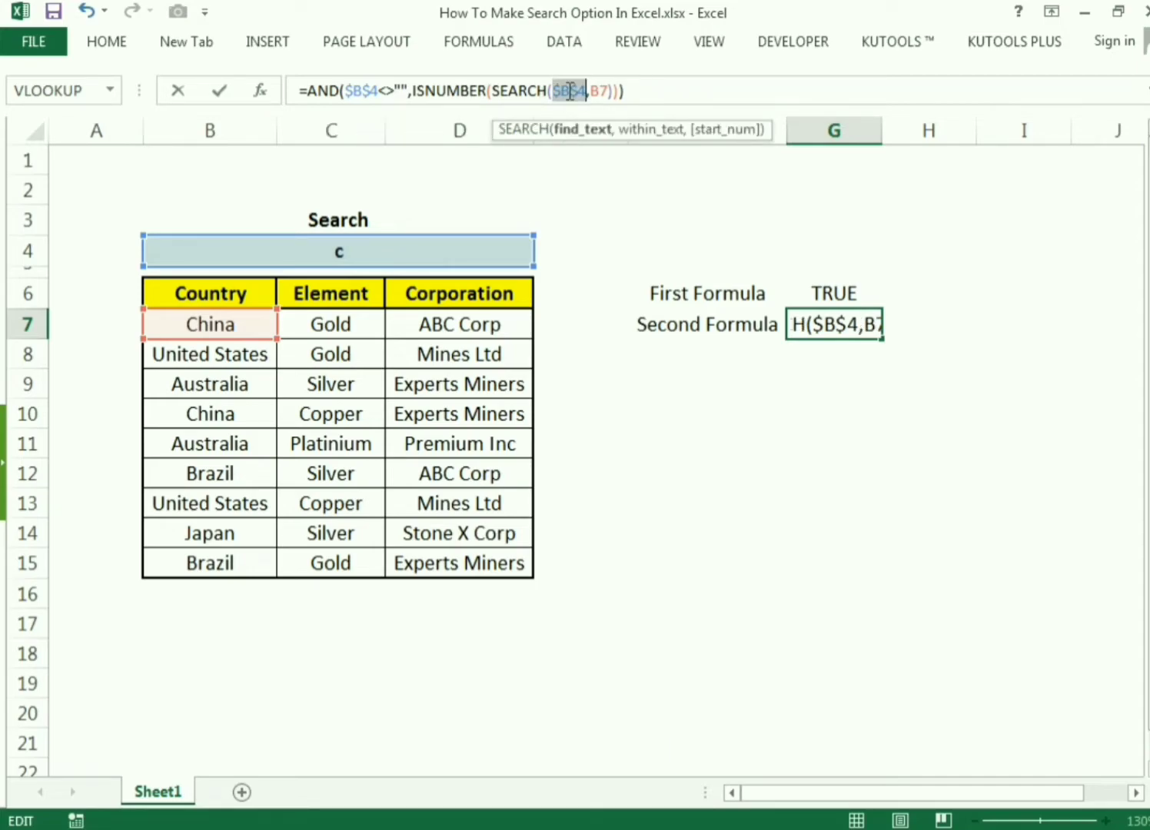
{"action": "left_click", "coordinate": [634, 90]}
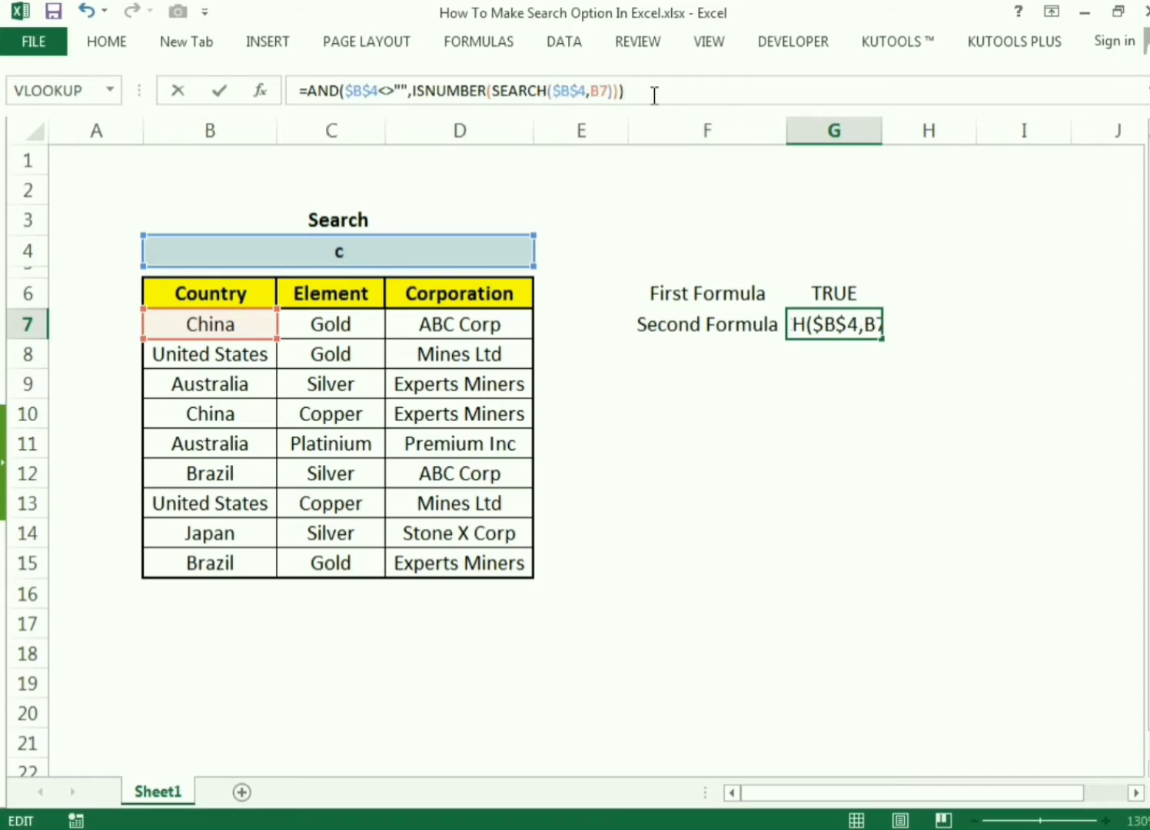
Commit the G7 formula, then copy its full text =AND($B$4<>"",ISNUMBER(SEARCH($B$4,B7))) without changing the cell.
{"action": "key", "text": "Return"}
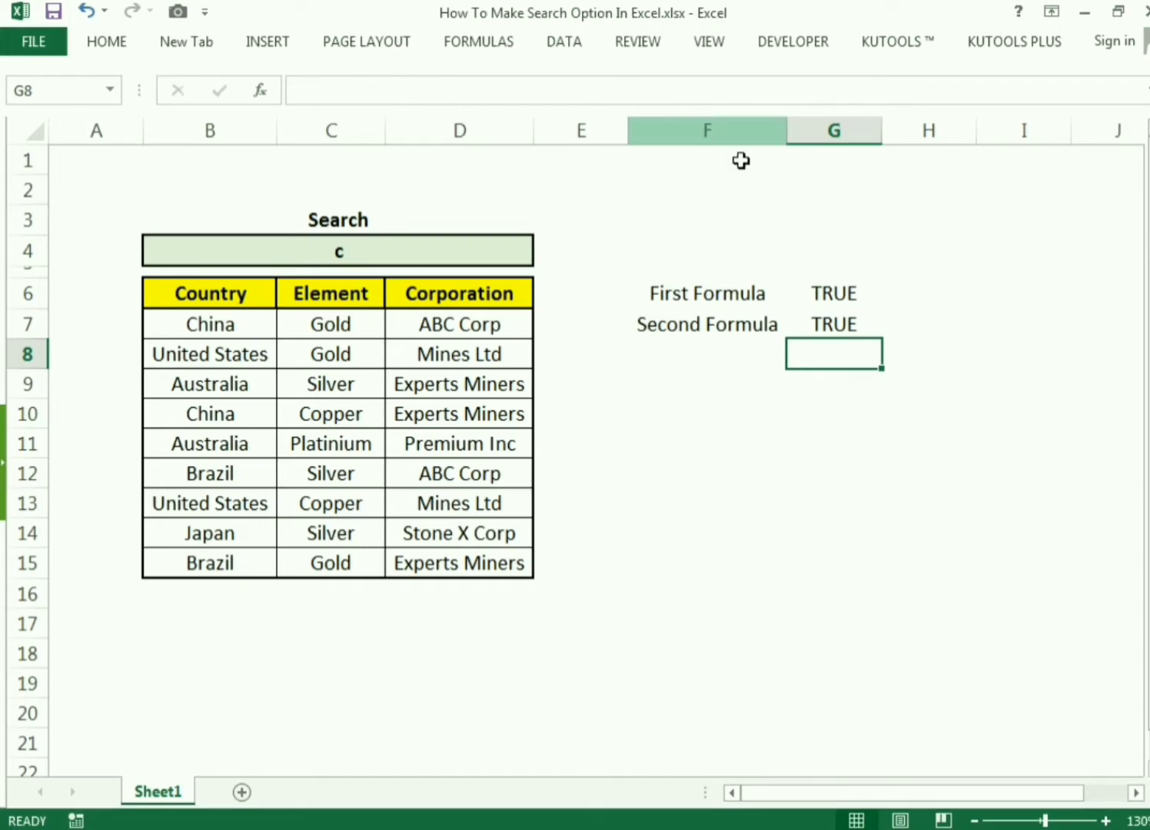
{"action": "left_click", "coordinate": [828, 327]}
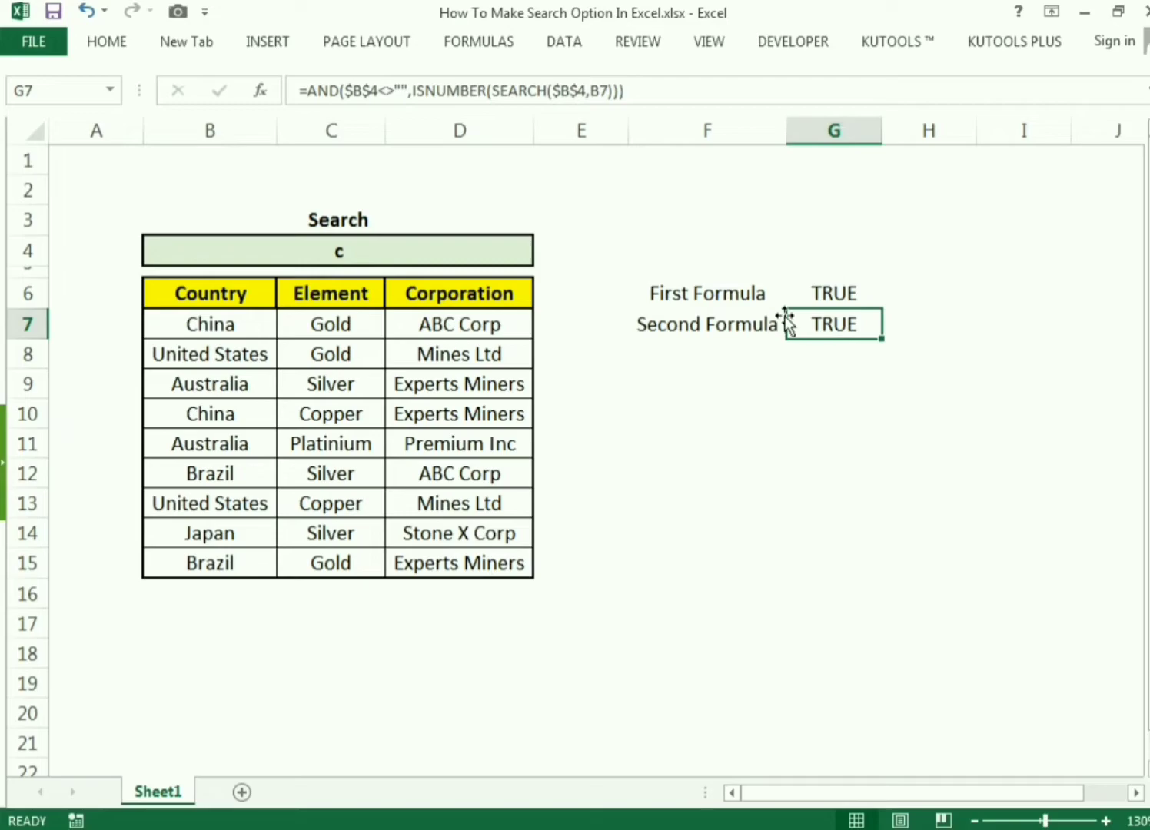
{"action": "left_click_drag", "start_coordinate": [673, 95], "coordinate": [299, 79]}
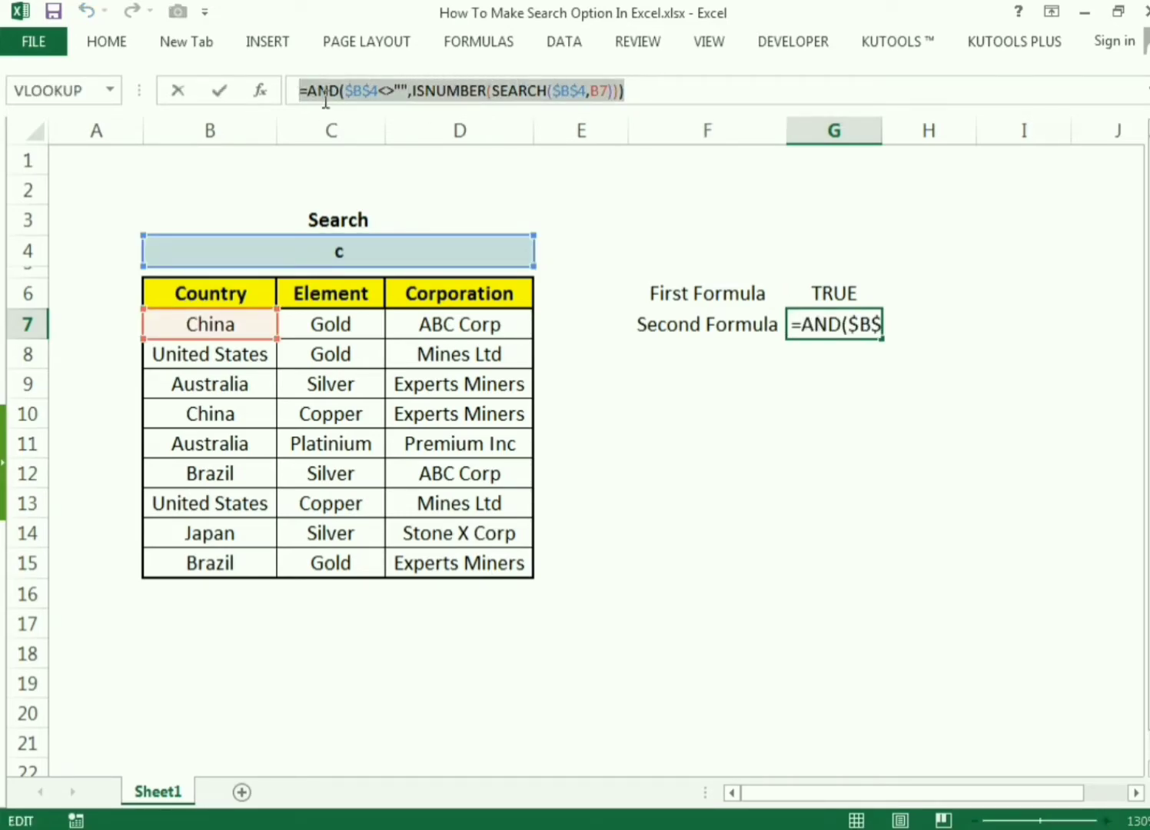
{"action": "right_click", "coordinate": [326, 100]}
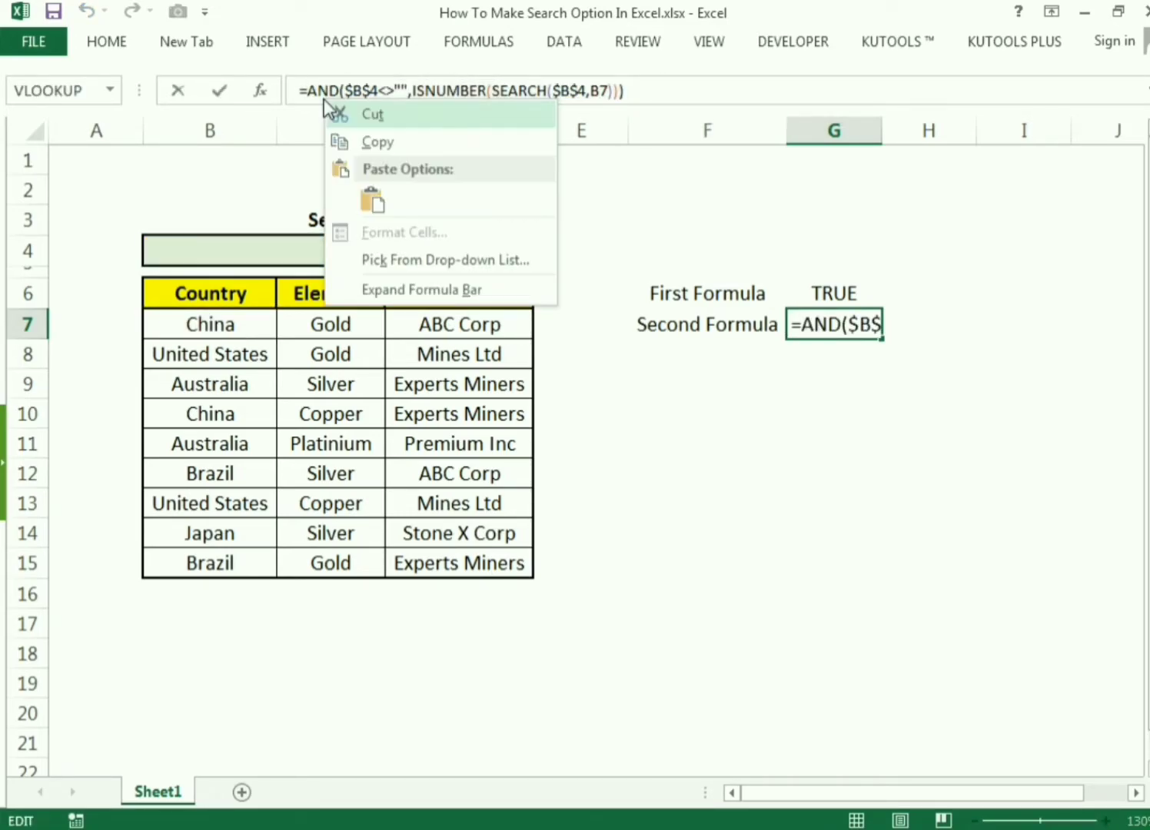
{"action": "left_click", "coordinate": [385, 150]}
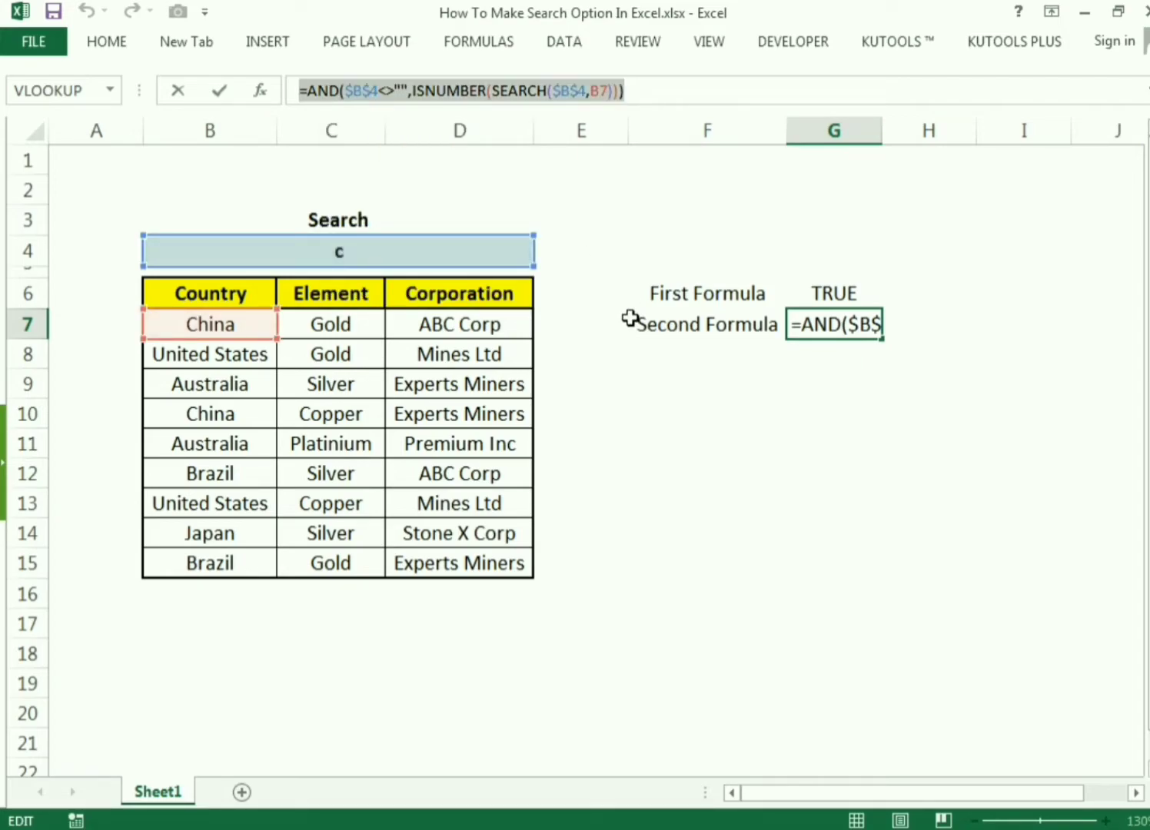
{"action": "key", "text": "Escape"}
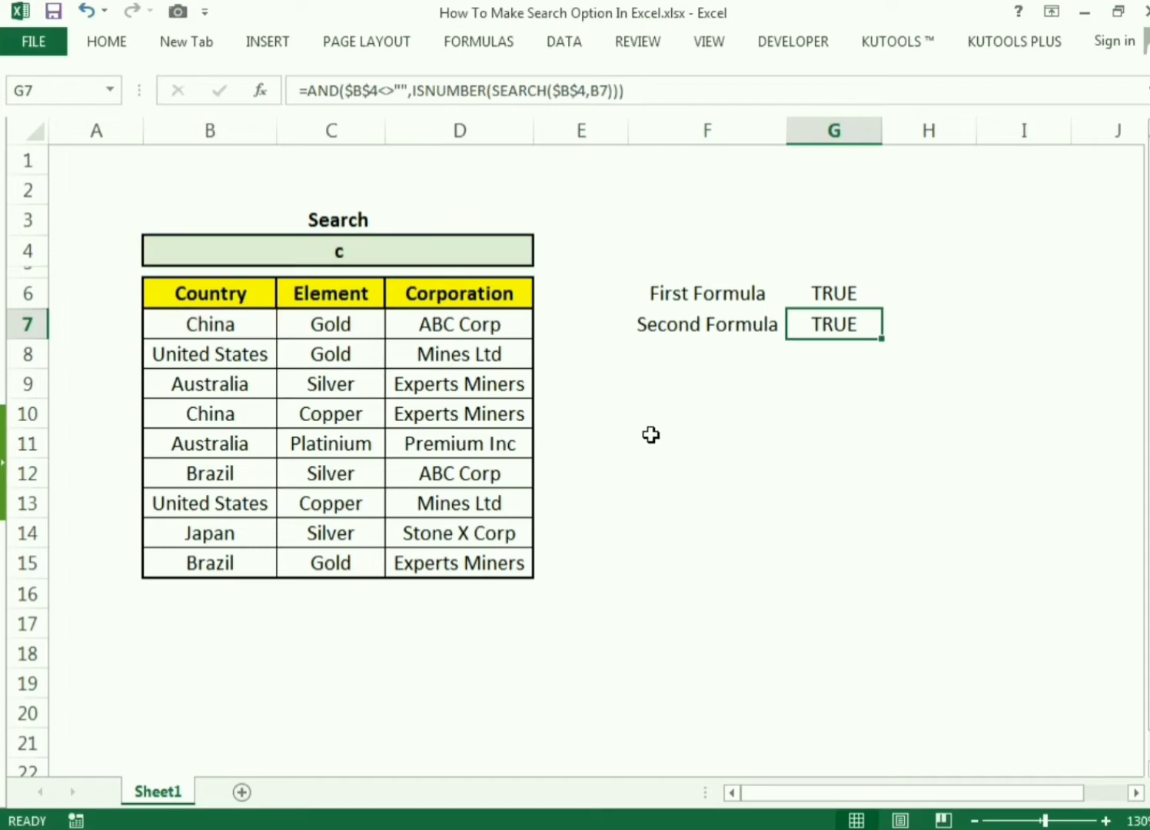
Start a formula-based conditional formatting rule for B7:D15, using the copied formula =AND($B$4<>"",ISNUMBER(SEARCH($B$4,B7))).
{"action": "left_click_drag", "start_coordinate": [168, 316], "coordinate": [457, 552]}
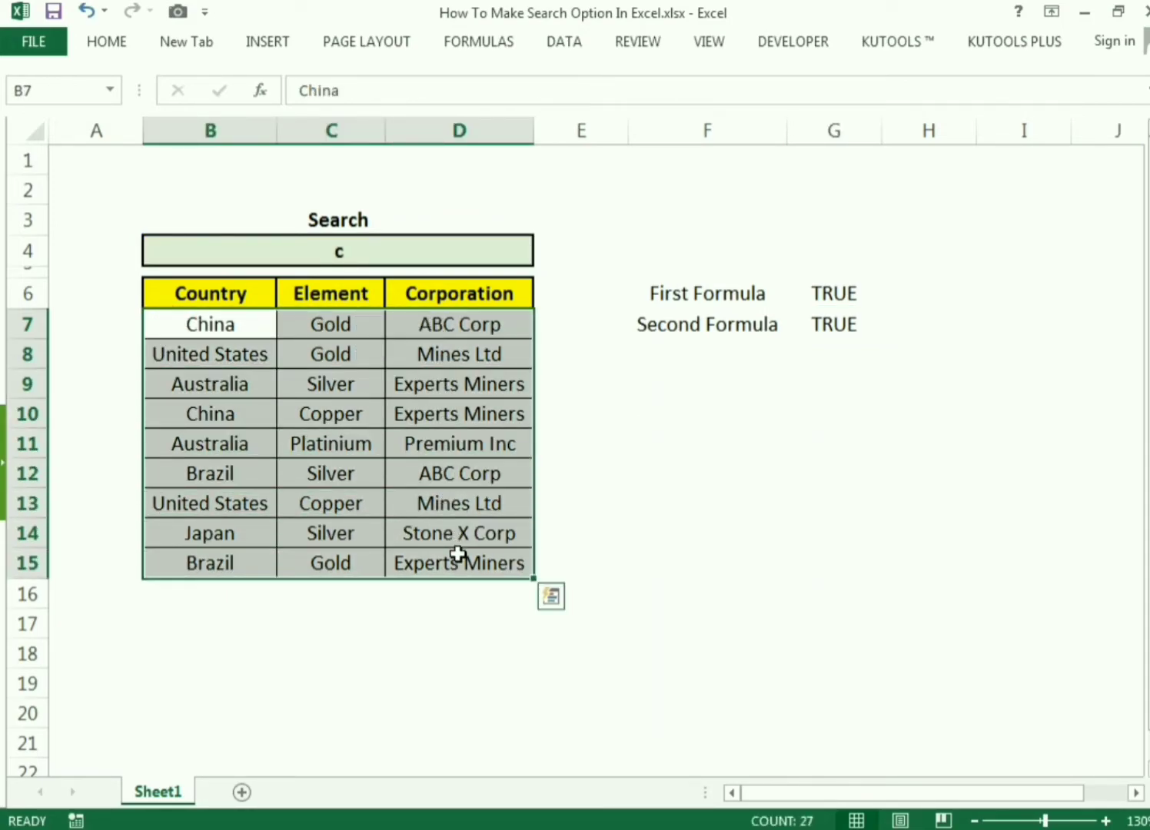
{"action": "left_click", "coordinate": [112, 44]}
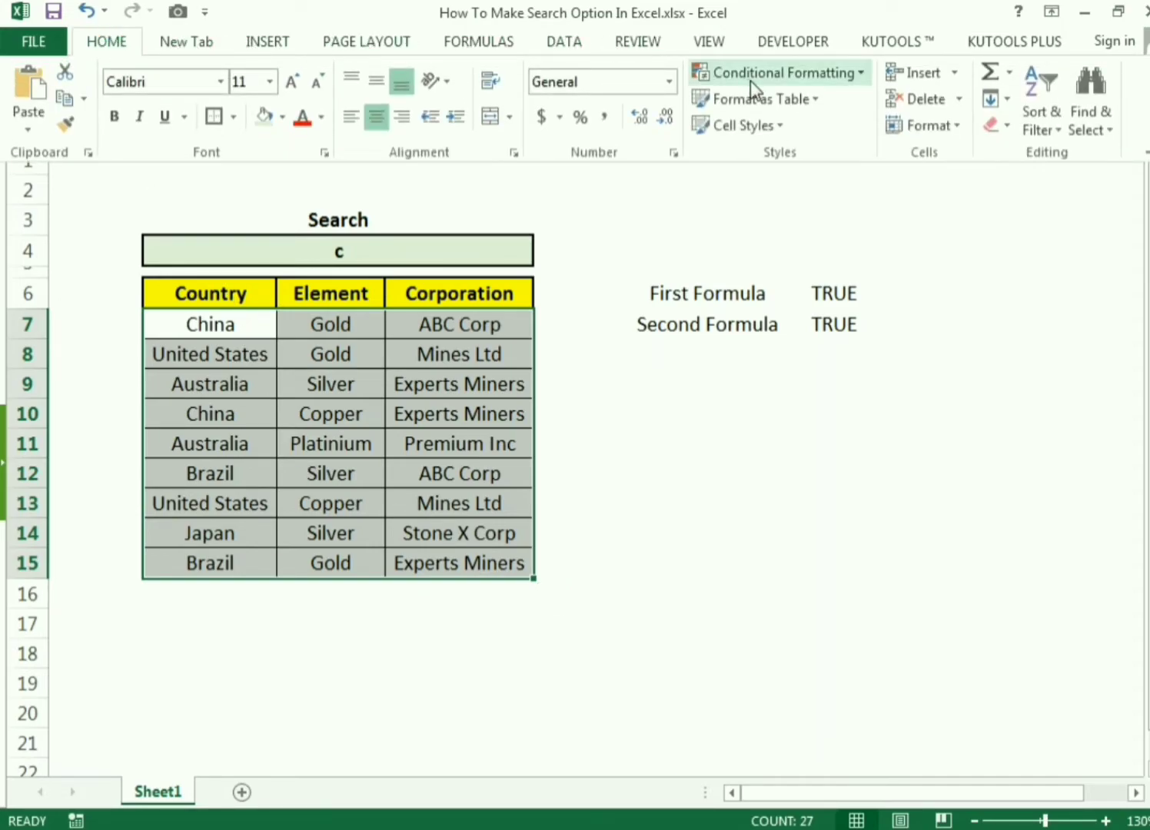
{"action": "left_click", "coordinate": [856, 74]}
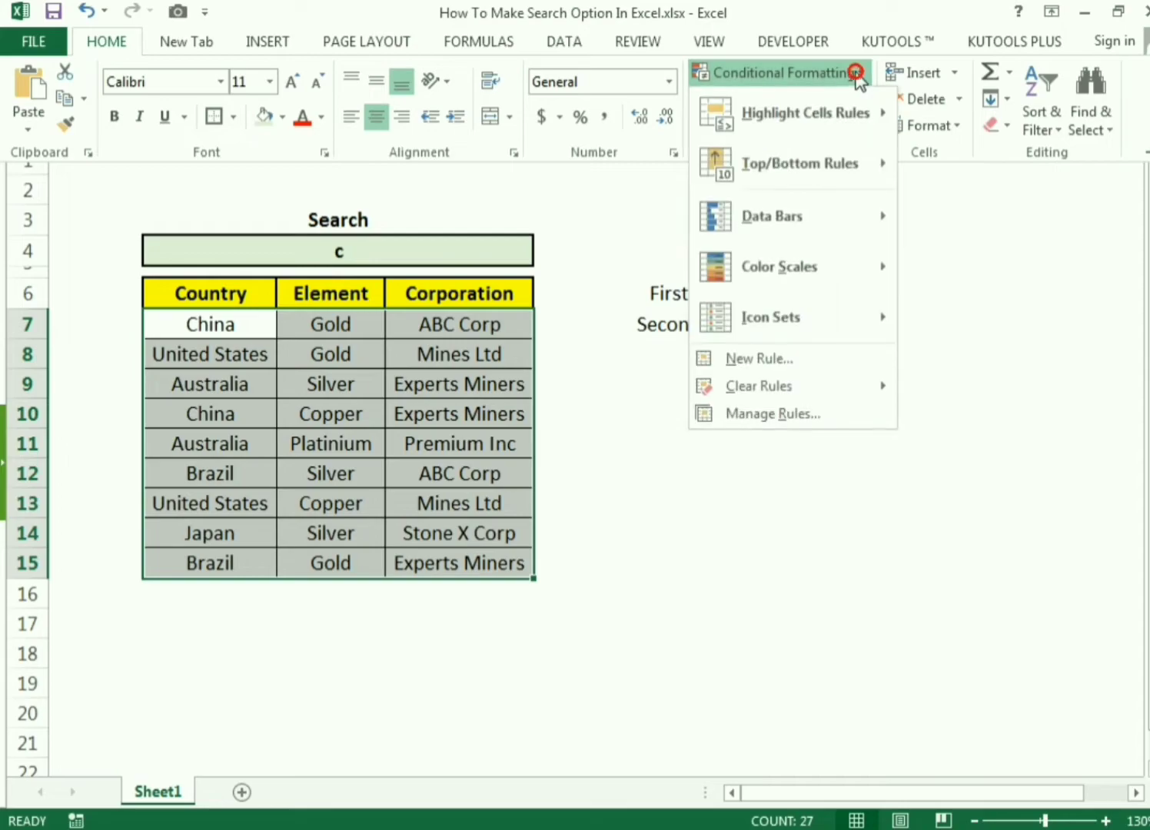
{"action": "left_click", "coordinate": [741, 354]}
{"action": "left_click_drag", "start_coordinate": [618, 324], "coordinate": [651, 258]}
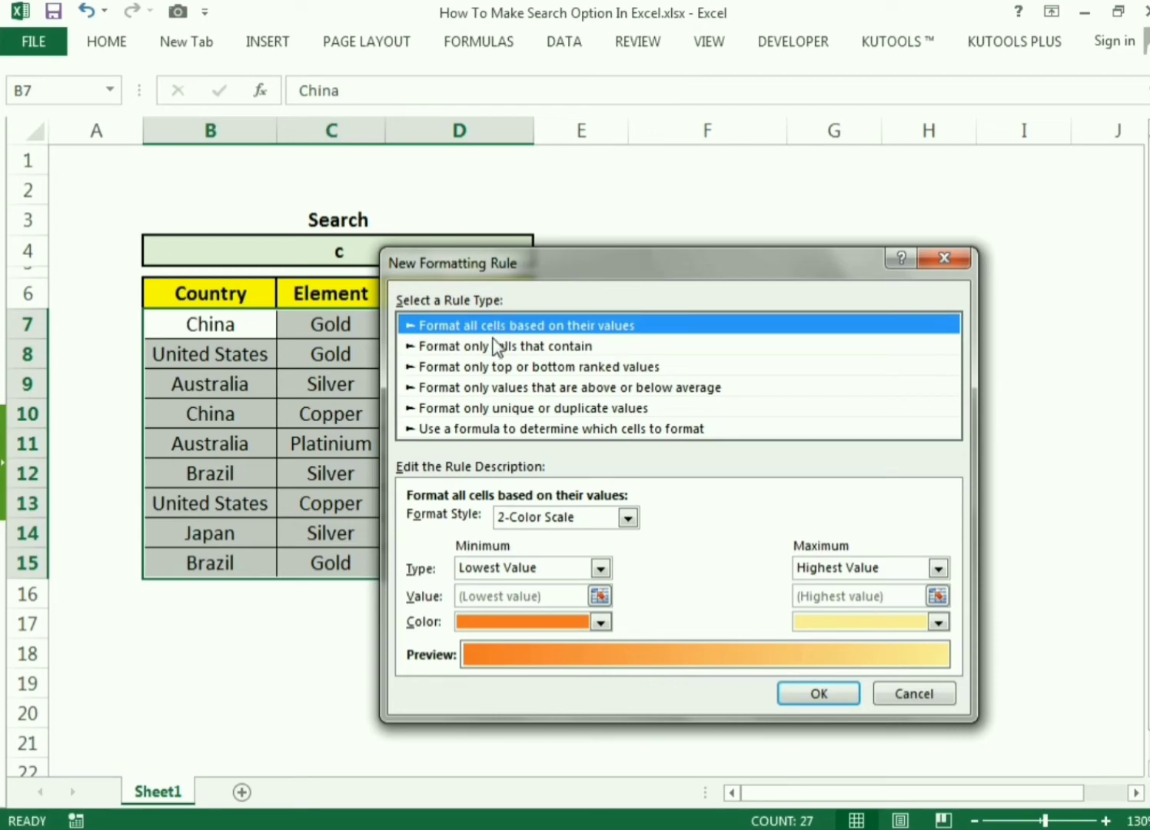
{"action": "left_click", "coordinate": [465, 427]}
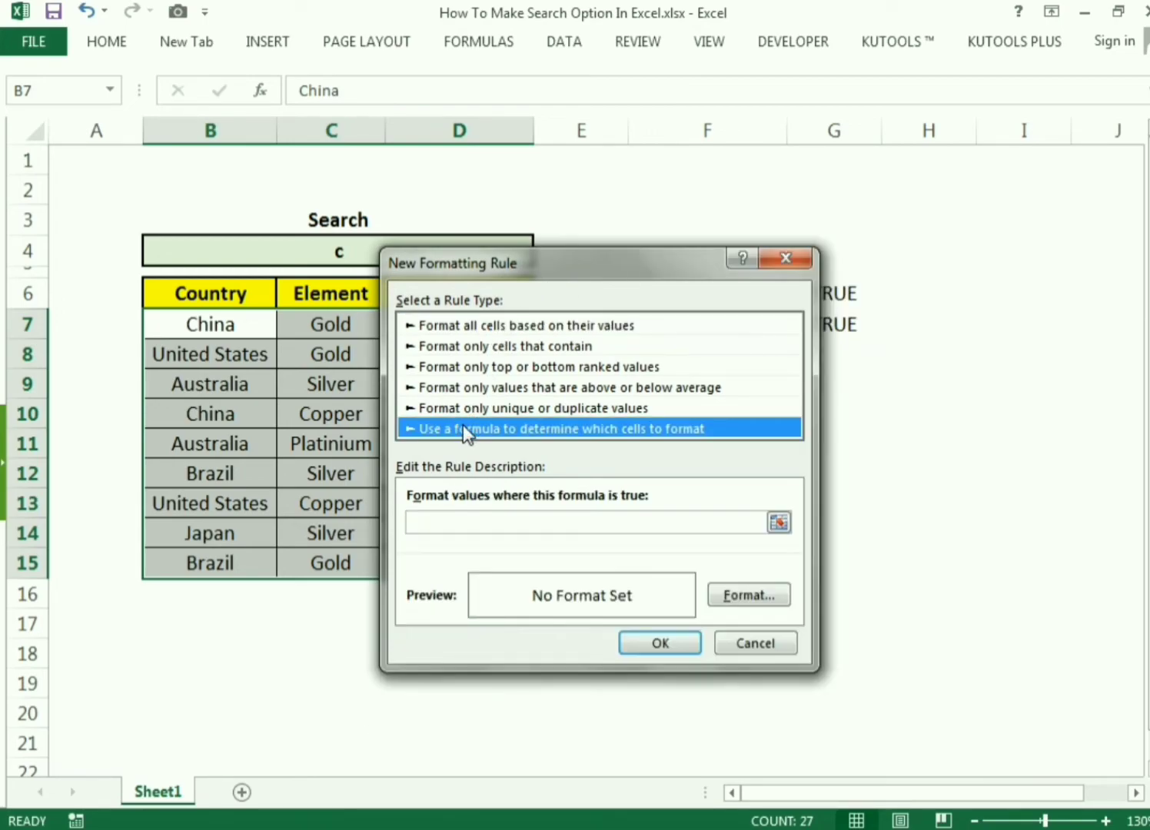
{"action": "left_click", "coordinate": [526, 520]}
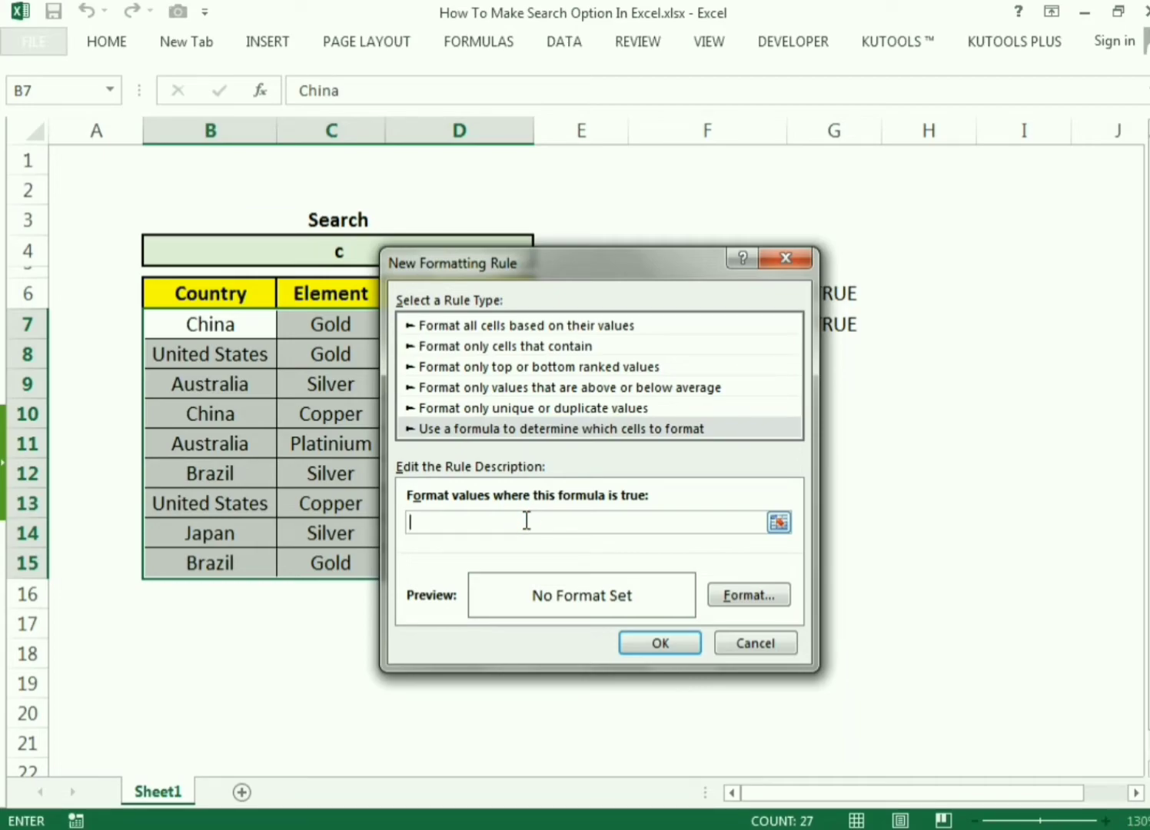
{"action": "key", "text": "ctrl+v"}
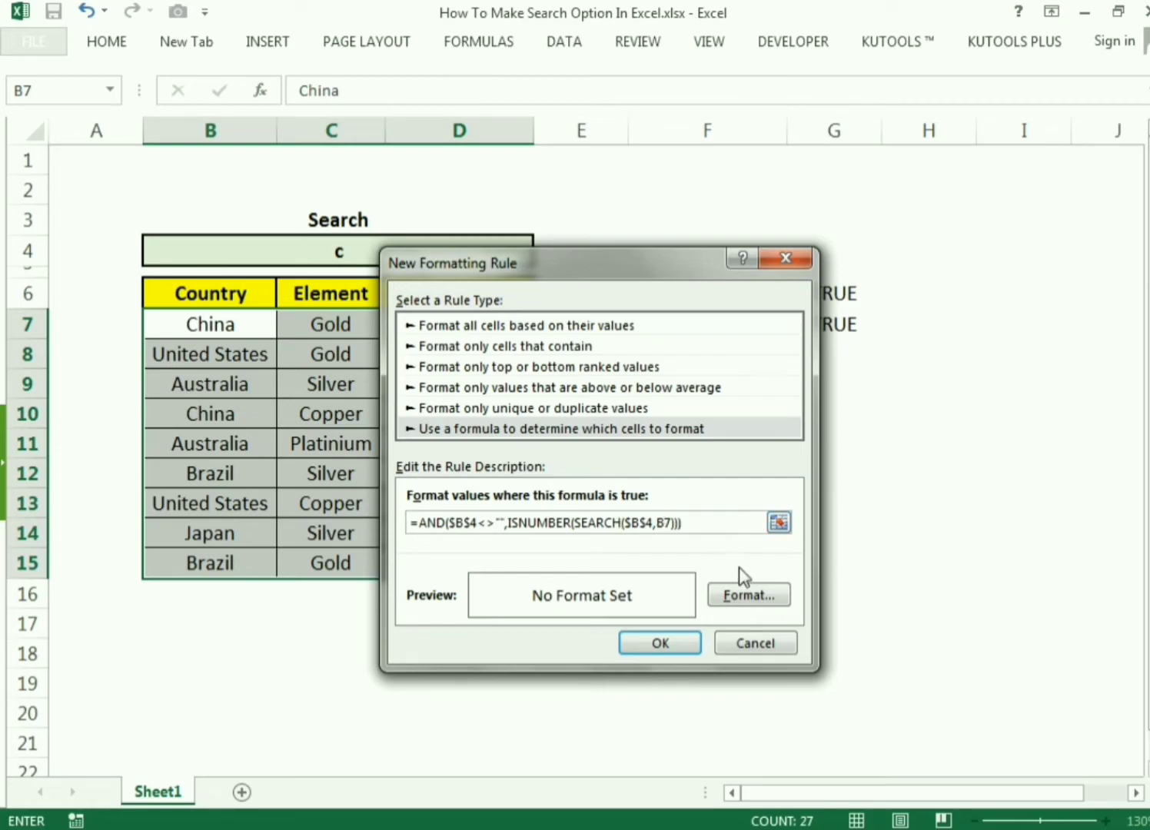
Give the new formatting rule a medium light green background fill and apply it to the table.
{"action": "left_click", "coordinate": [747, 596]}
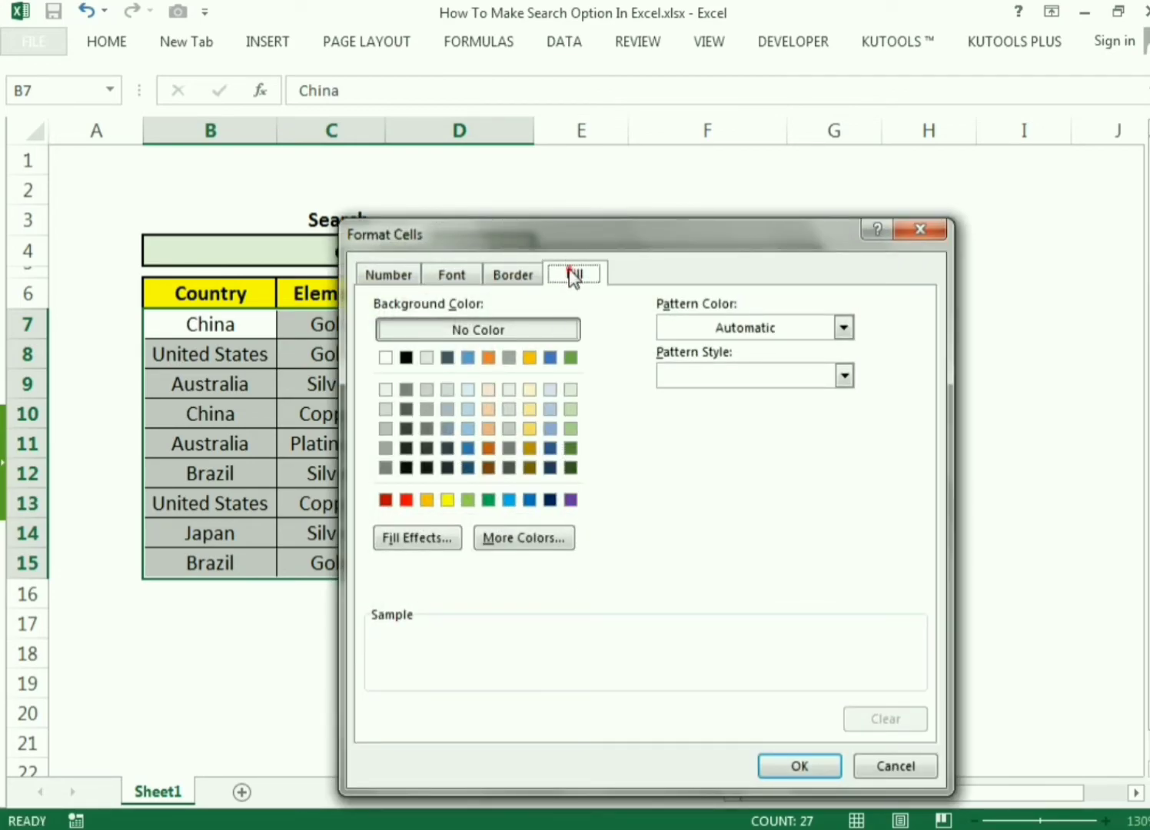
{"action": "left_click", "coordinate": [570, 431]}
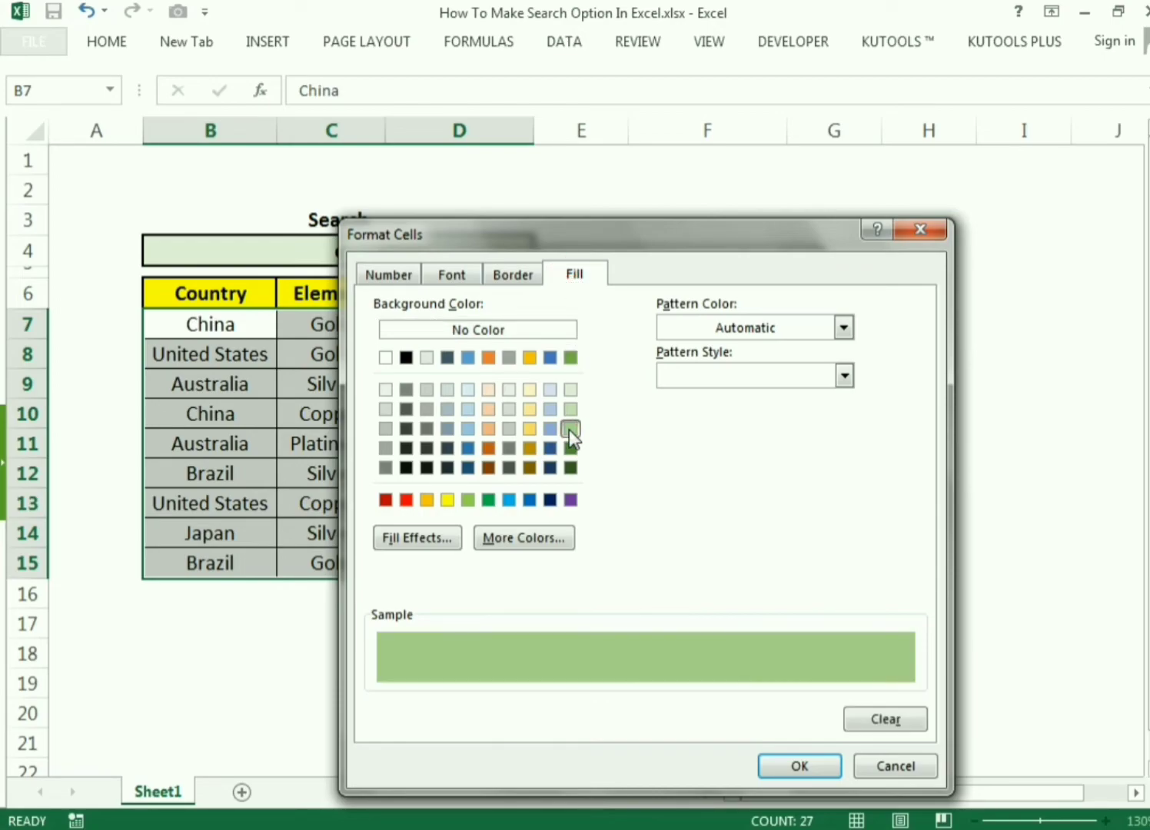
{"action": "left_click", "coordinate": [799, 766]}
{"action": "left_click", "coordinate": [655, 645]}
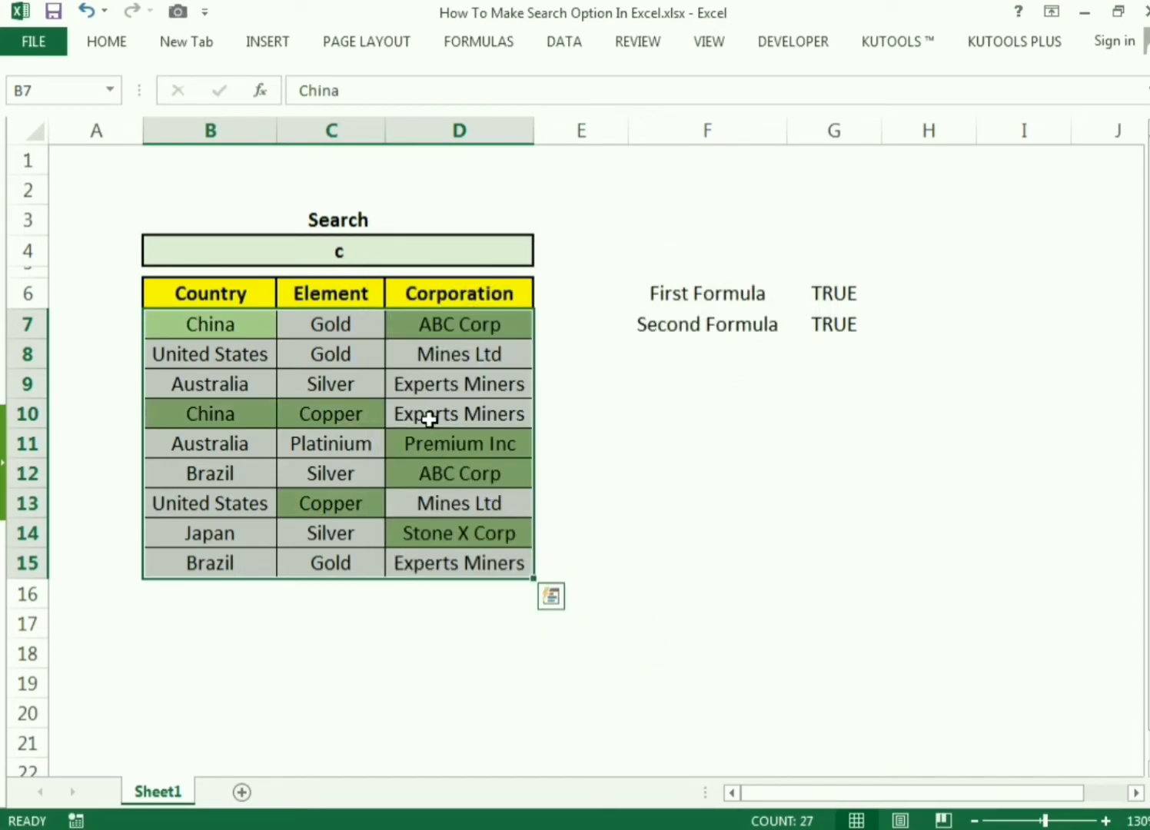
Test the highlighting rule by entering China in search cell B4.
{"action": "left_click", "coordinate": [355, 251]}
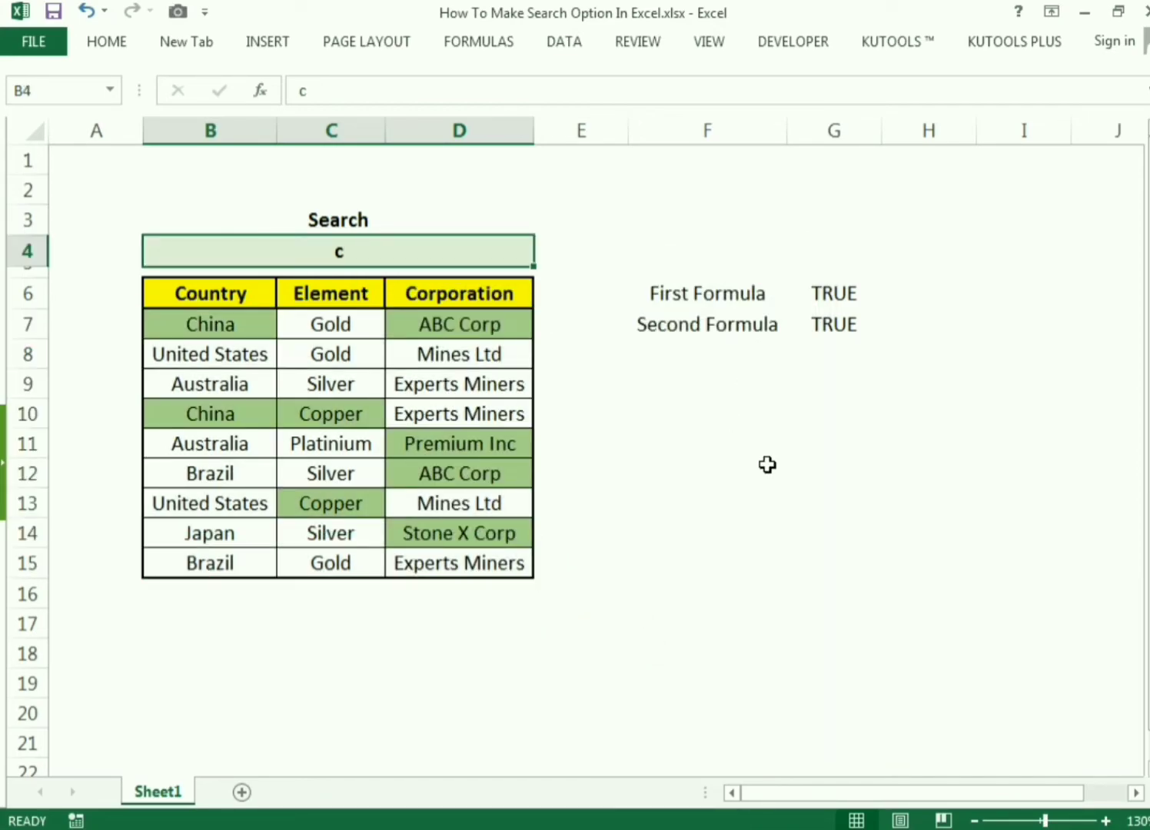
{"action": "type", "text": "cH"}
{"action": "key", "text": "BackSpace"}
{"action": "key", "text": "BackSpace"}
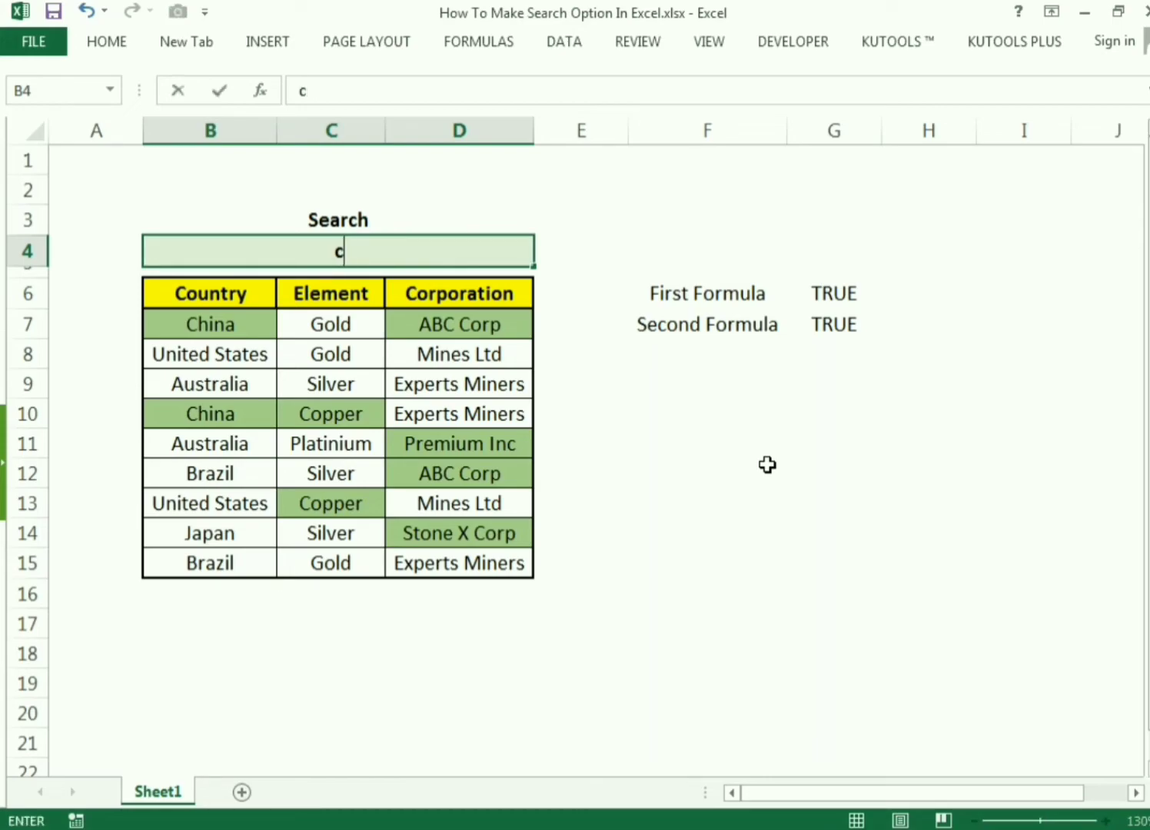
{"action": "type", "text": "China"}
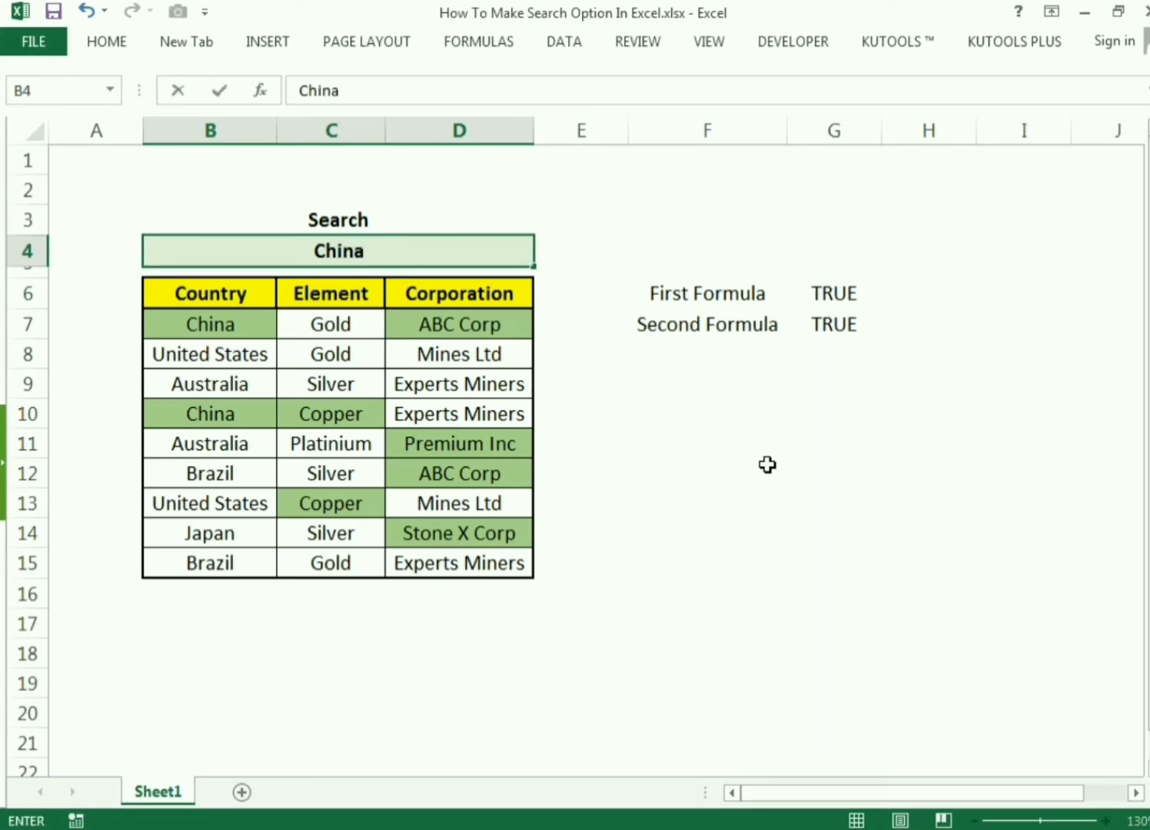
{"action": "key", "text": "Return"}
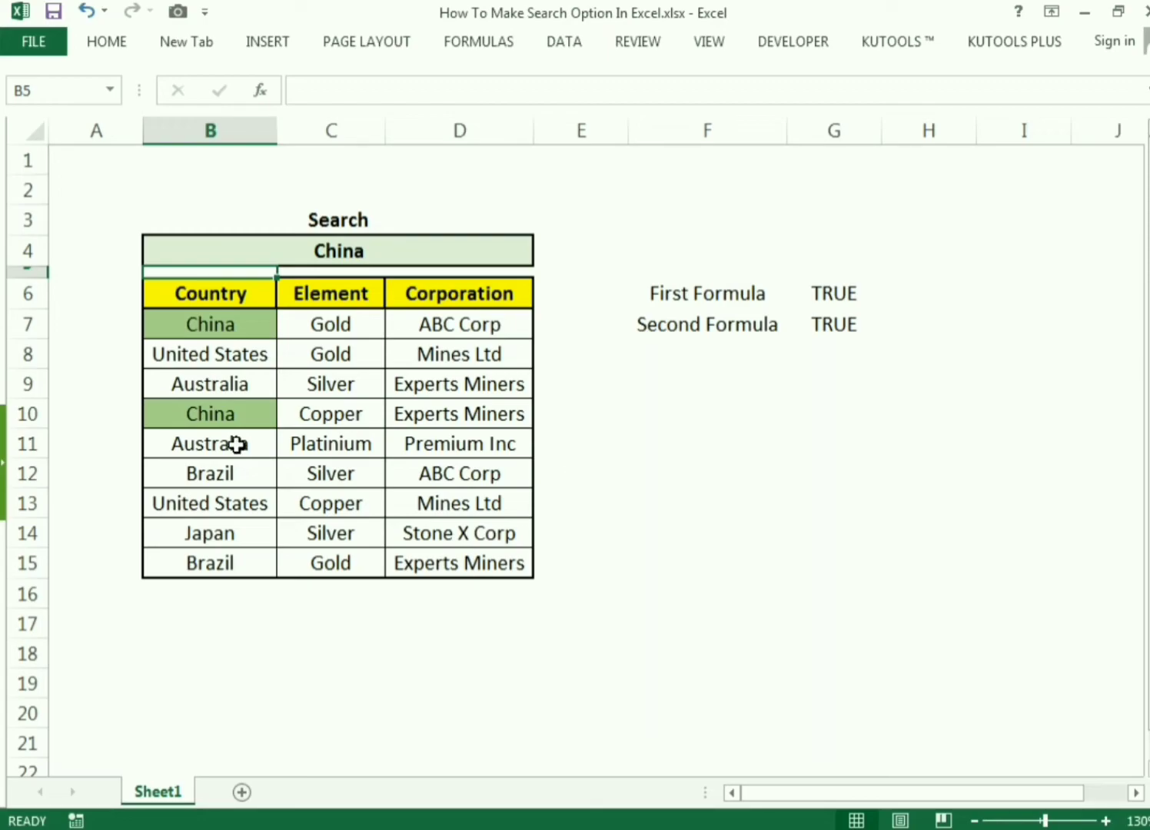
Test the highlighting with two more terms in search cell B4, first Gold and then Australia.
{"action": "left_click", "coordinate": [310, 252]}
{"action": "type", "text": "Gold"}
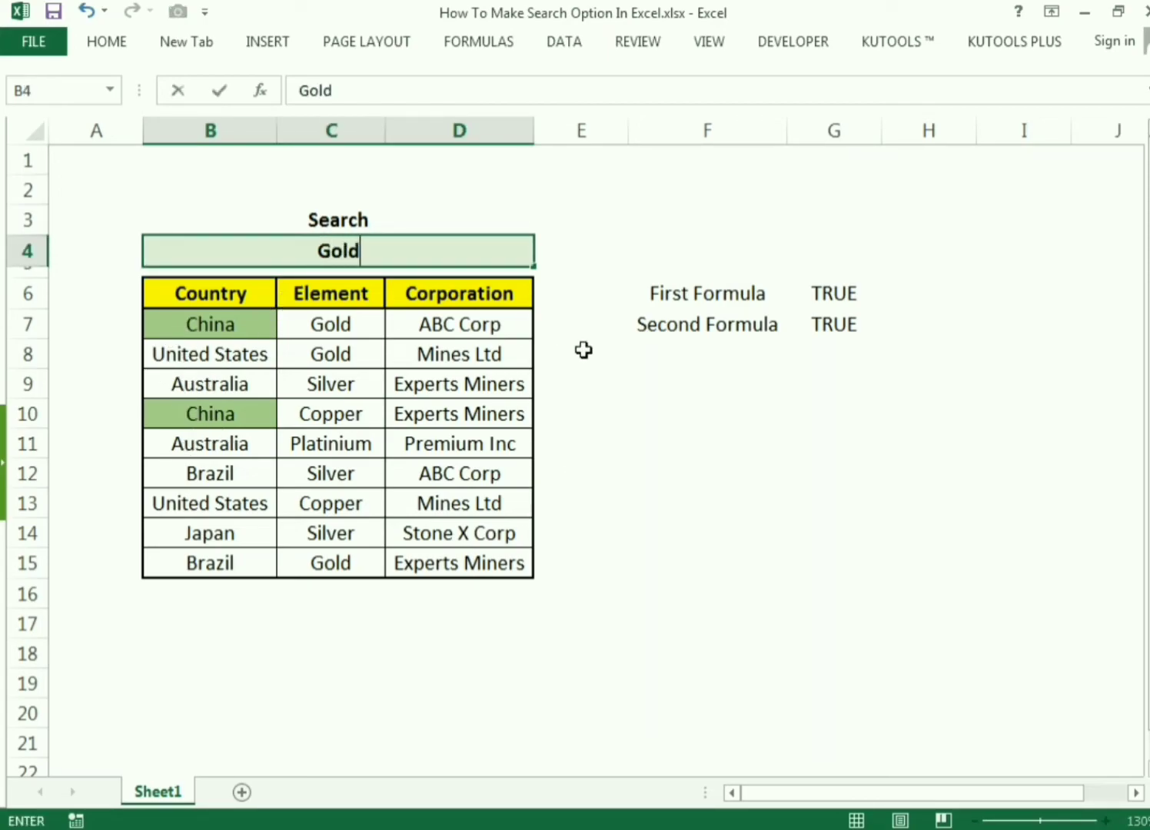
{"action": "key", "text": "Return"}
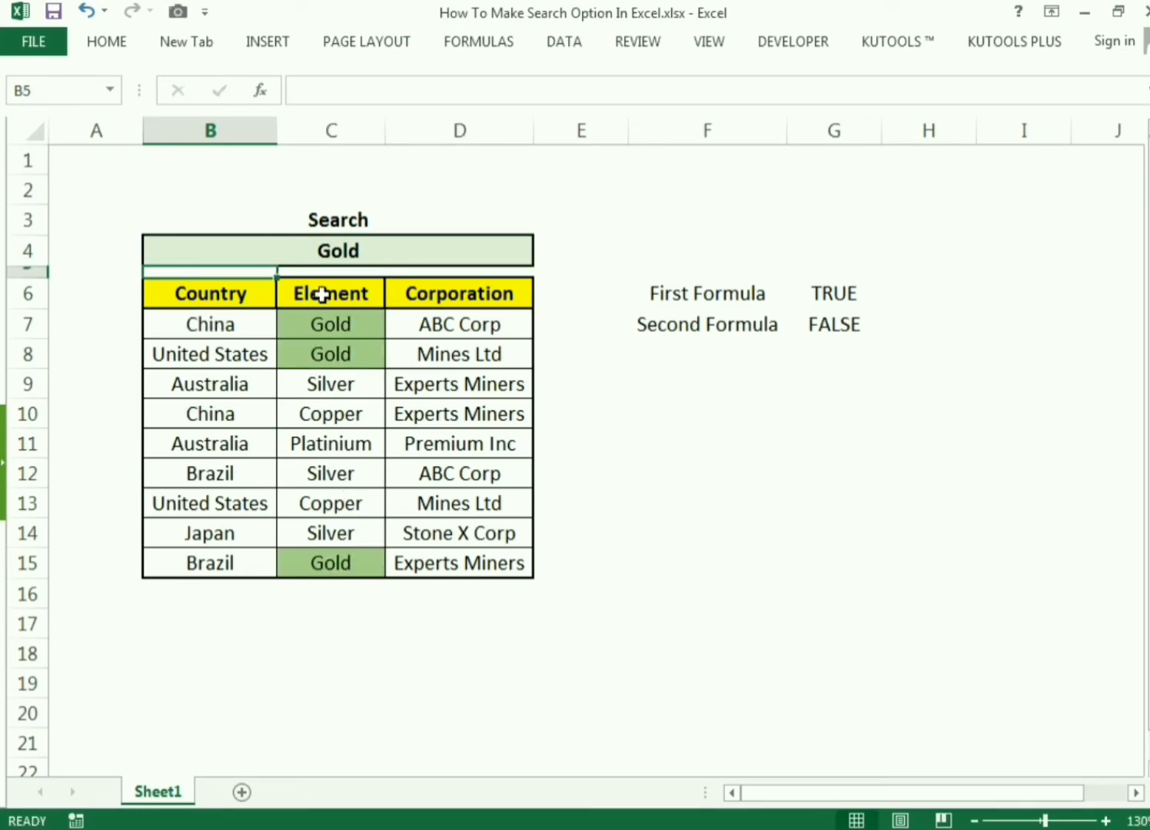
{"action": "left_click", "coordinate": [332, 246]}
{"action": "type", "text": "Au"}
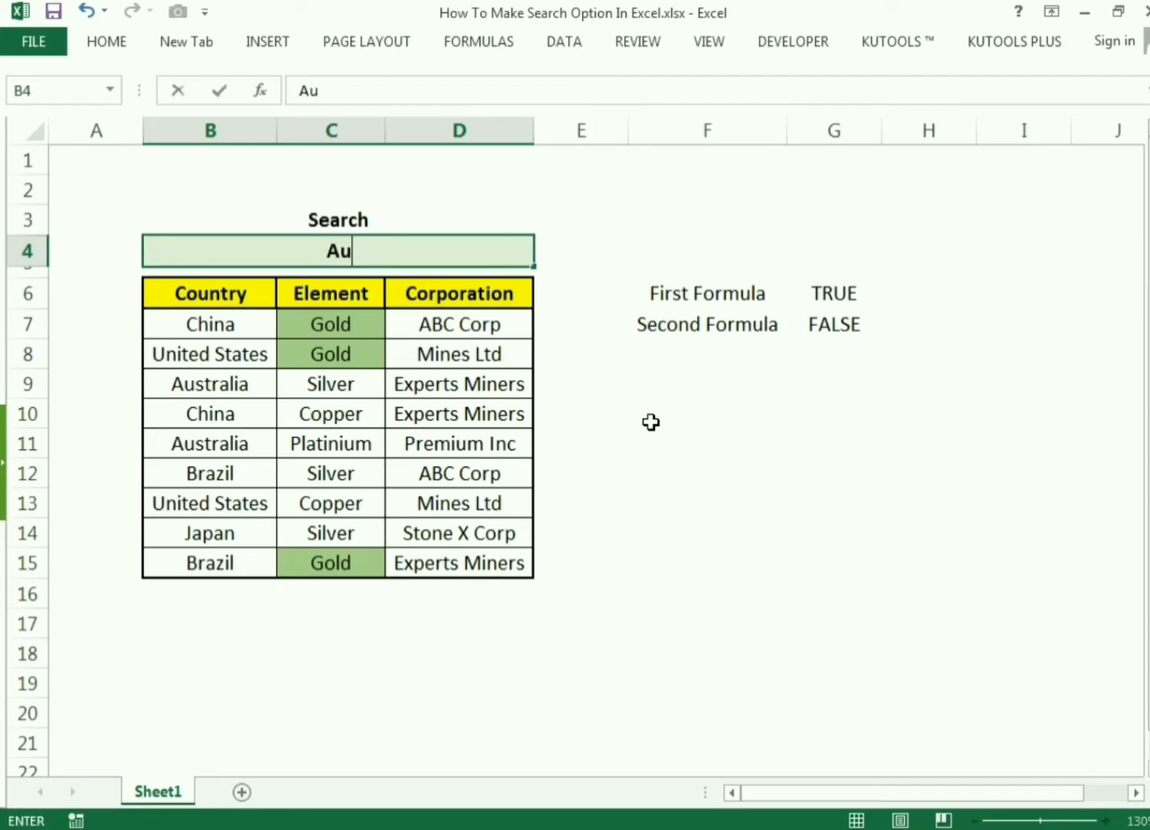
{"action": "type", "text": "stralia"}
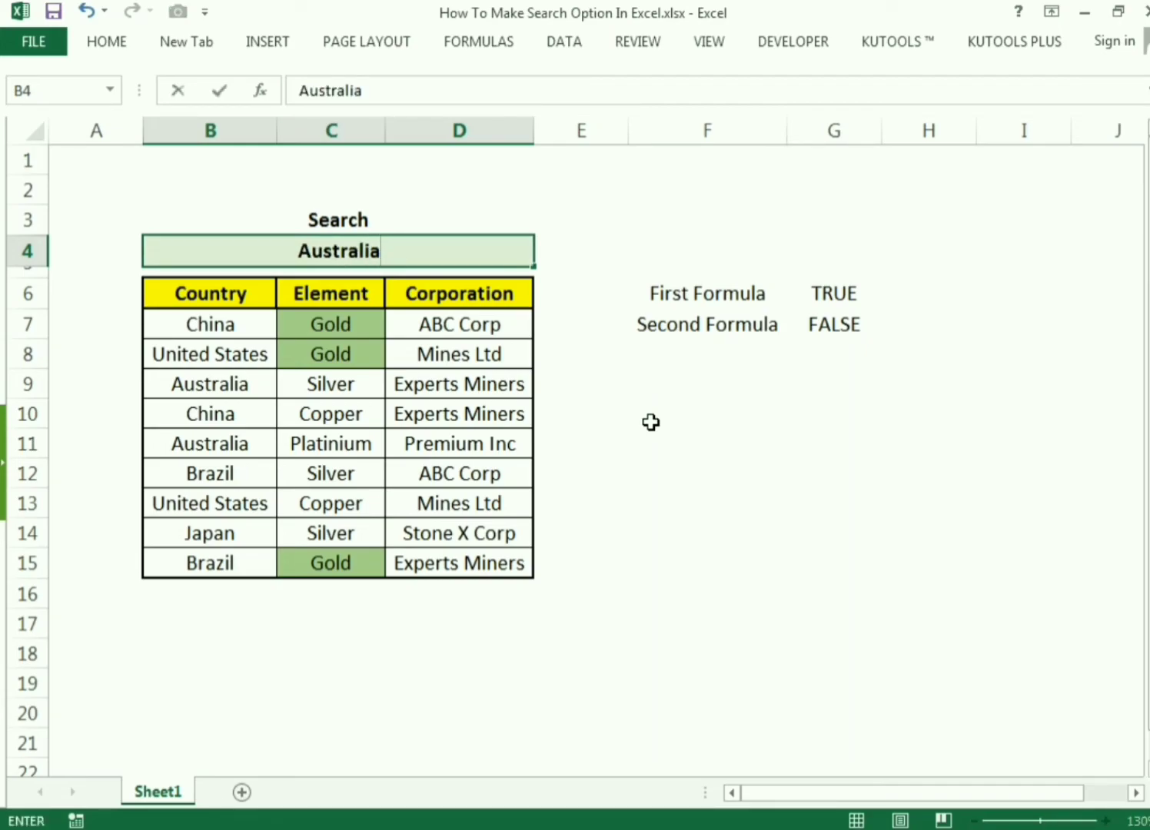
{"action": "key", "text": "Return"}
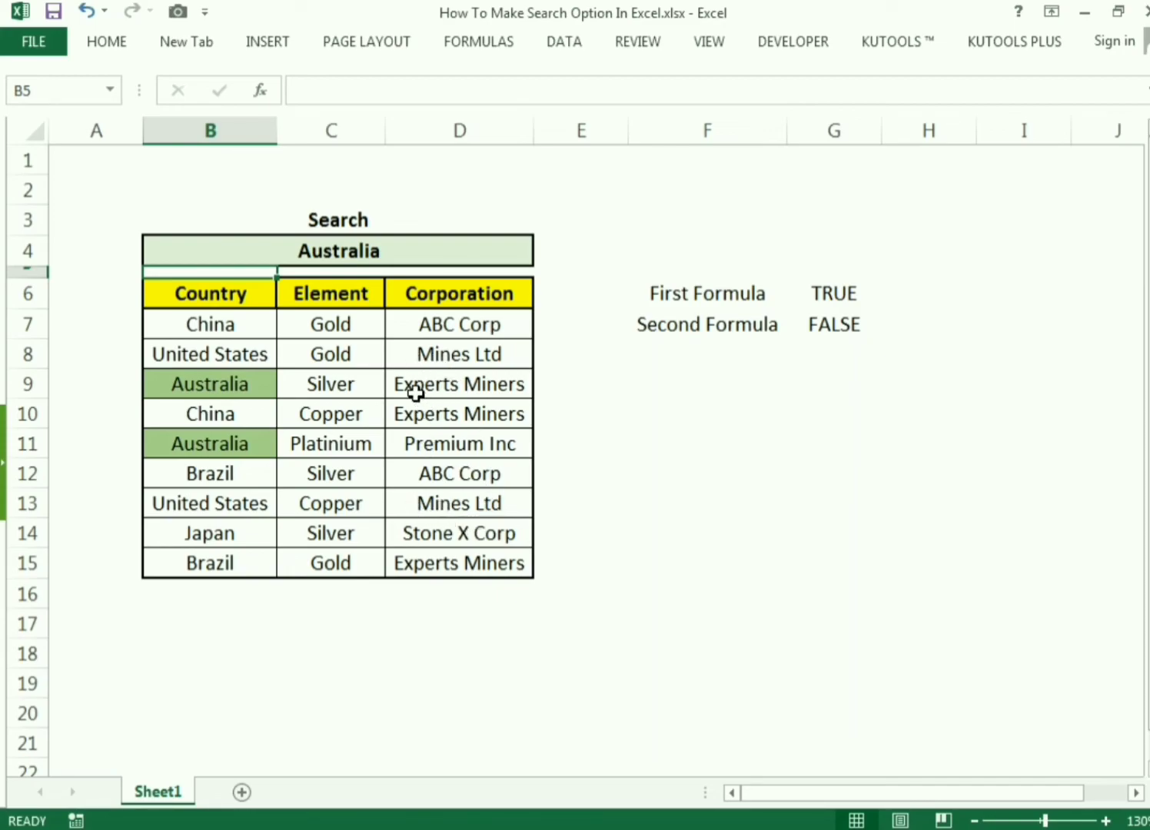
Enter the corporation search term Expert Miners in search cell B4.
{"action": "left_click", "coordinate": [336, 253]}
{"action": "type", "text": "Expert Minder"}
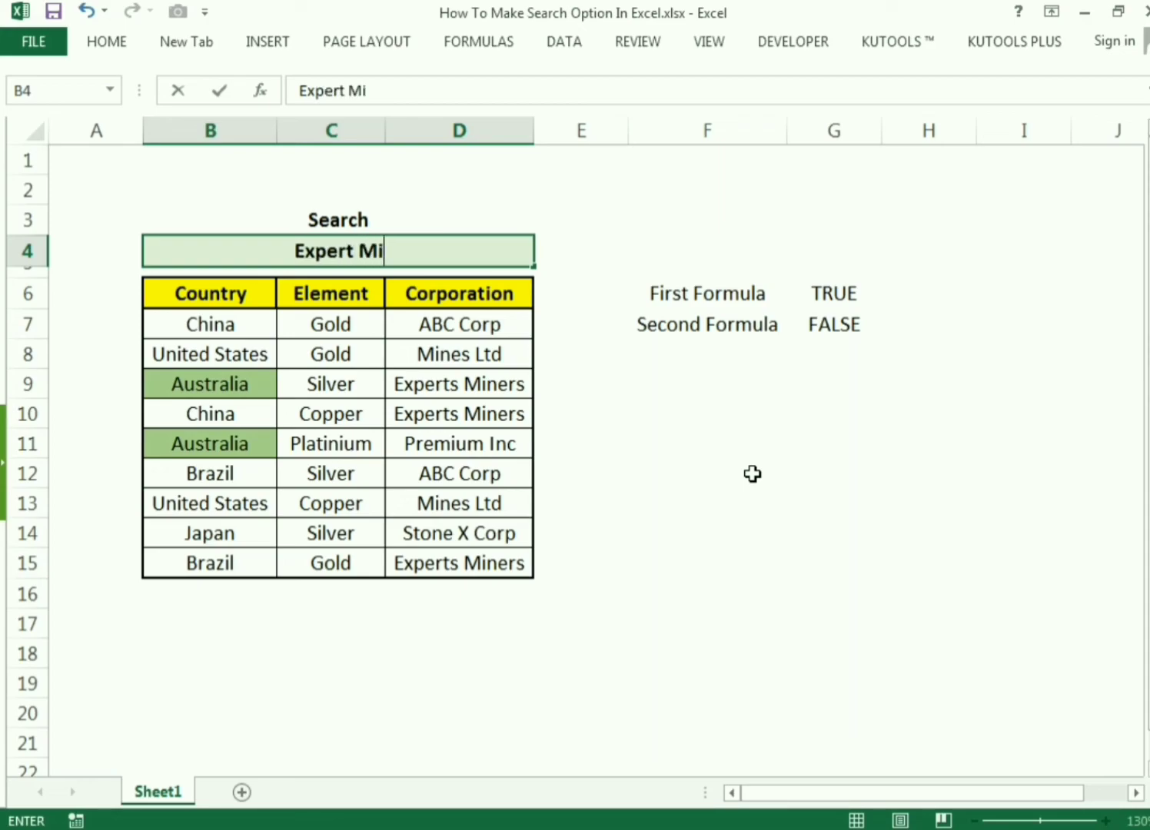
{"action": "key", "text": "BackSpace"}
{"action": "key", "text": "BackSpace"}
{"action": "key", "text": "BackSpace"}
{"action": "type", "text": "ers"}
{"action": "key", "text": "Return"}
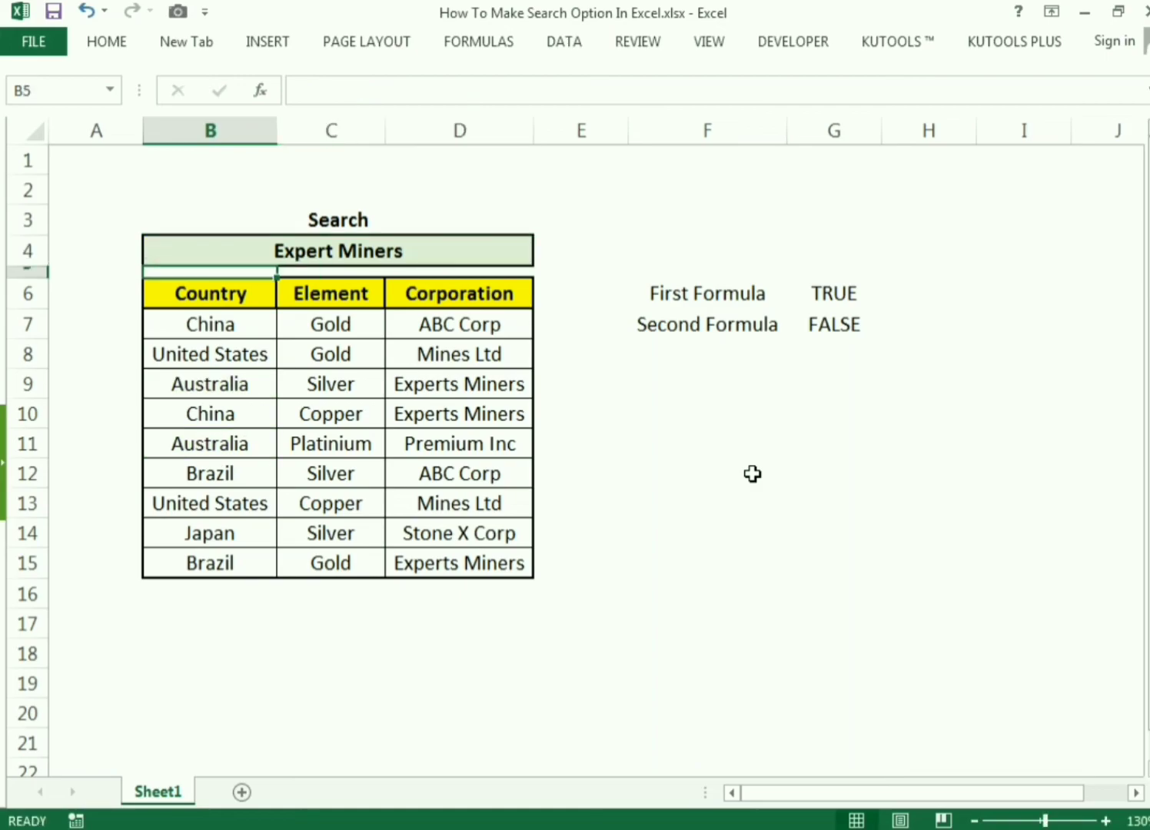
Correct the search term in B4 to Experts Miners and review the highlighted cells in the Corporation column.
{"action": "left_click", "coordinate": [372, 262]}
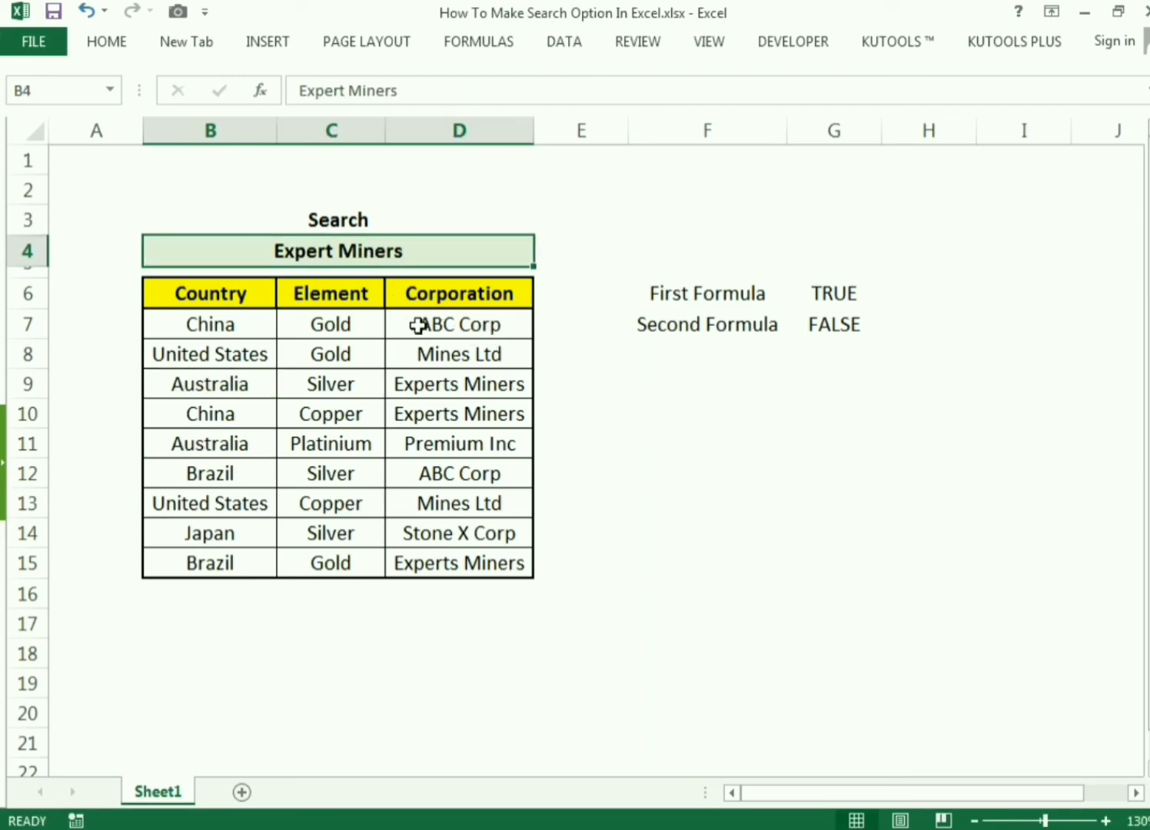
{"action": "left_click", "coordinate": [334, 256]}
{"action": "left_click", "coordinate": [348, 93]}
{"action": "type", "text": "s"}
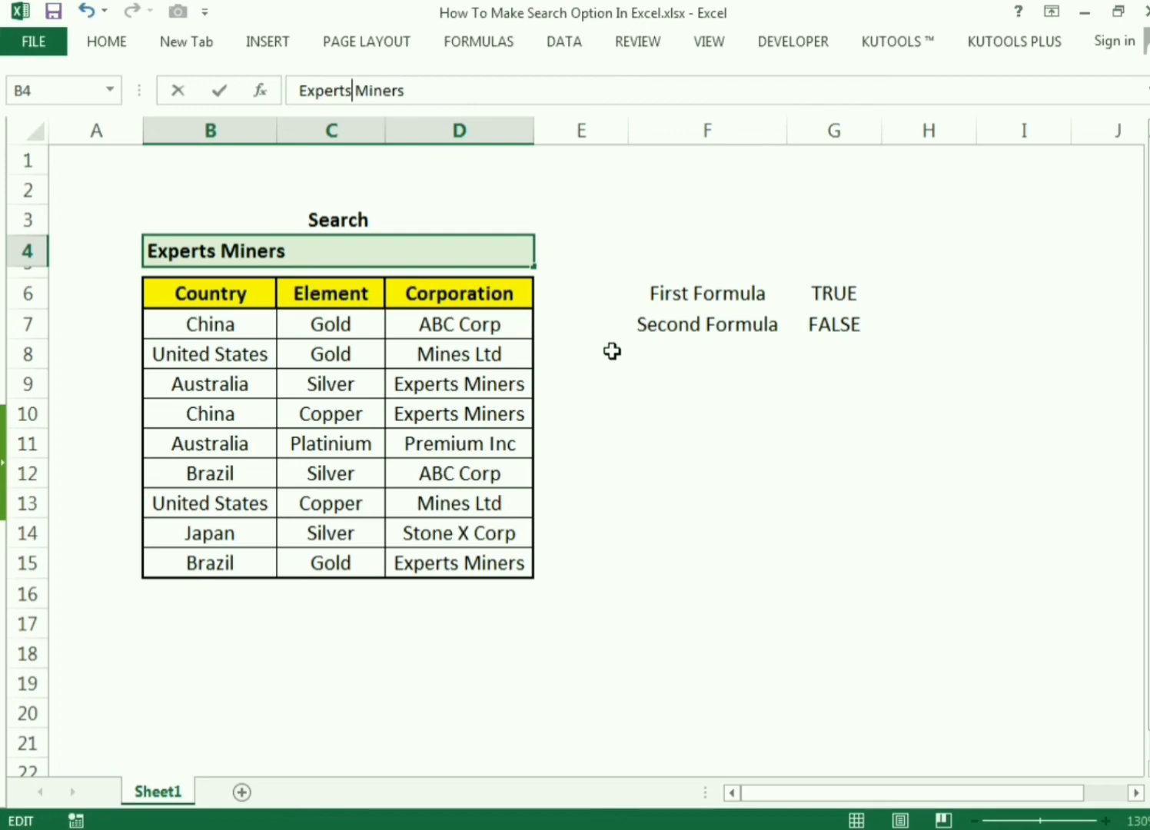
{"action": "key", "text": "Return"}
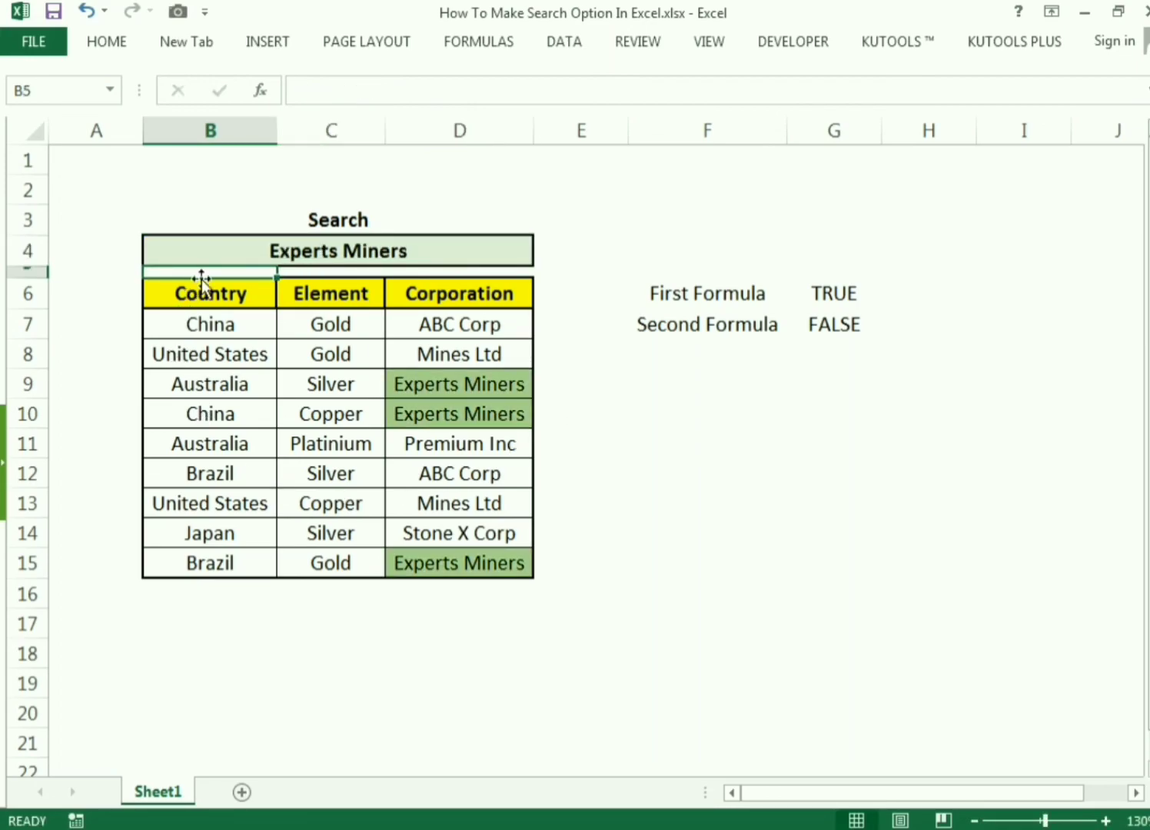
{"action": "left_click", "coordinate": [657, 434]}
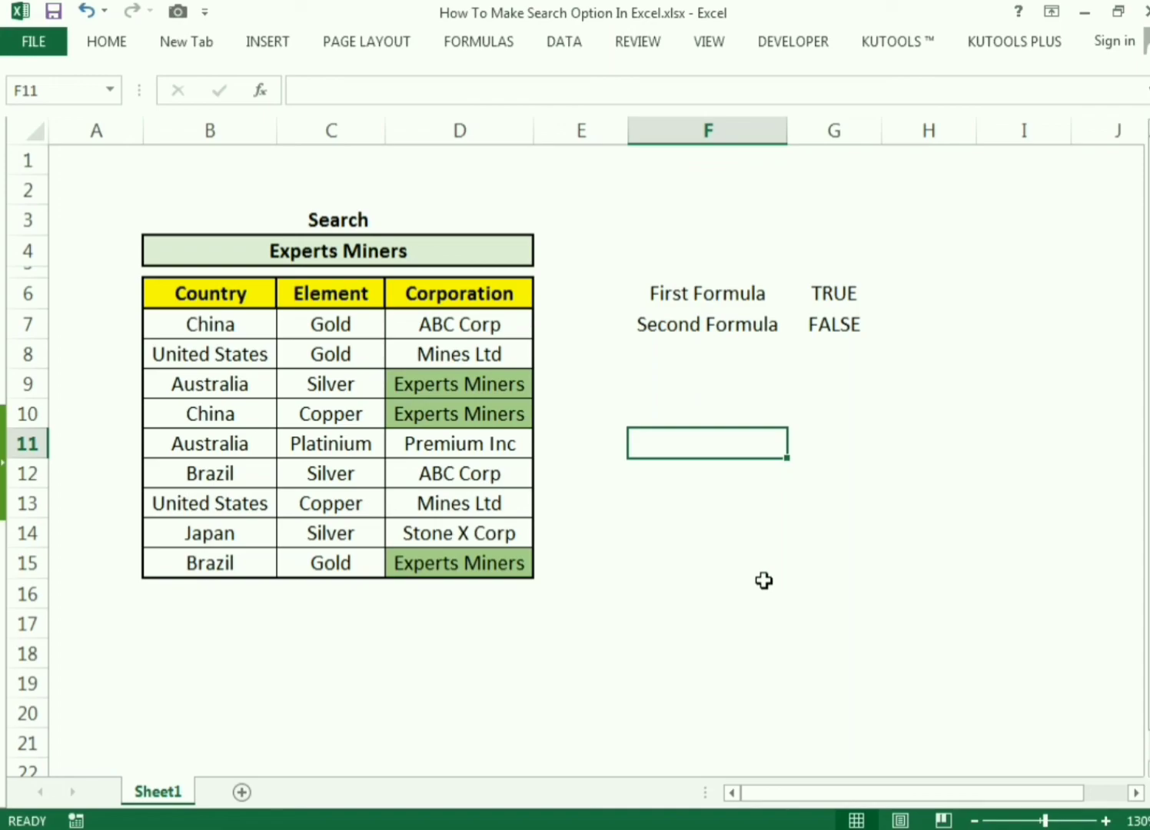